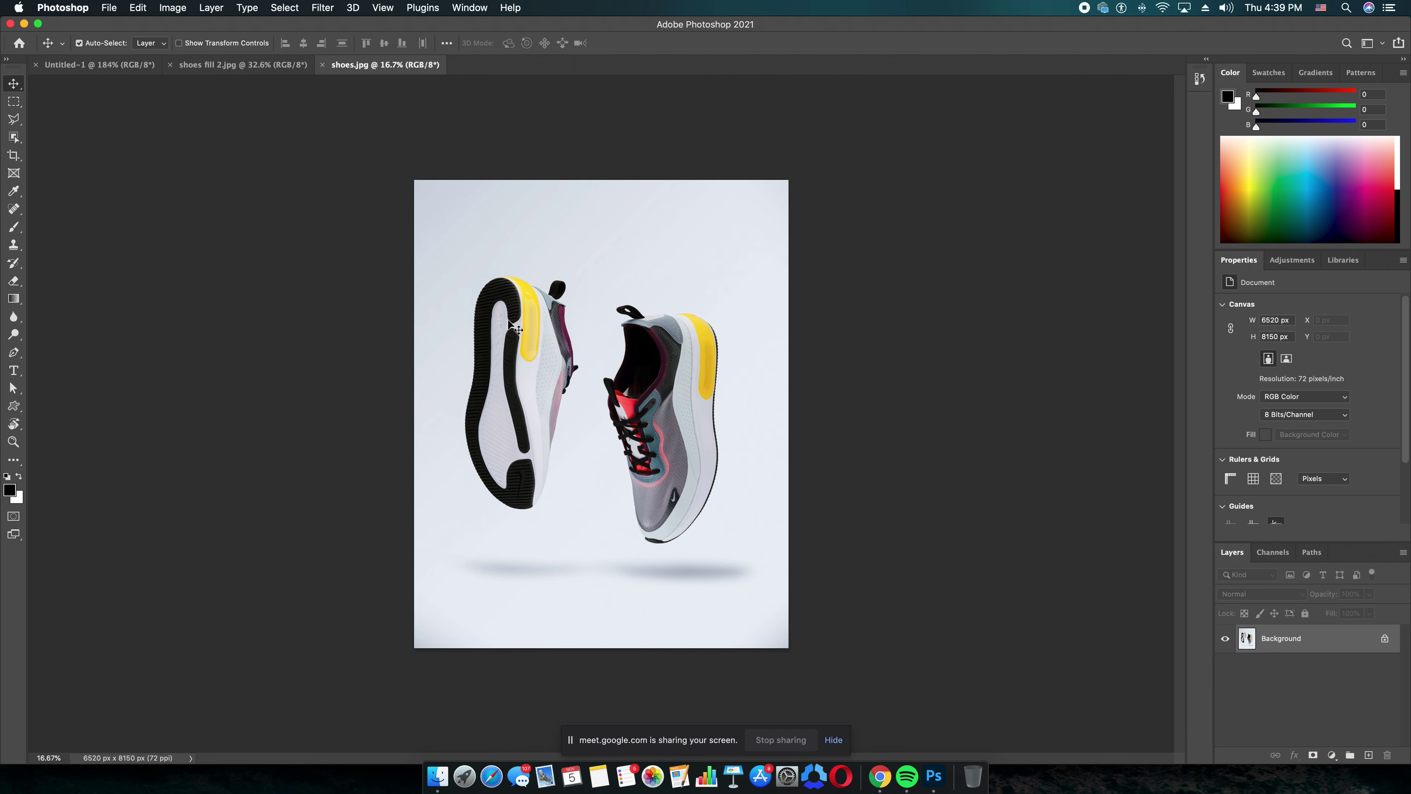
Step: Open the File > Open browser and cancel without opening any image
scroll(508, 323, up, 2)
scroll(506, 322, down, 3)
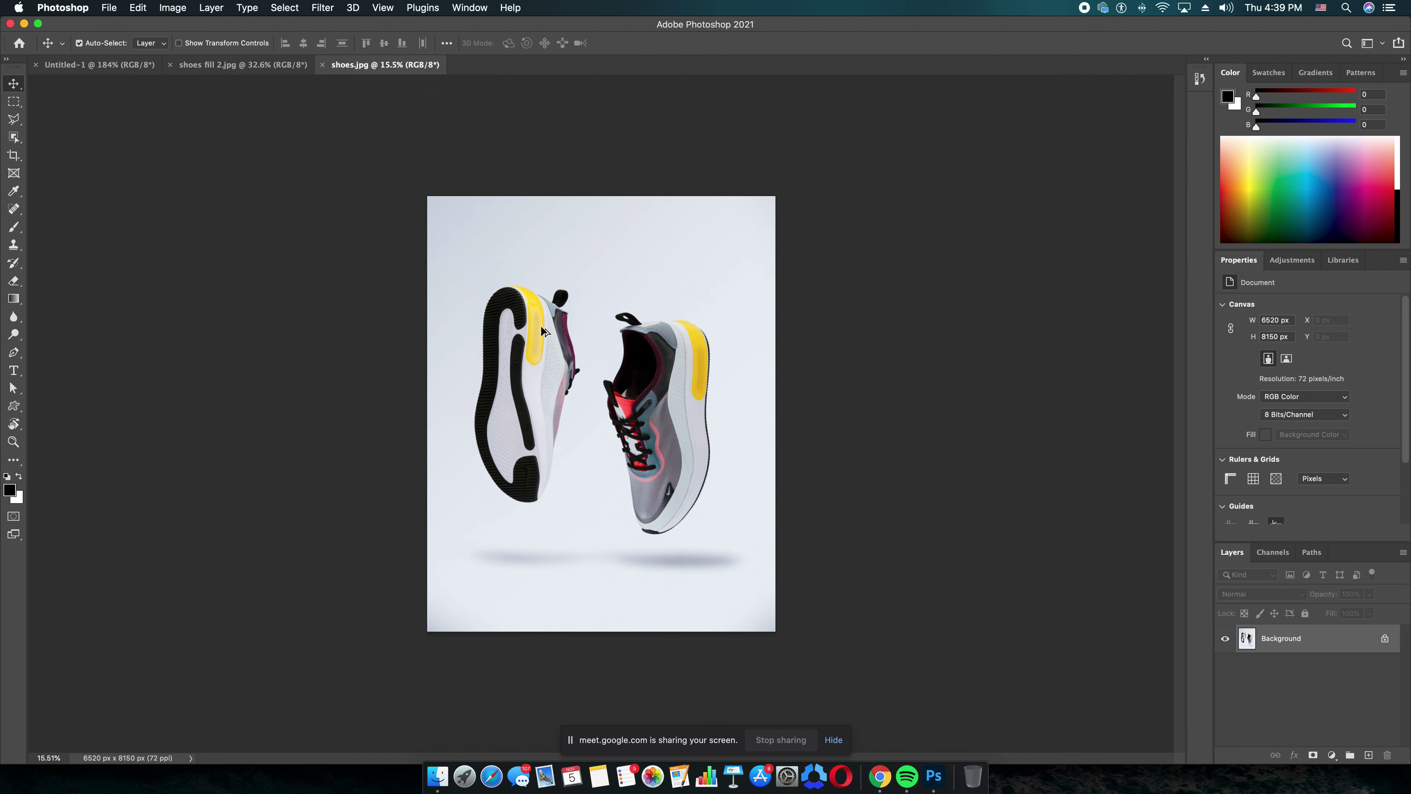
scroll(544, 332, up, 1)
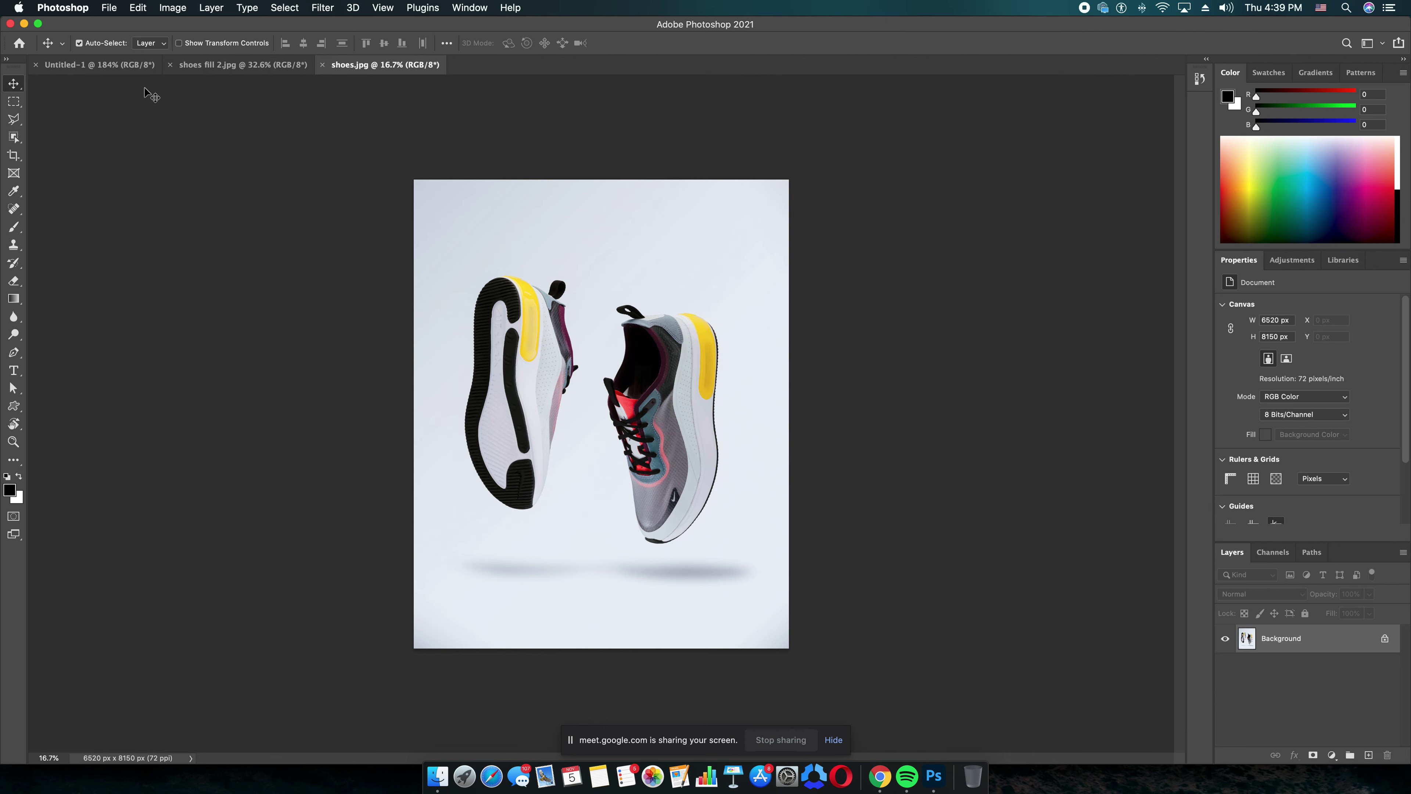
click(107, 8)
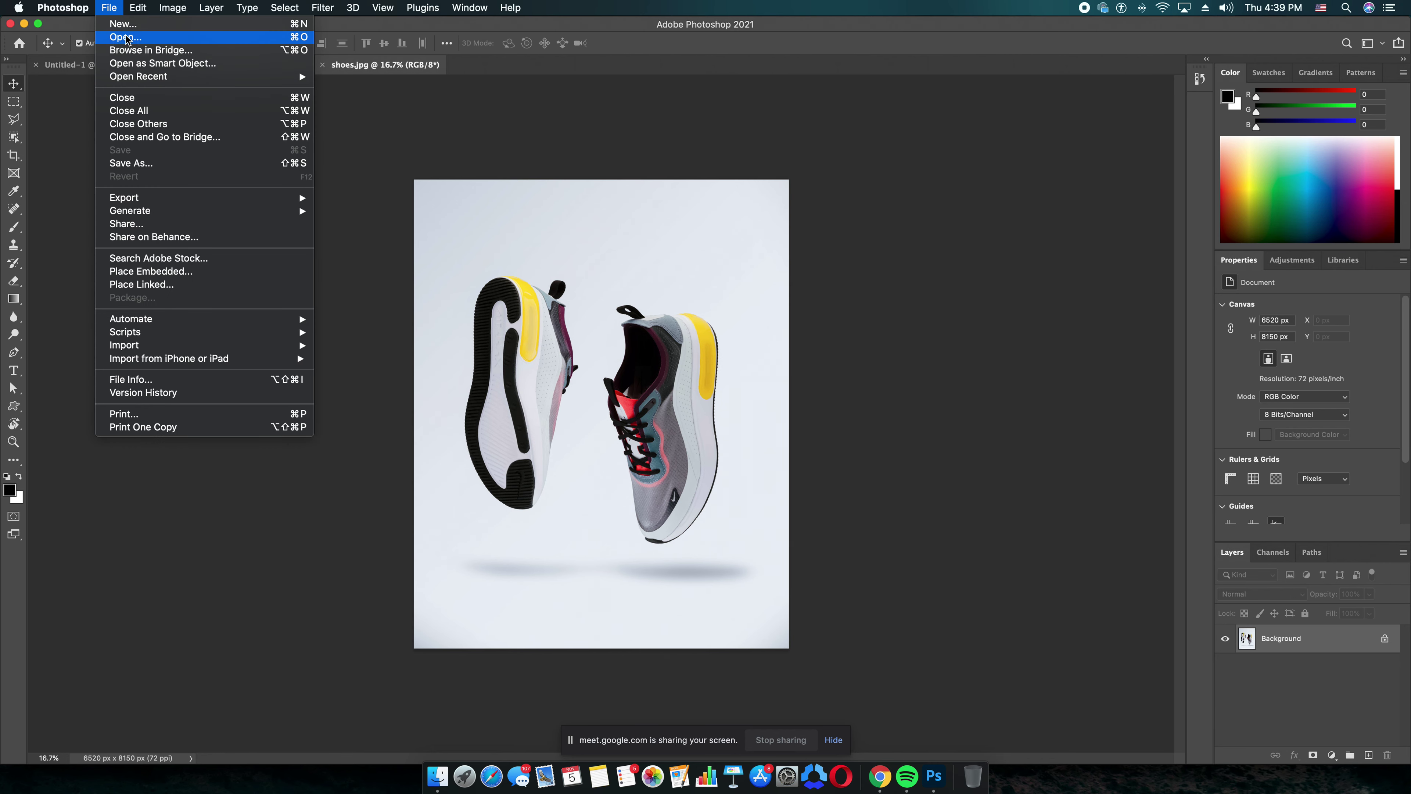
click(127, 37)
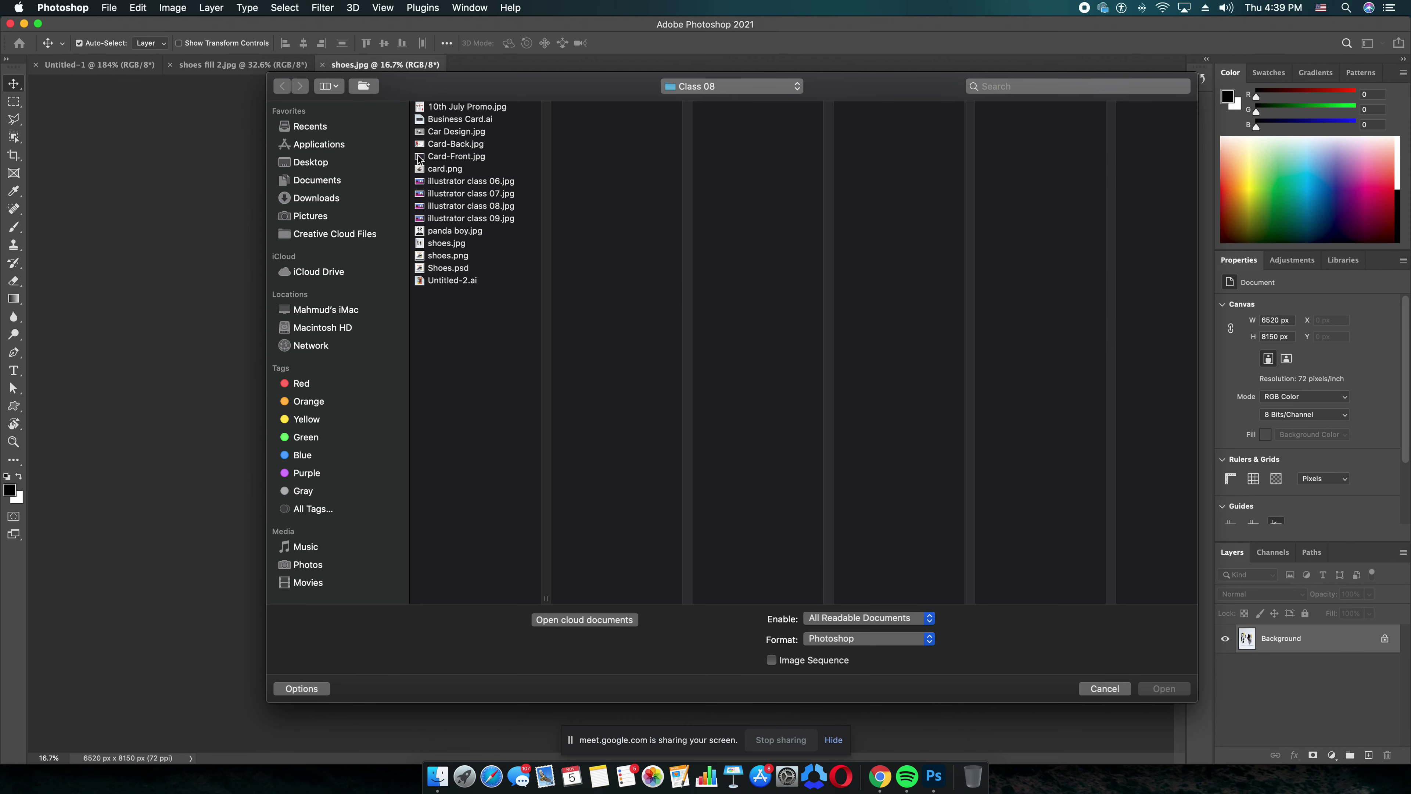
click(1103, 690)
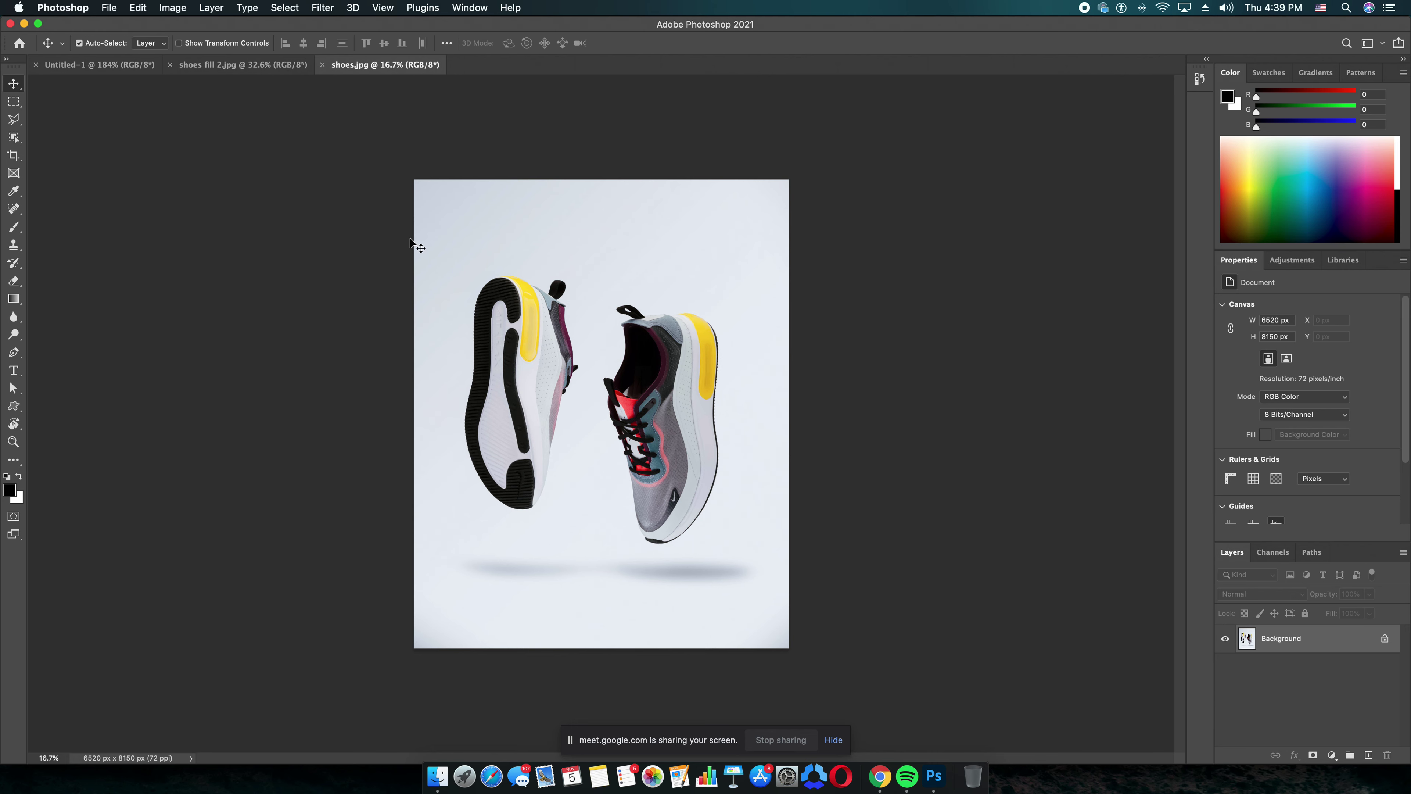
Step: Switch to shoes fill 2.jpg and back to shoes.jpg
click(243, 62)
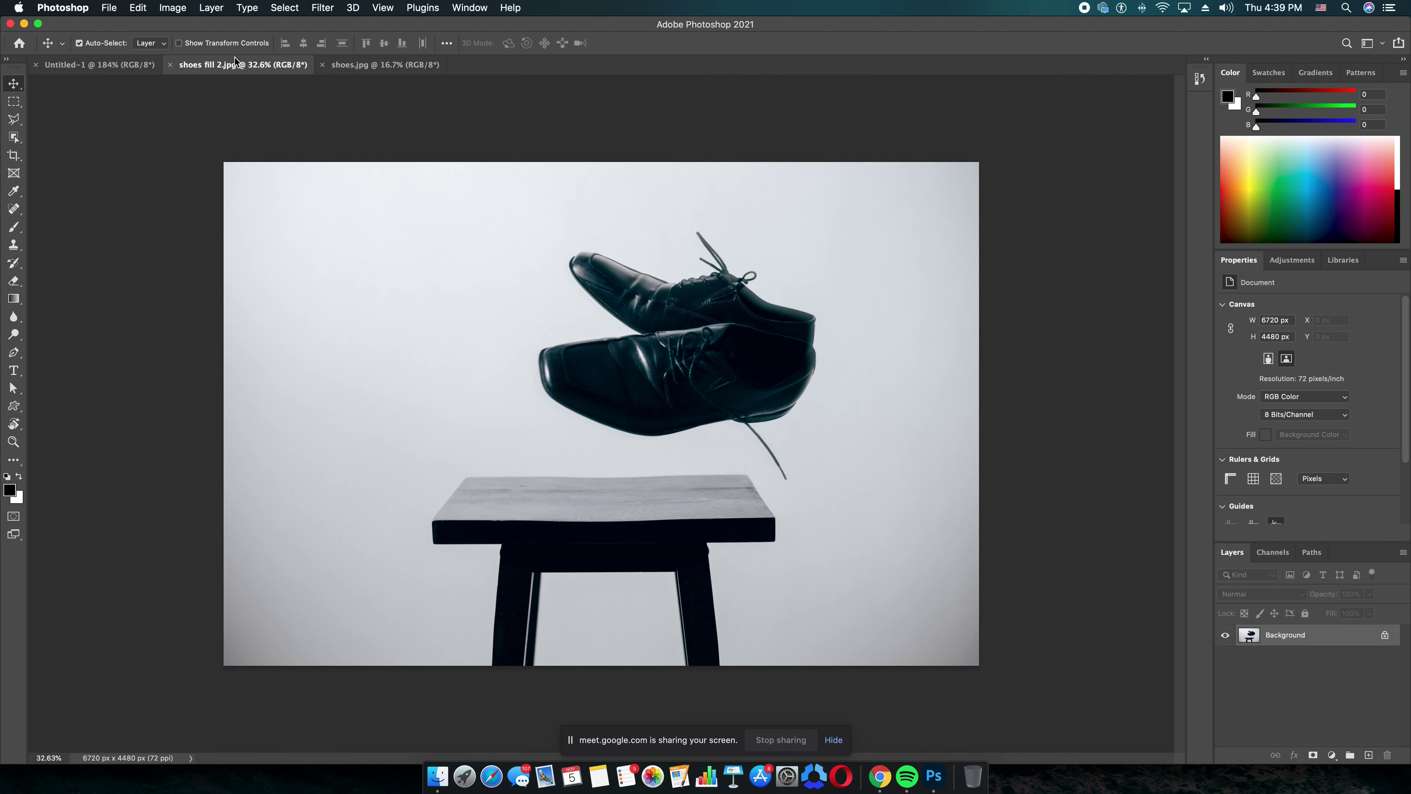
click(371, 65)
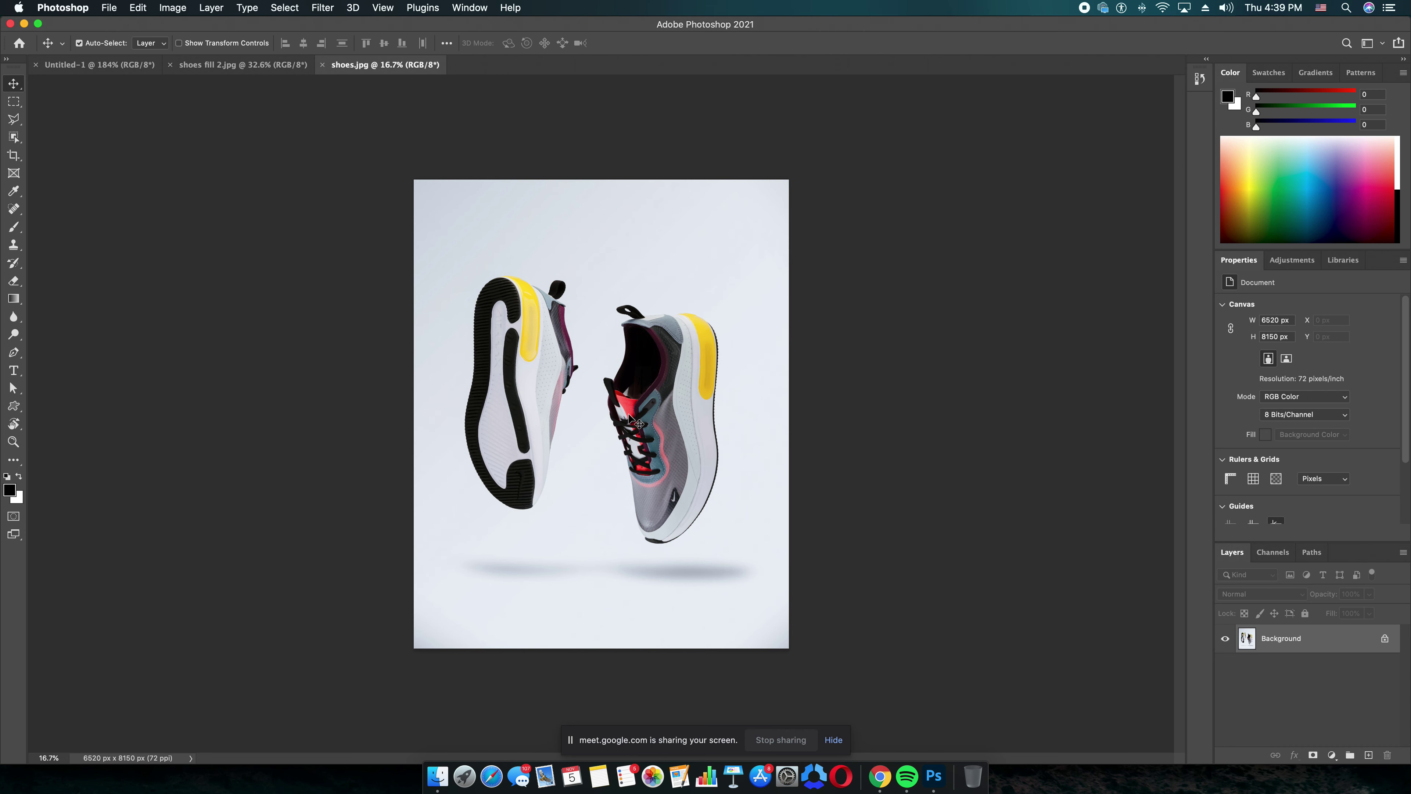
scroll(635, 422, up, 2)
scroll(635, 423, up, 2)
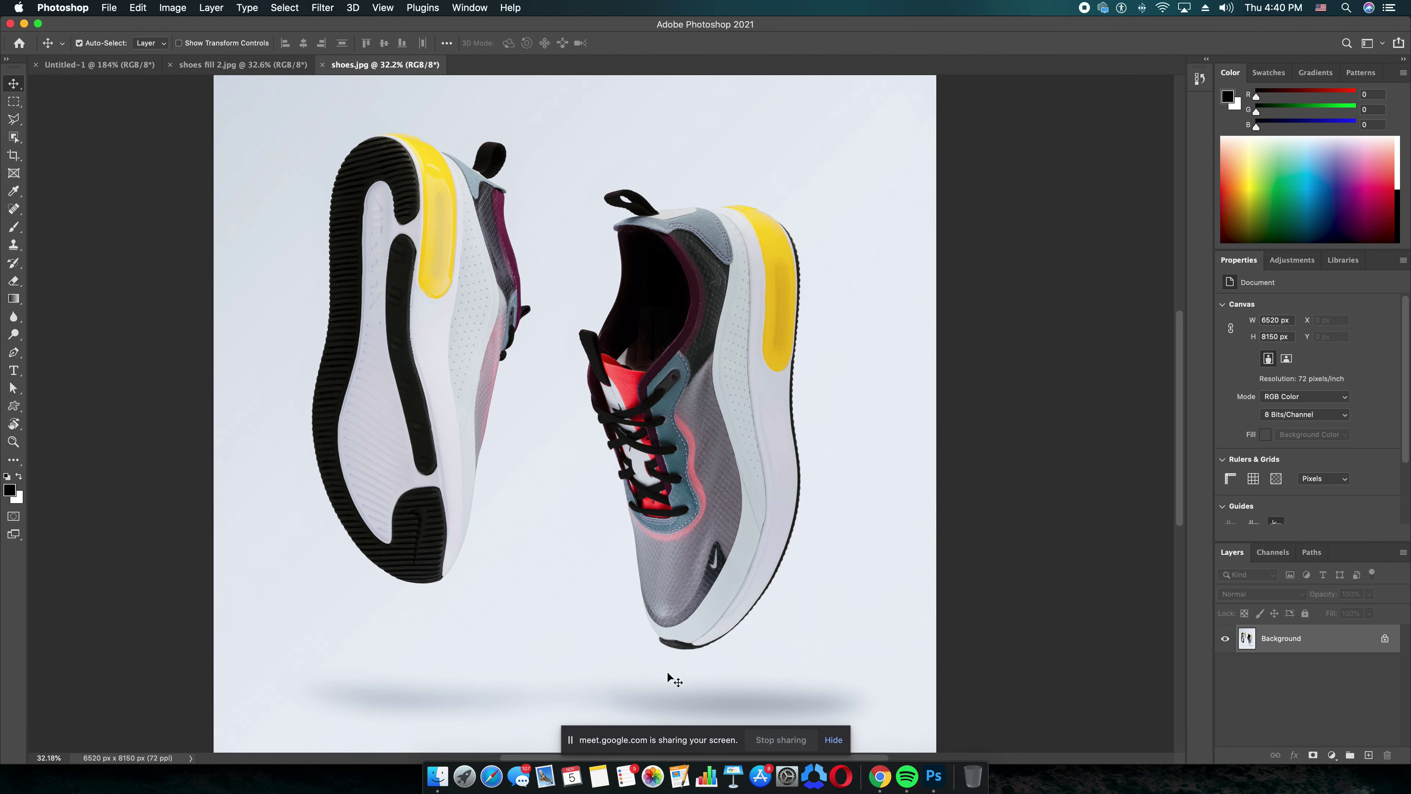
scroll(713, 578, up, 1)
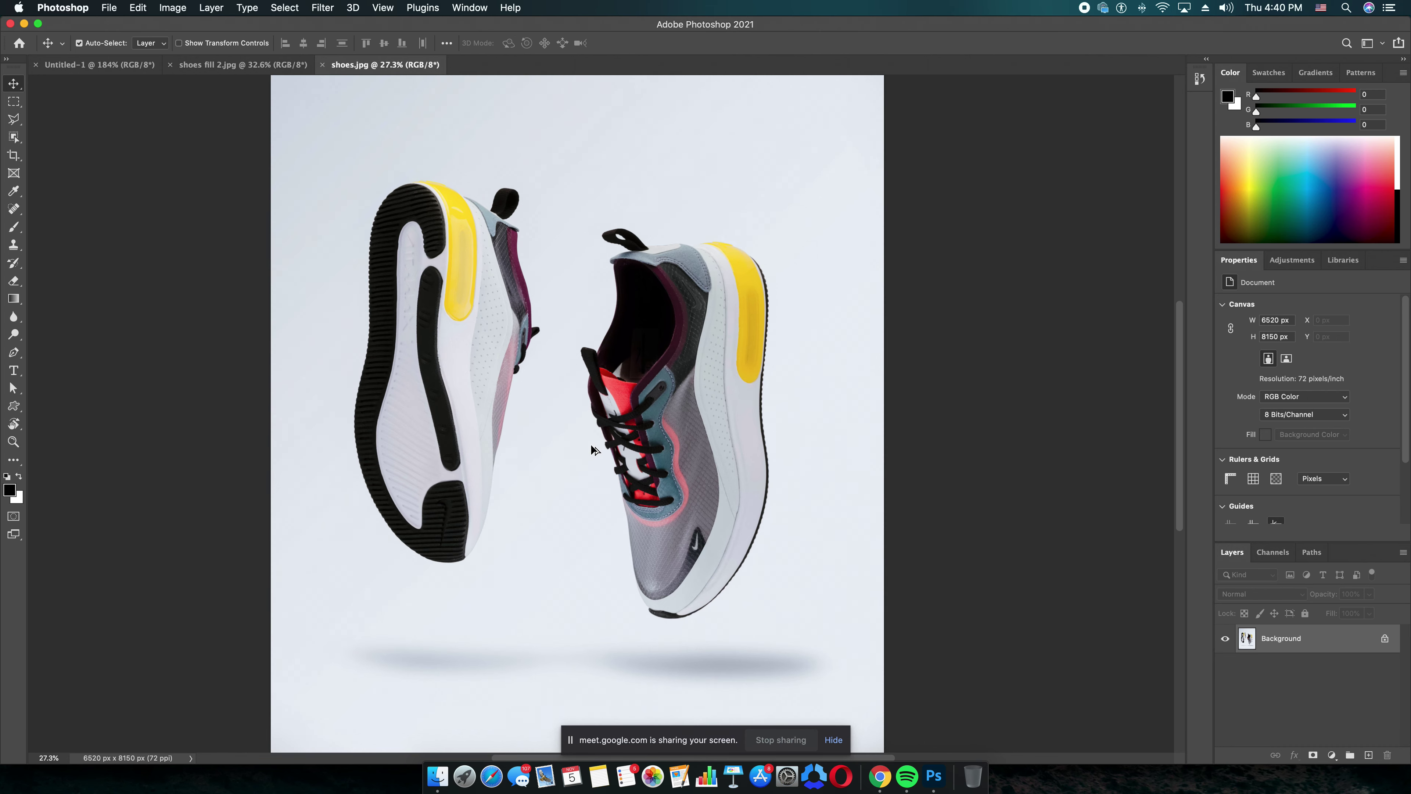
scroll(611, 444, down, 4)
scroll(524, 312, up, 4)
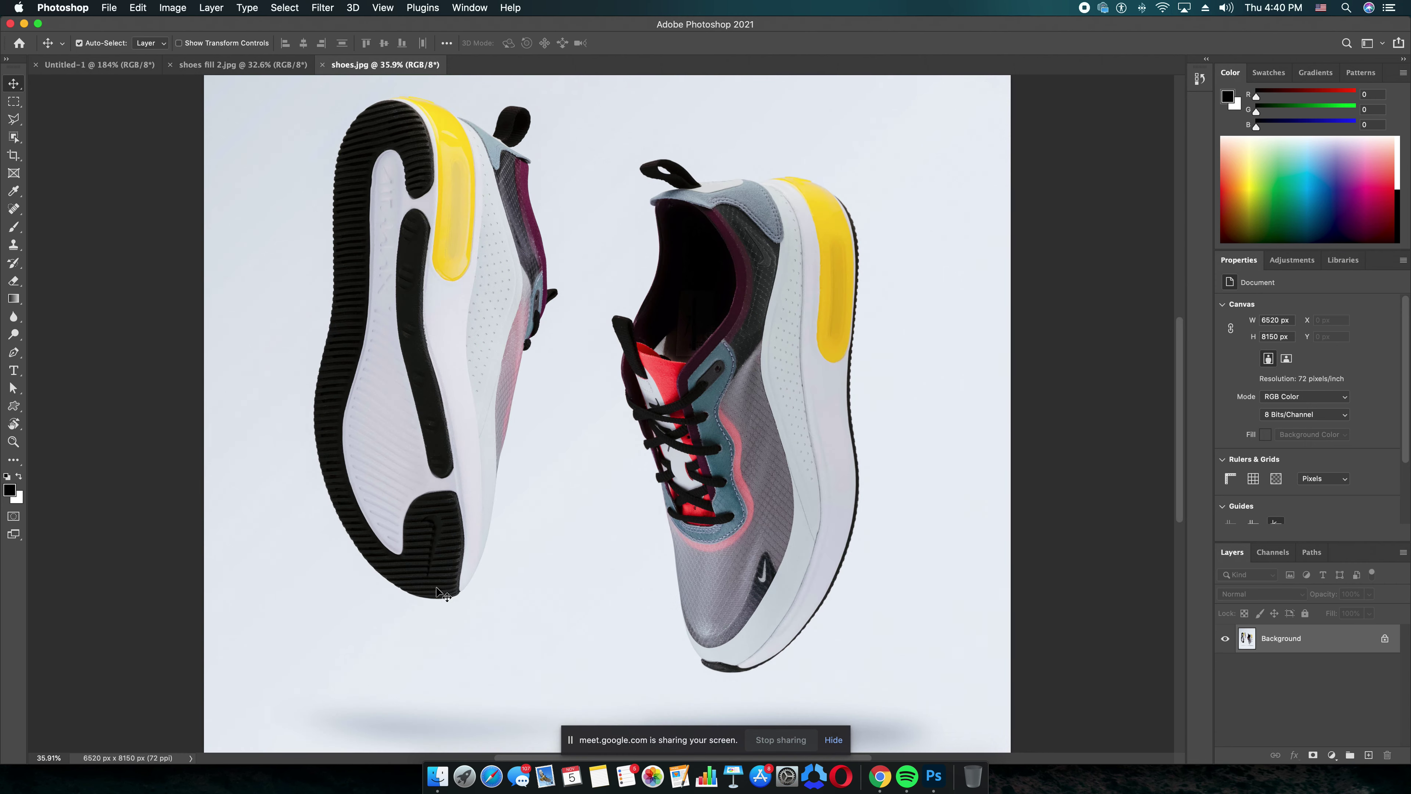
scroll(514, 435, down, 3)
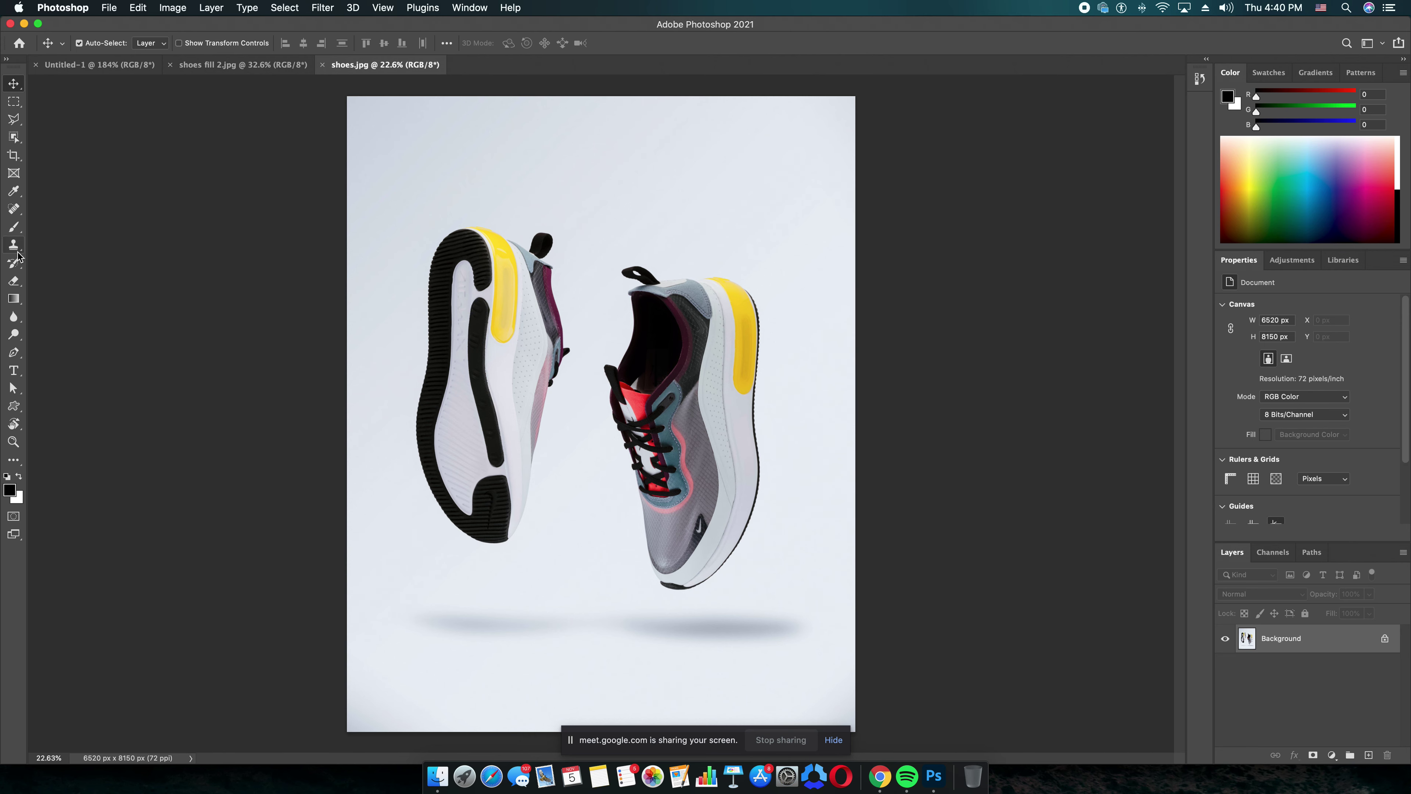
Step: Test-erase the left shoe's heel with an 800 px eraser, undo it, and reselect Move
click(14, 282)
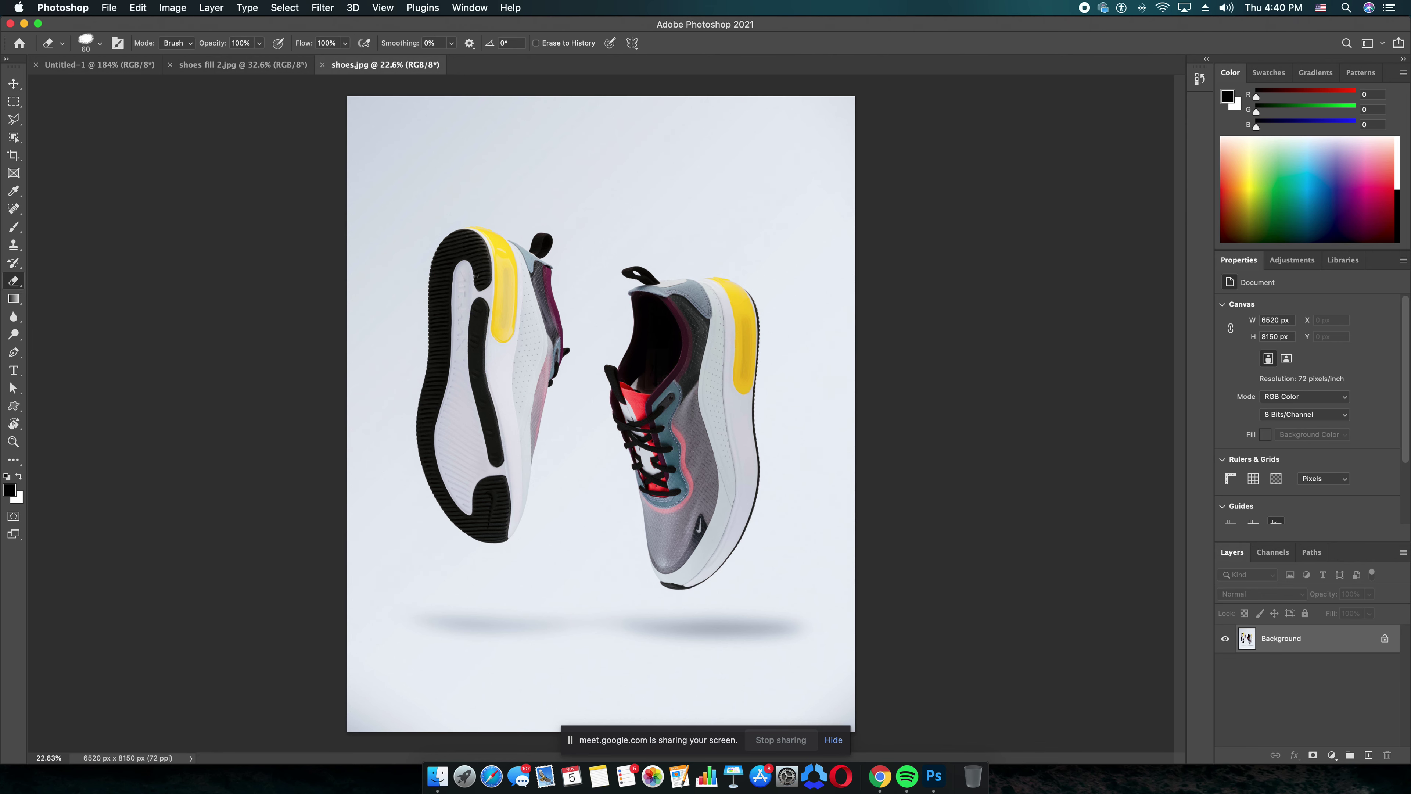
key(bracketright)
key(bracketright)
key(bracketright)
mouse_move(461, 270)
mouse_down()
mouse_move(506, 345)
mouse_move(441, 270)
mouse_up()
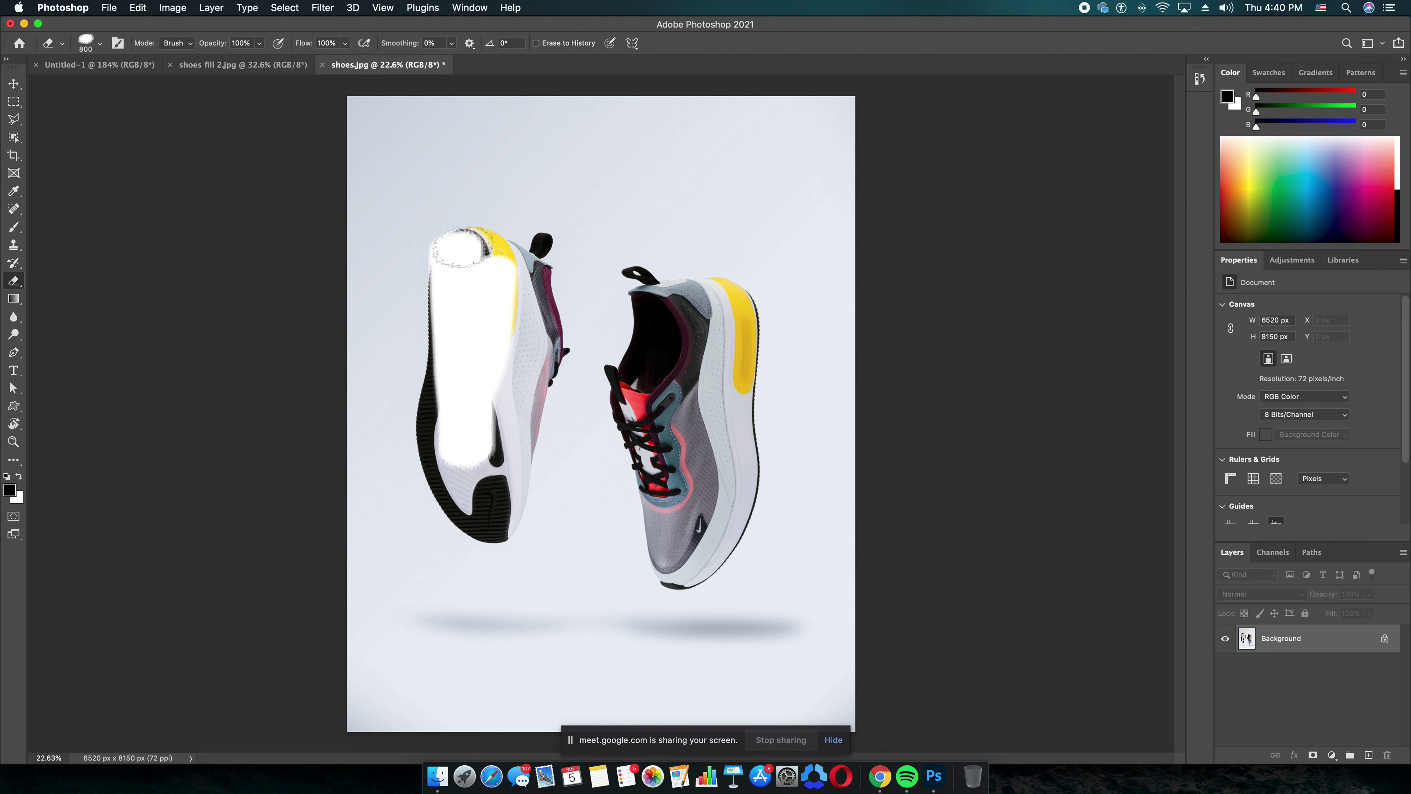
key(super+z)
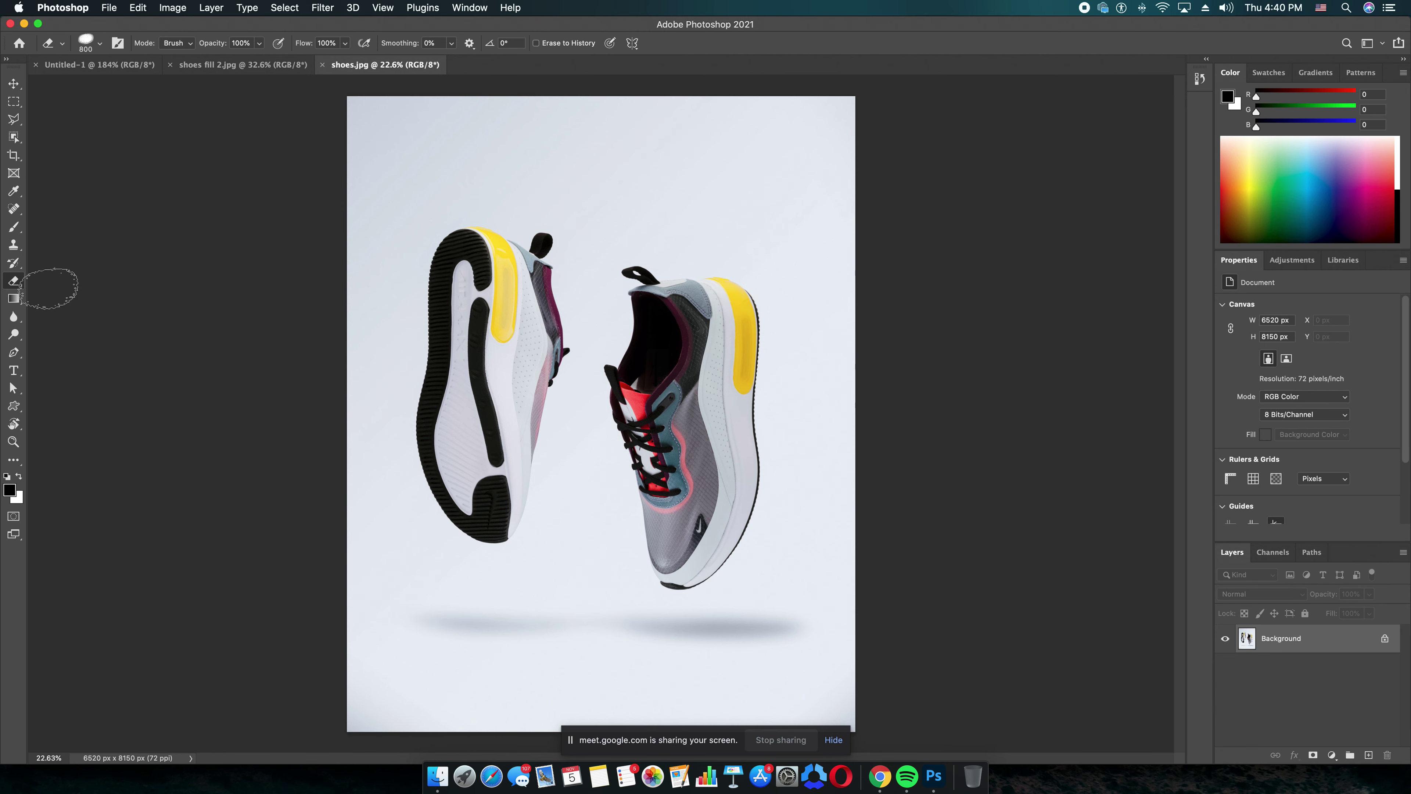
click(16, 84)
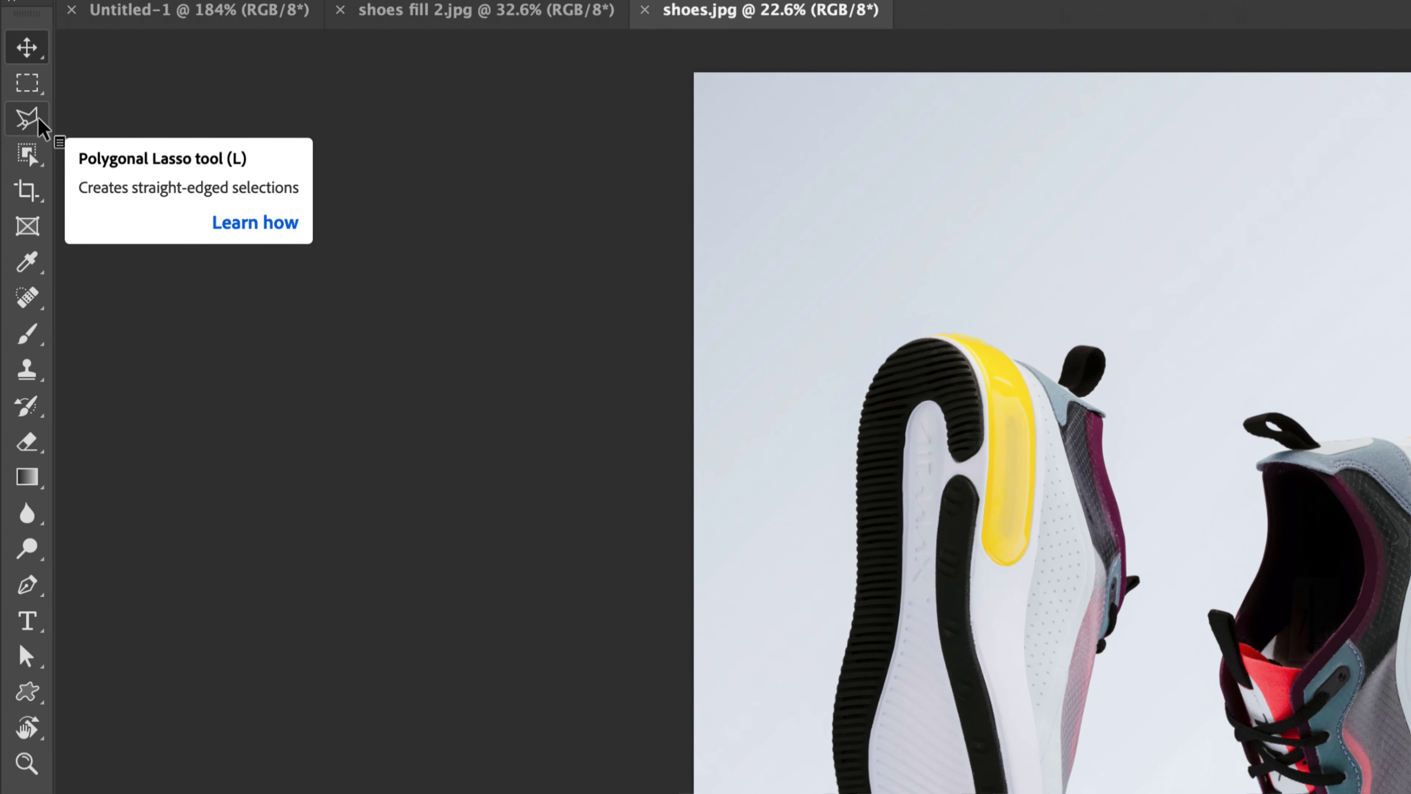
Step: Draw a trial freehand Lasso selection above the left shoe, then deselect it
click(42, 127)
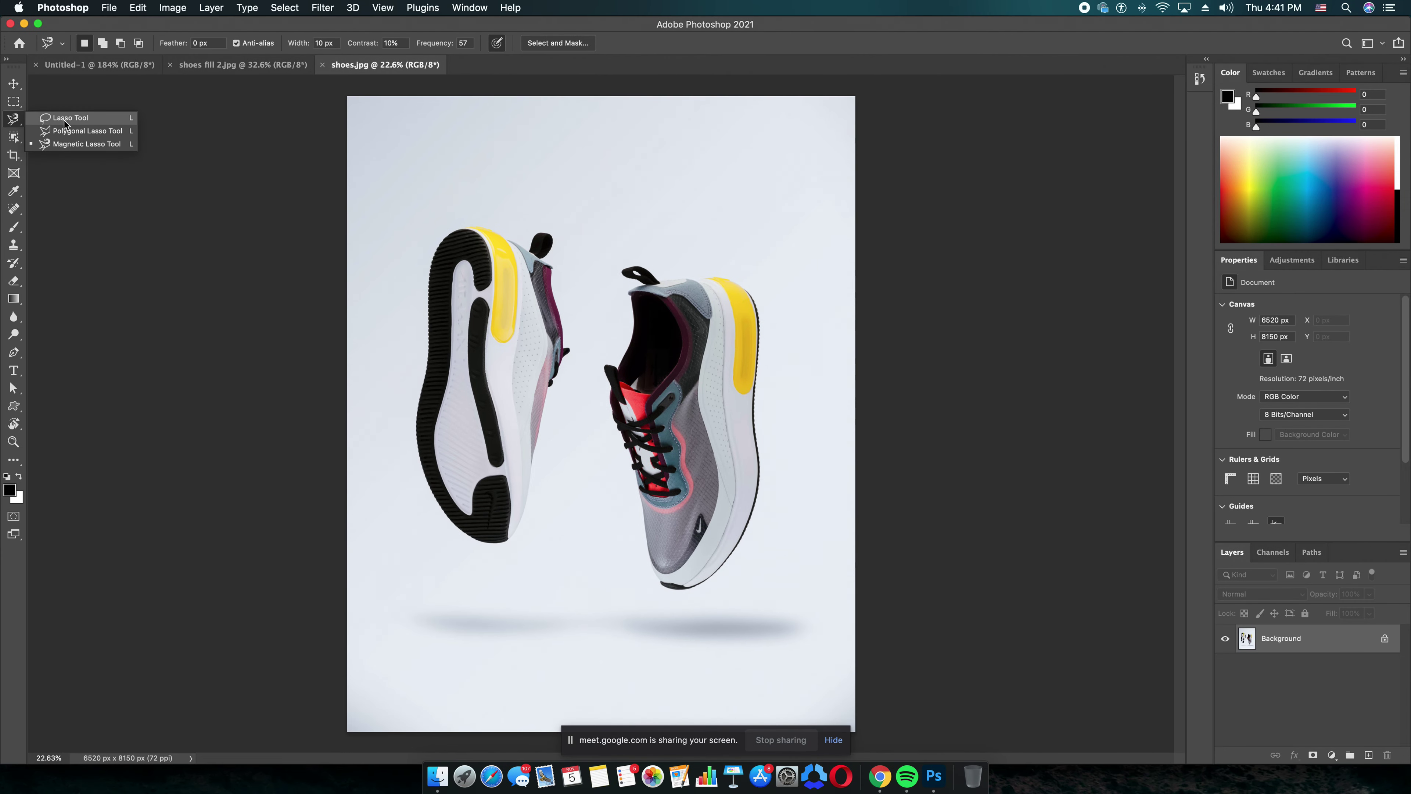
click(69, 118)
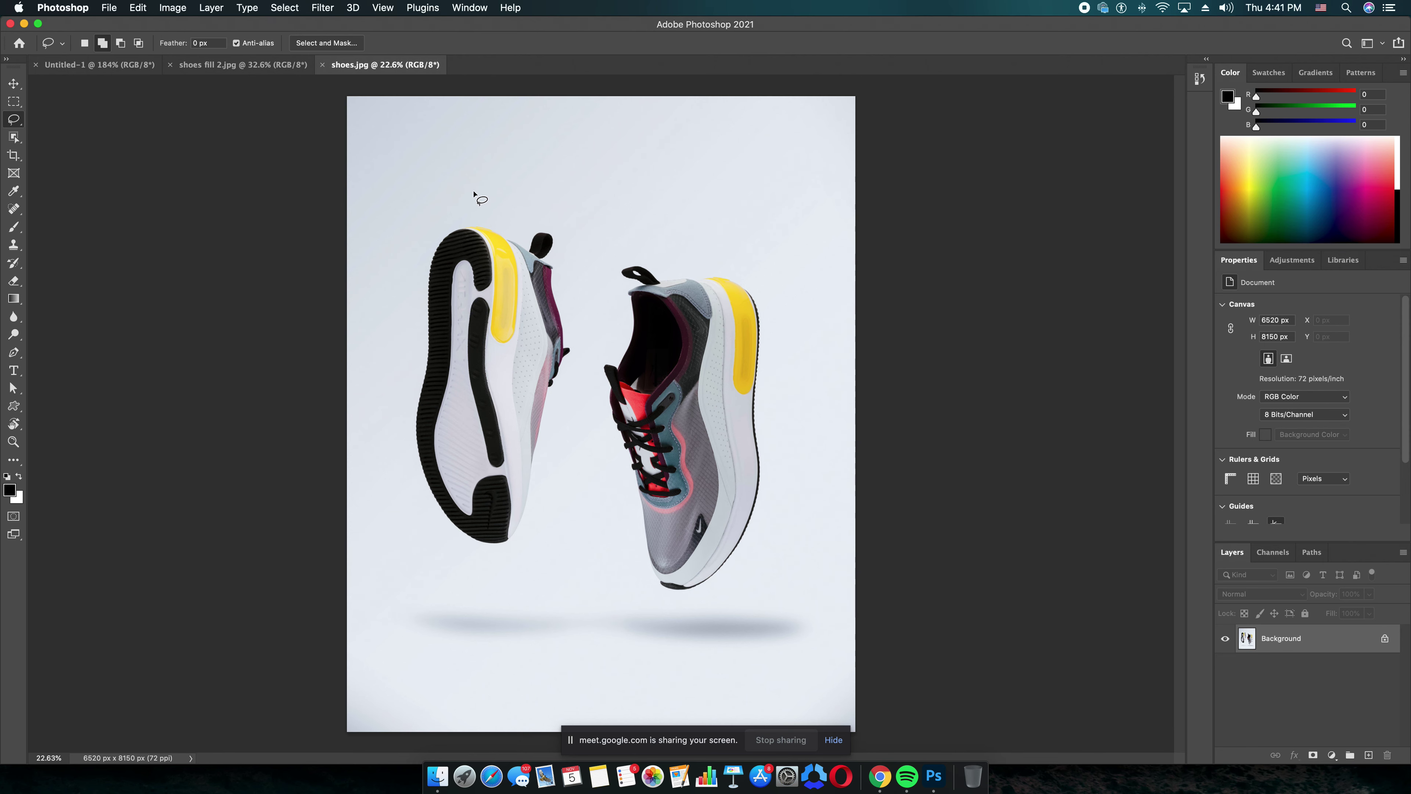
mouse_move(470, 190)
mouse_down()
mouse_move(612, 244)
mouse_move(479, 168)
mouse_up()
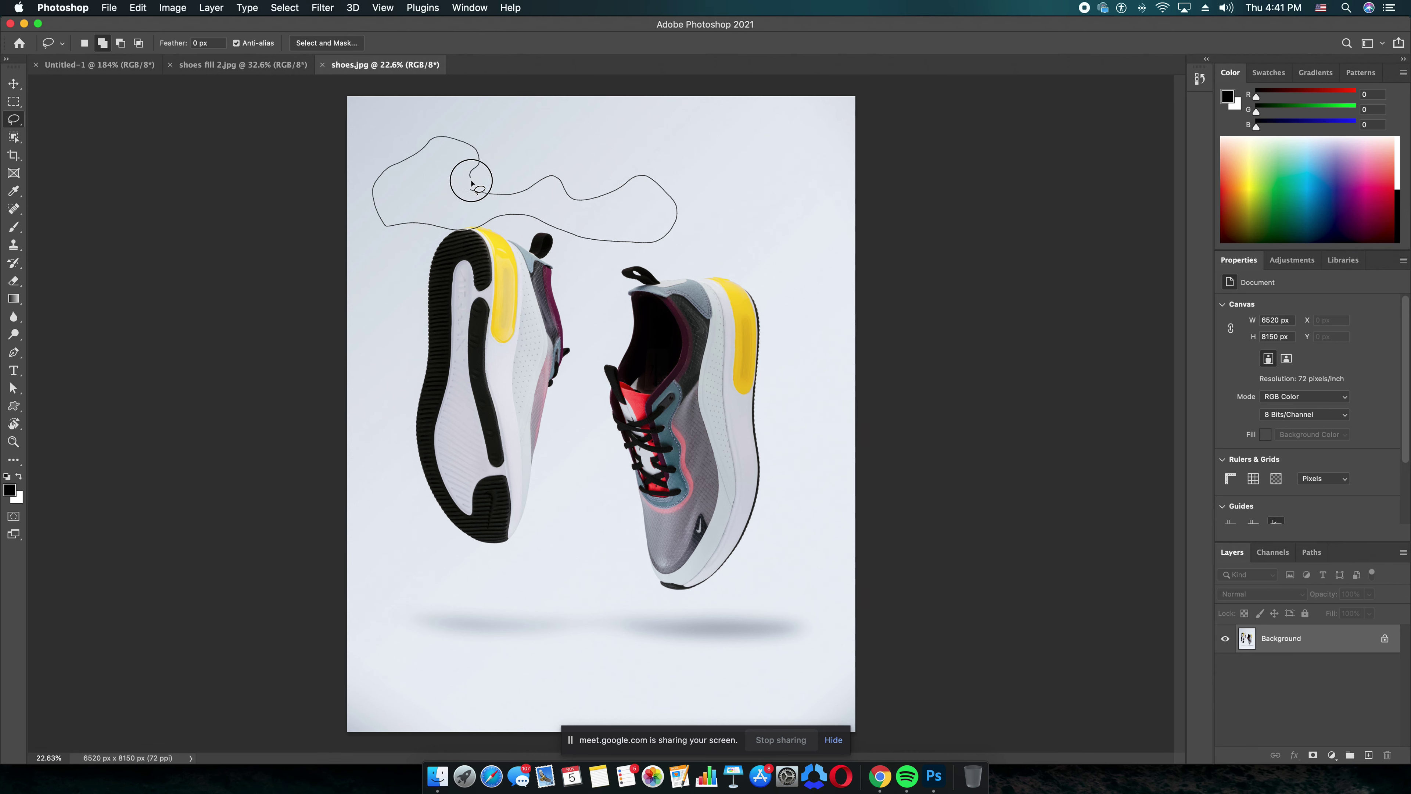
drag(479, 169, 471, 189)
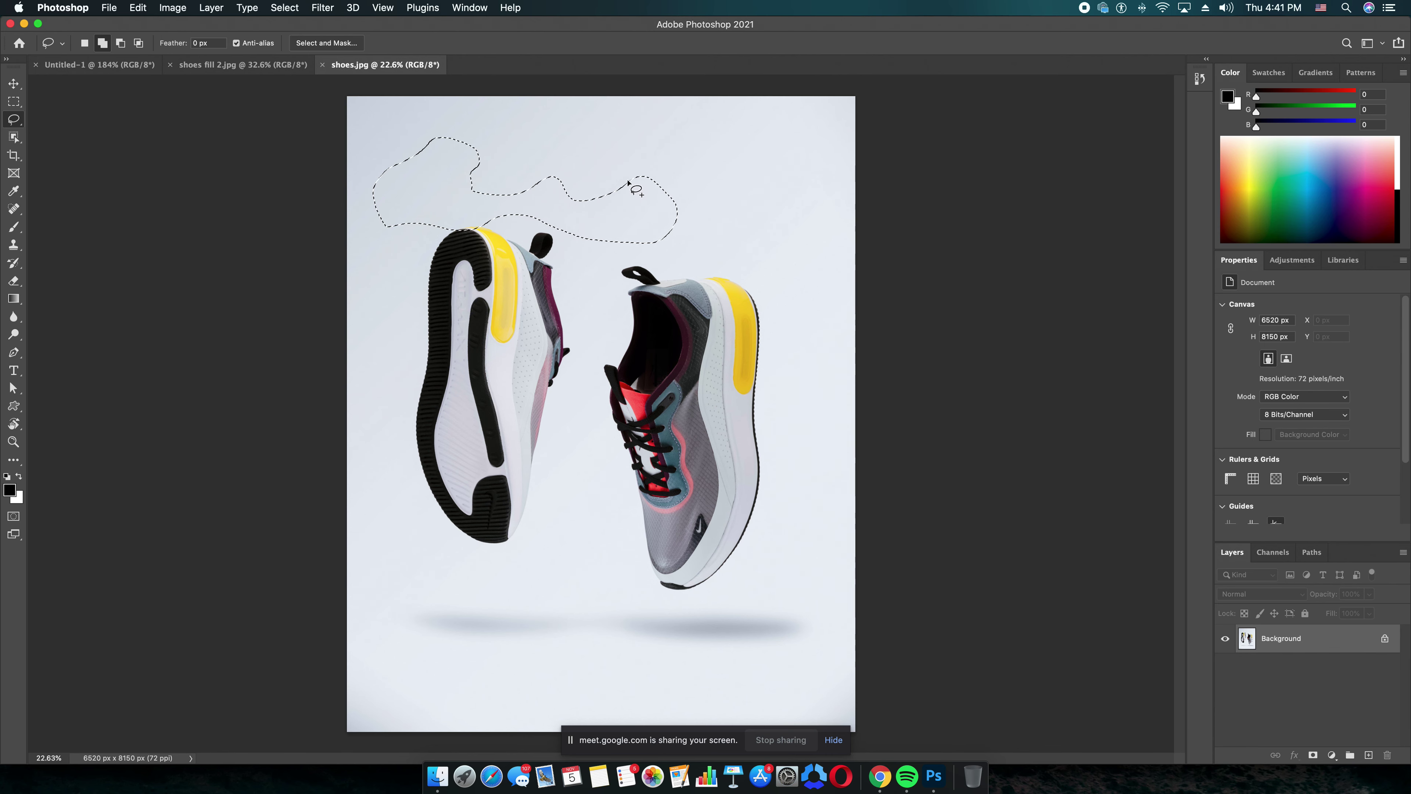
key(super+d)
right_click(14, 120)
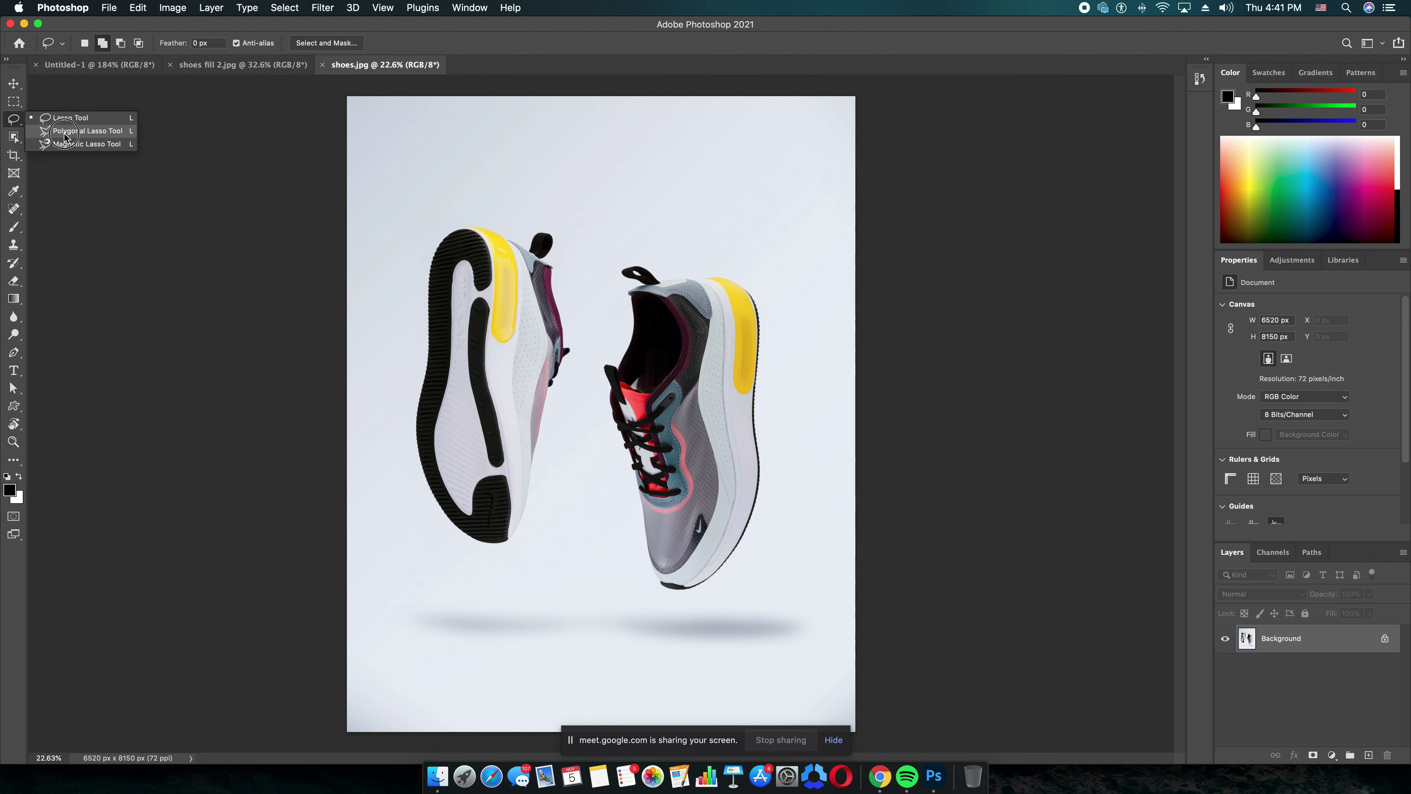
Step: Draw a seven-corner Polygonal Lasso selection around the left shoe, then deselect it
click(111, 131)
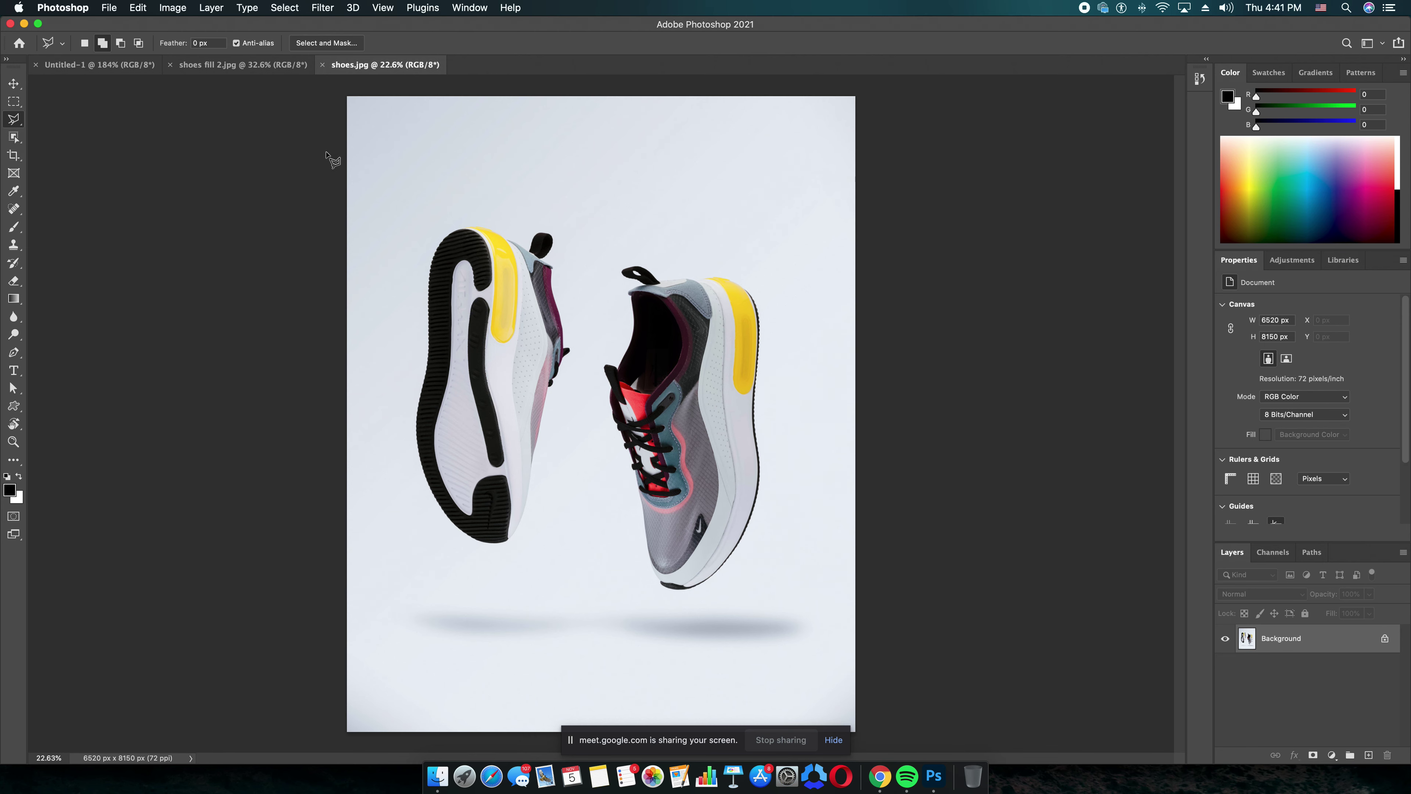
click(436, 211)
click(574, 215)
click(580, 322)
click(569, 522)
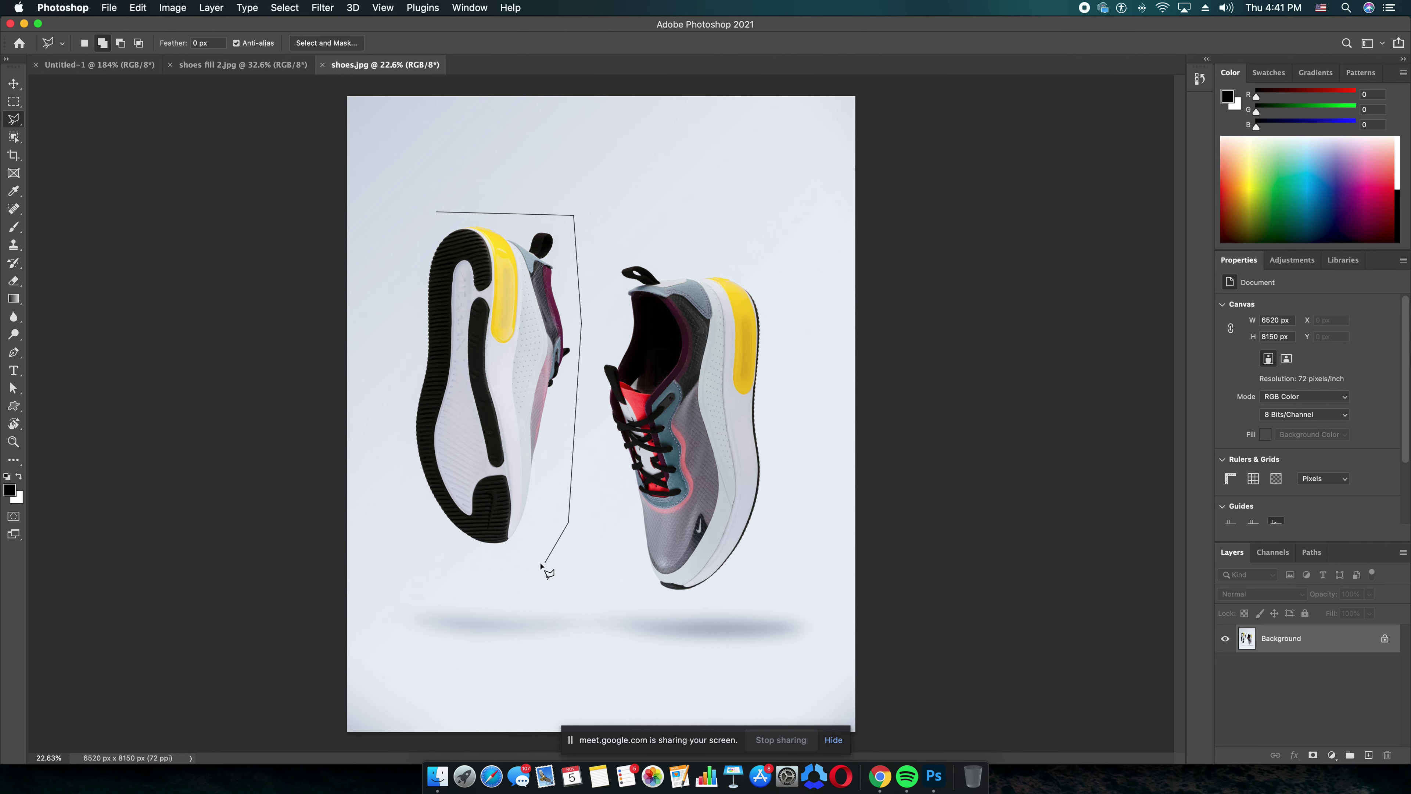
click(485, 572)
click(395, 468)
click(392, 300)
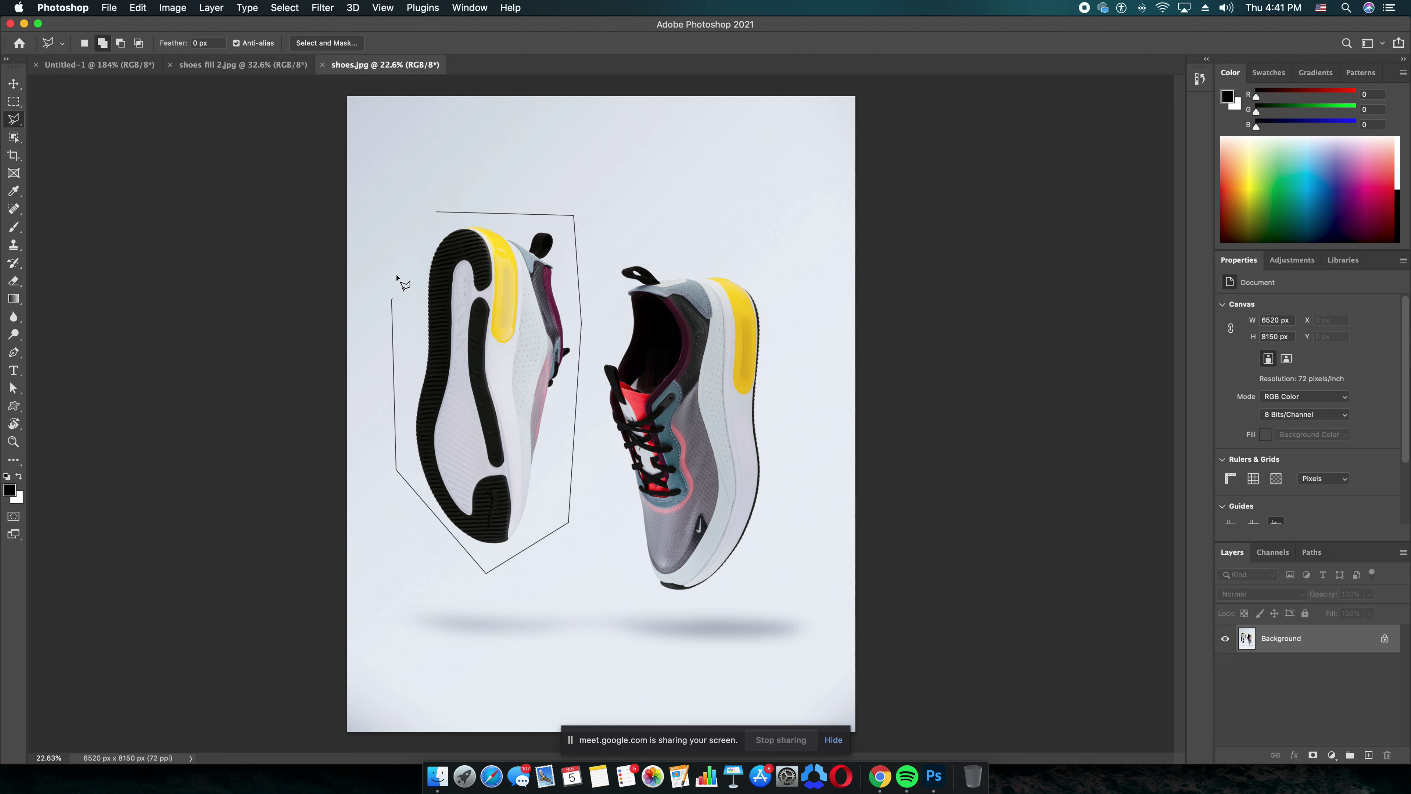
click(436, 212)
key(ctrl+d)
Step: Draw a second, five-corner polygonal selection around the left shoe and clear it
click(424, 212)
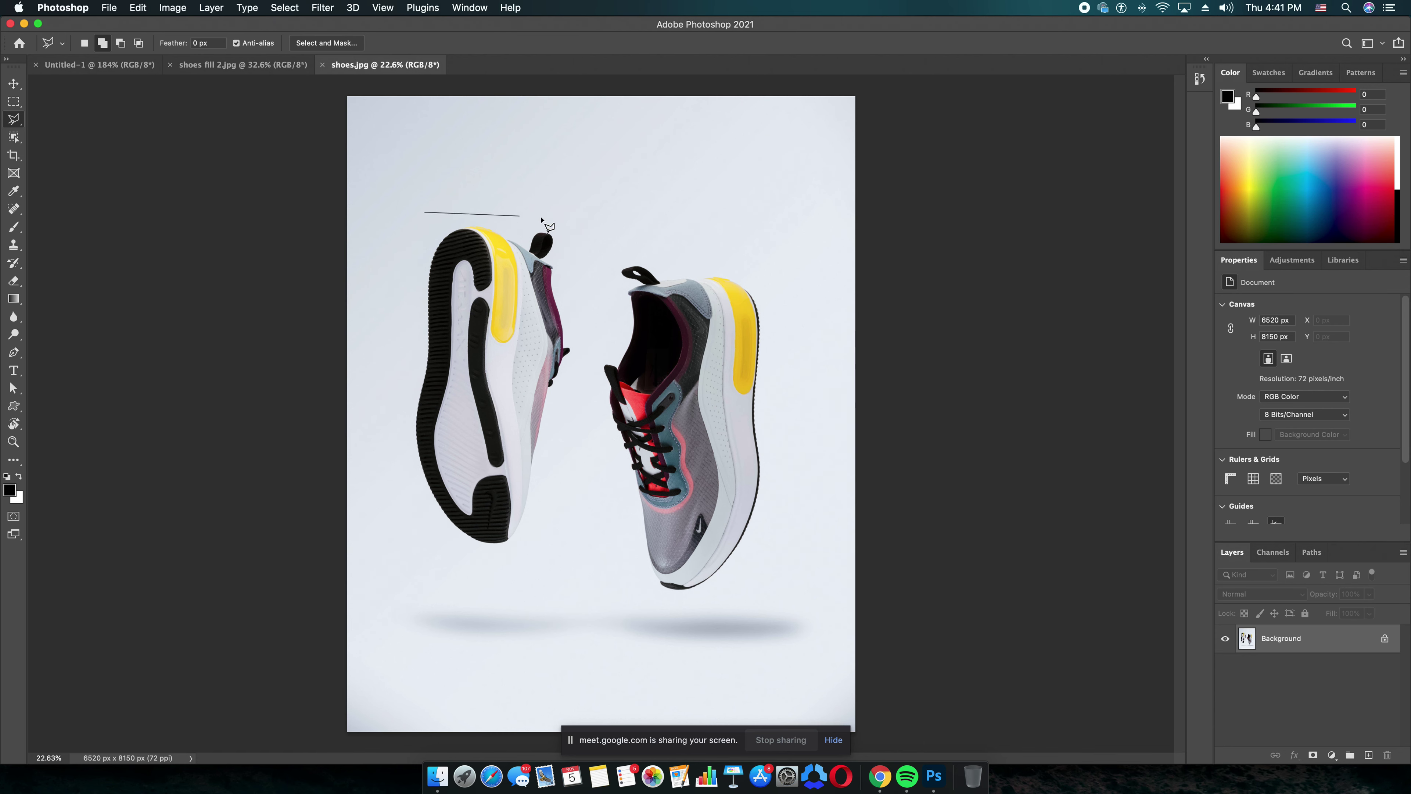
click(594, 225)
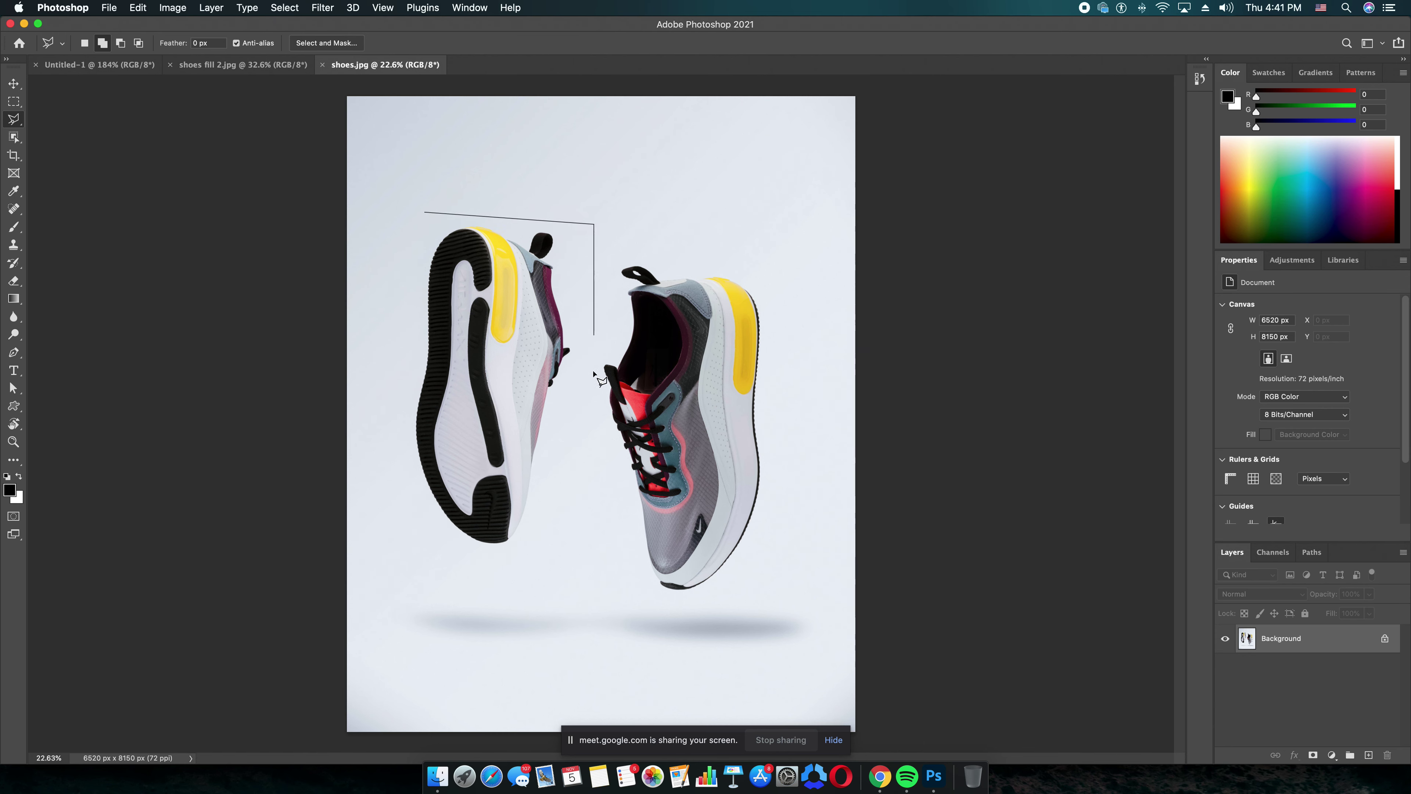
click(568, 569)
click(424, 570)
click(388, 351)
click(424, 213)
key(super+d)
click(16, 119)
click(67, 146)
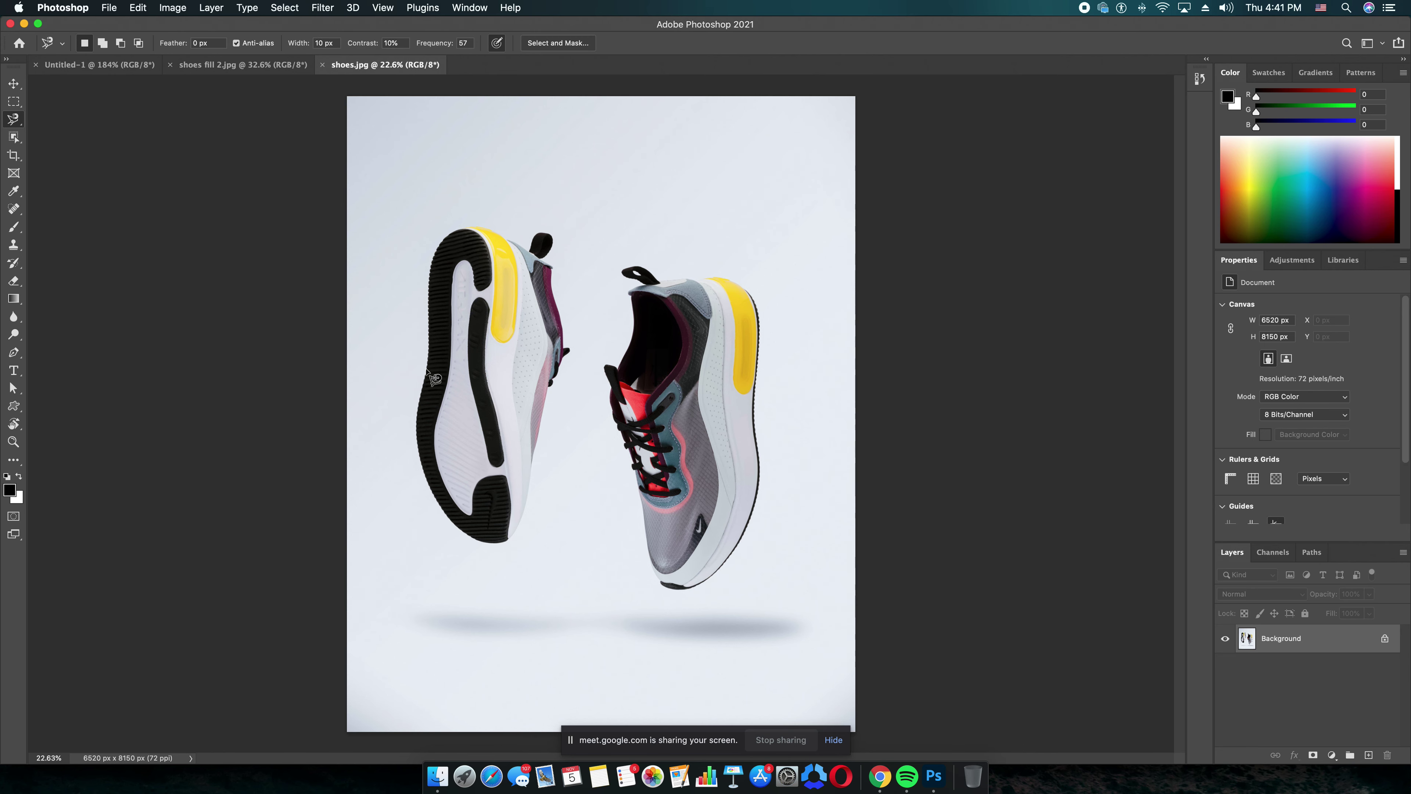
Step: Trace the left shoe's edge with the Magnetic Lasso, then backspace away its anchors
mouse_move(415, 419)
mouse_down()
mouse_move(438, 240)
mouse_move(539, 243)
mouse_move(553, 283)
mouse_move(534, 373)
mouse_up()
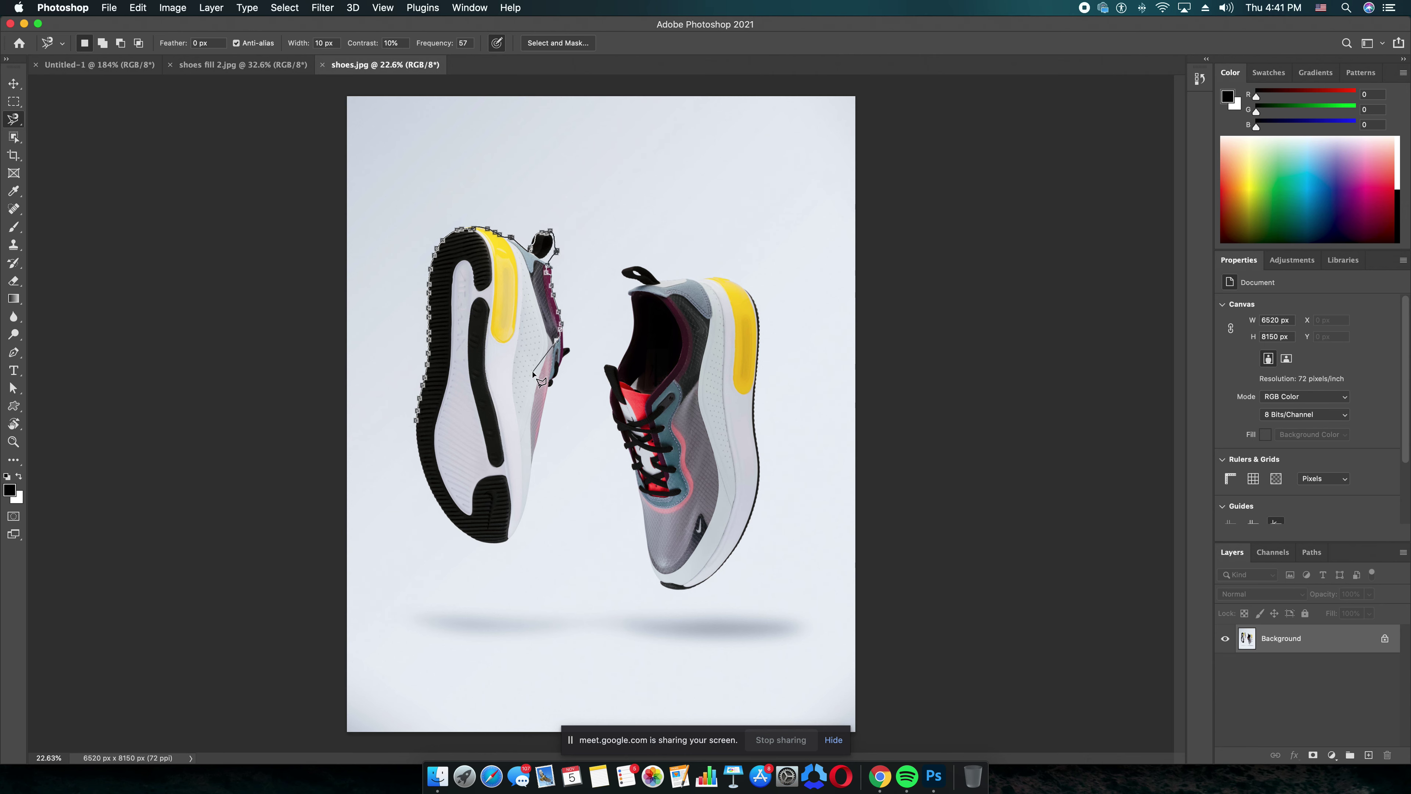
key(BackSpace)
key(BackSpace)
key(BackSpace)
key(BackSpace)
key(BackSpace)
key(BackSpace)
key(BackSpace)
key(BackSpace)
key(BackSpace)
key(BackSpace)
key(BackSpace)
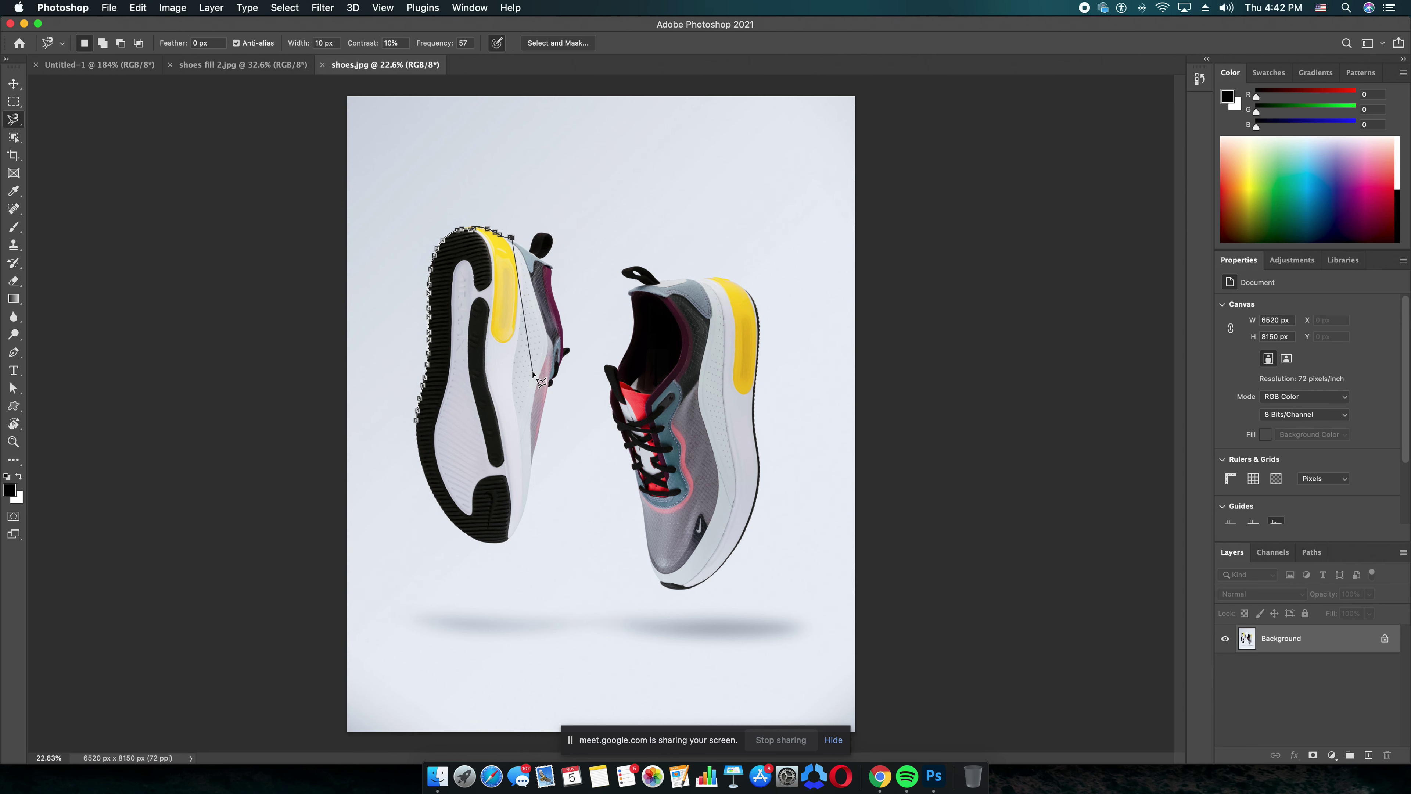
key(BackSpace)
key(BackSpace)
key(BackSpace)
key(BackSpace)
key(BackSpace)
key(BackSpace)
key(BackSpace)
key(BackSpace)
key(BackSpace)
key(BackSpace)
key(BackSpace)
key(BackSpace)
key(BackSpace)
key(BackSpace)
key(BackSpace)
key(BackSpace)
key(BackSpace)
key(BackSpace)
key(BackSpace)
key(BackSpace)
key(BackSpace)
key(BackSpace)
key(BackSpace)
key(BackSpace)
key(BackSpace)
key(BackSpace)
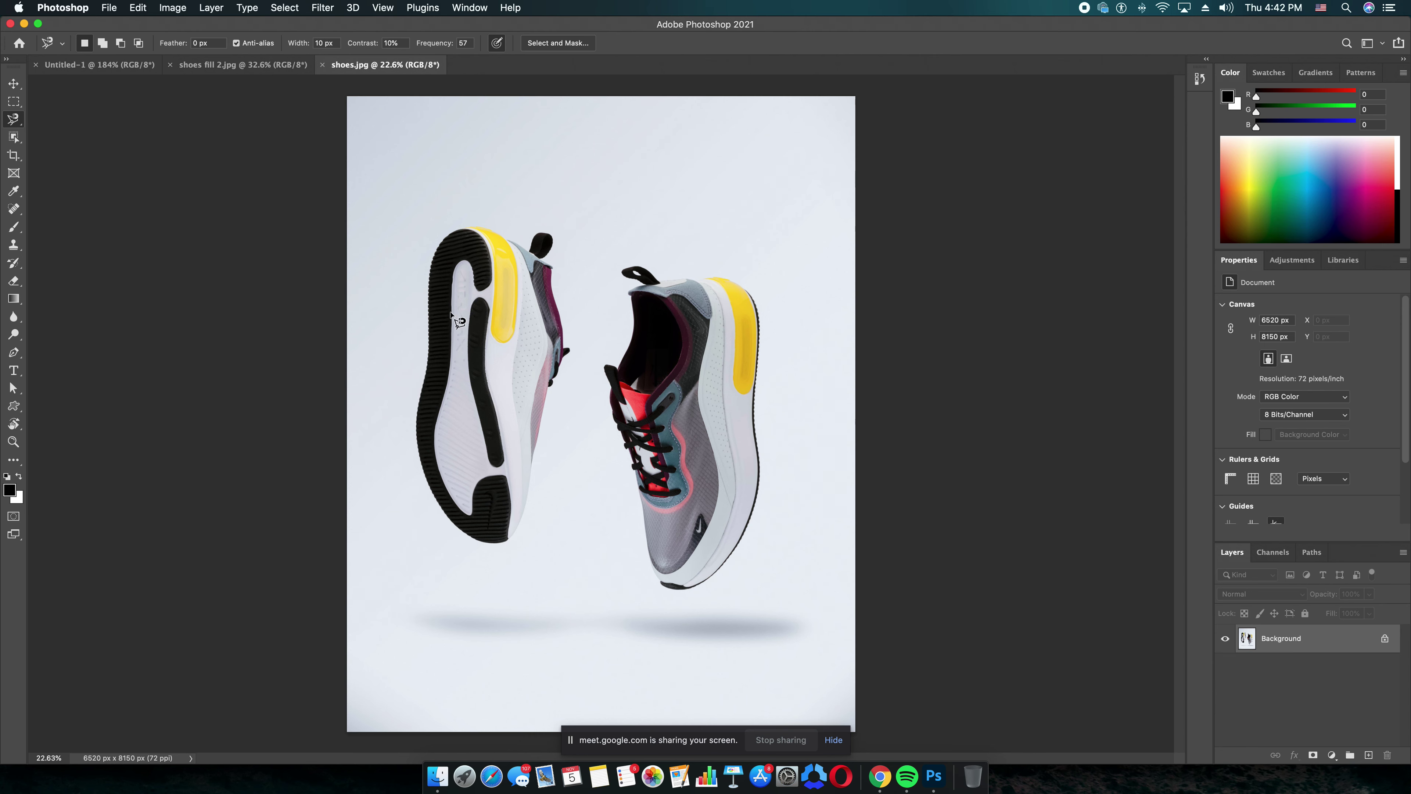
click(13, 138)
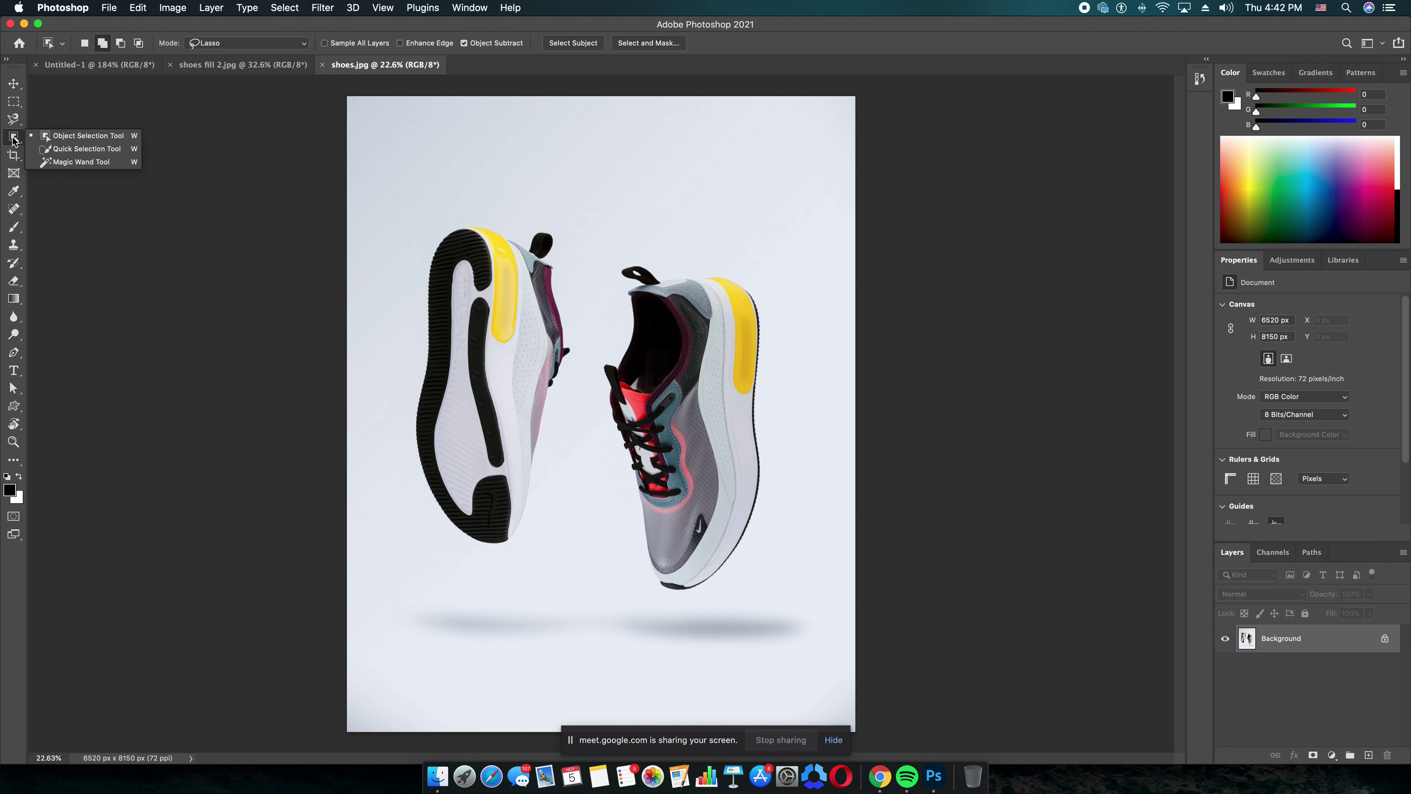
click(14, 137)
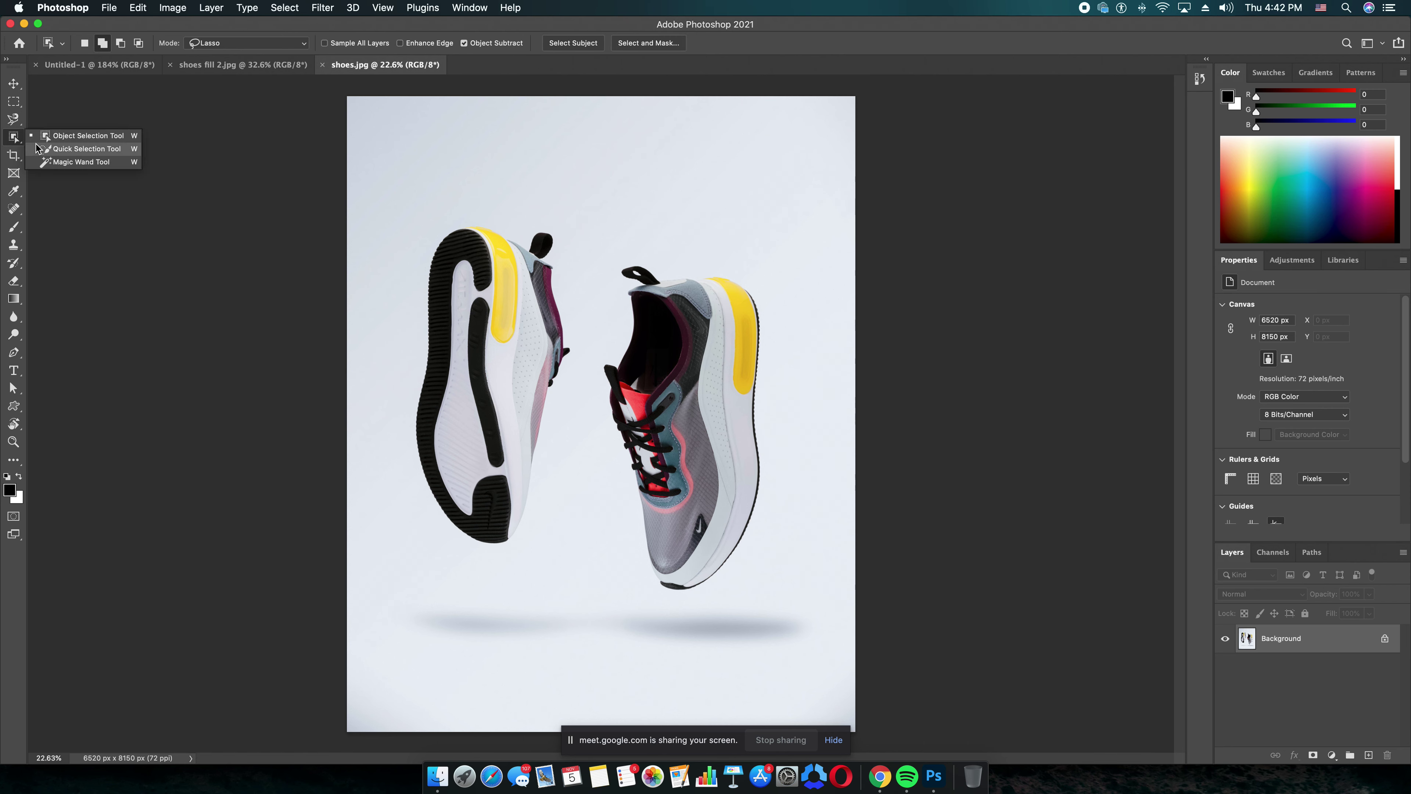
click(57, 137)
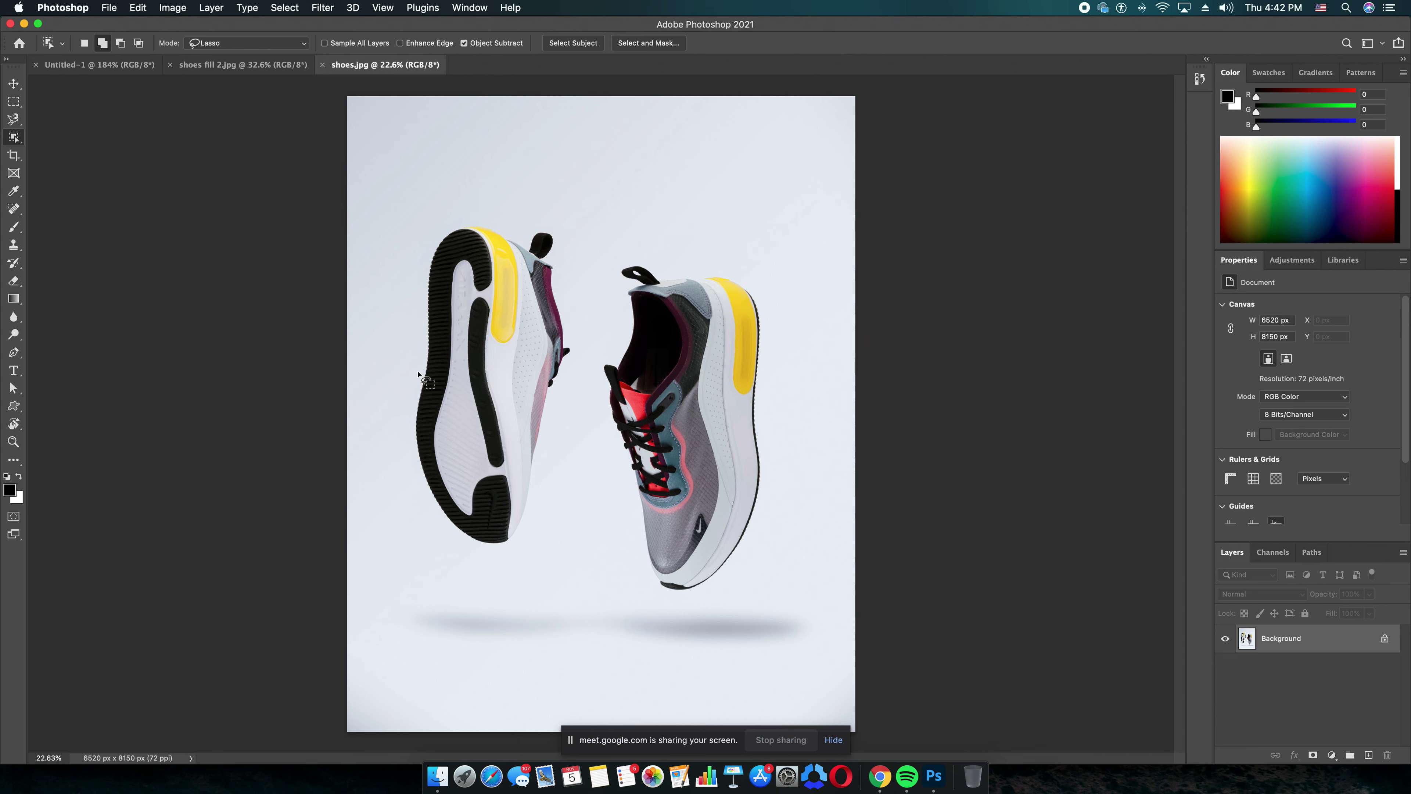
mouse_move(401, 369)
mouse_down()
mouse_move(408, 324)
mouse_move(579, 311)
mouse_move(585, 400)
mouse_move(542, 576)
mouse_move(435, 578)
mouse_move(390, 466)
mouse_move(403, 367)
mouse_up()
scroll(445, 293, up, 2)
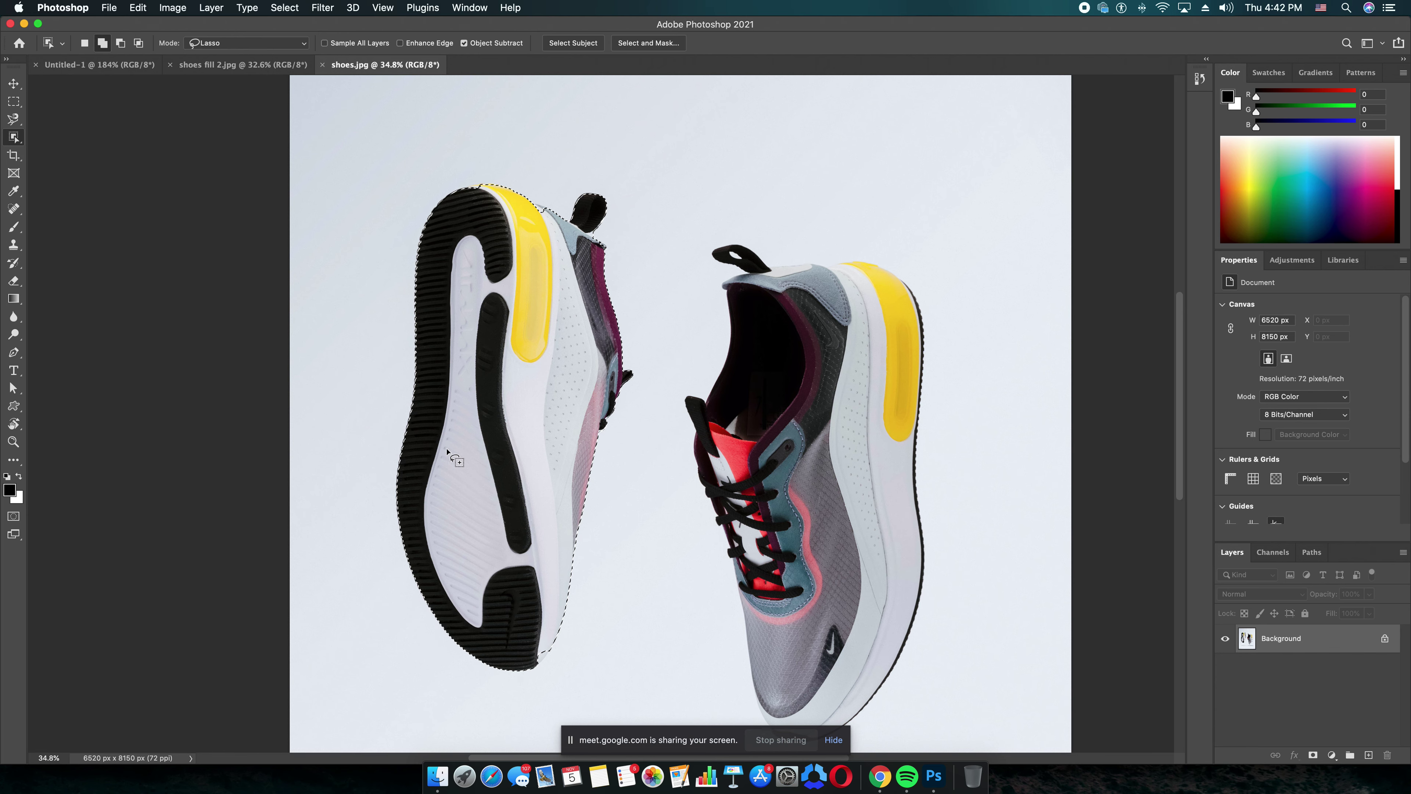
key(super+d)
click(20, 138)
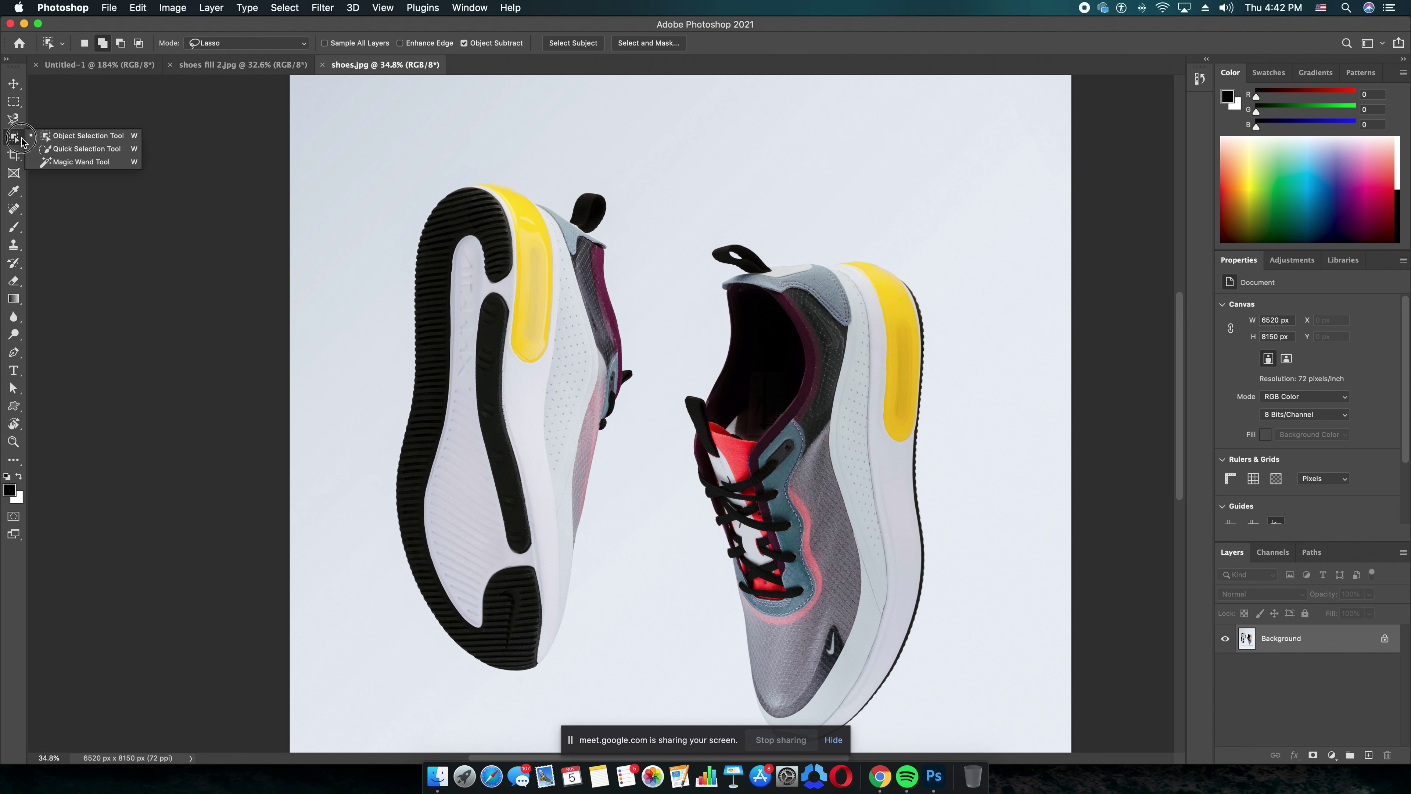
click(95, 149)
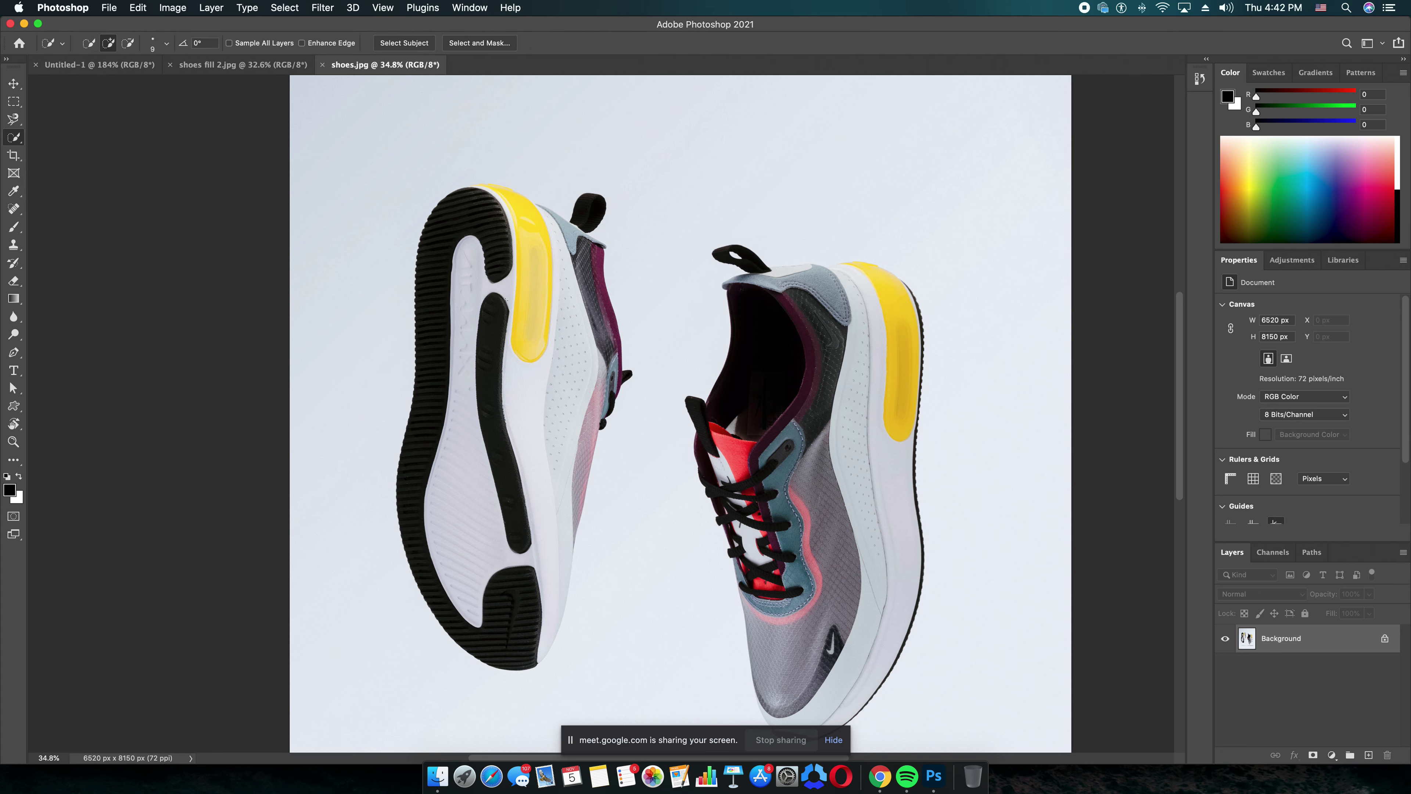
key(bracketright)
key(bracketright)
drag(466, 292, 511, 622)
drag(567, 373, 459, 289)
key(super+d)
click(431, 297)
drag(427, 374, 503, 645)
key(super+d)
click(17, 139)
scroll(453, 336, down, 1)
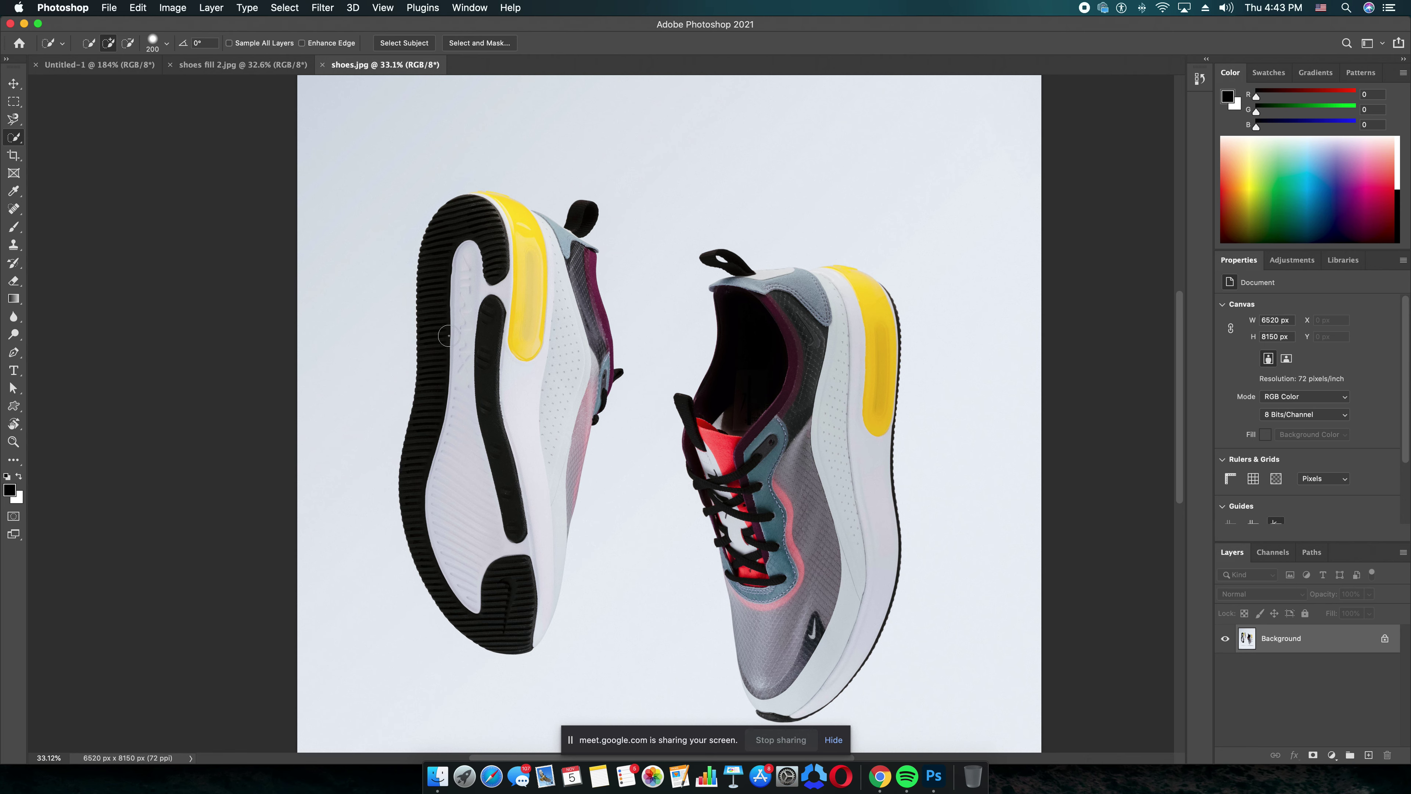
scroll(467, 336, down, 1)
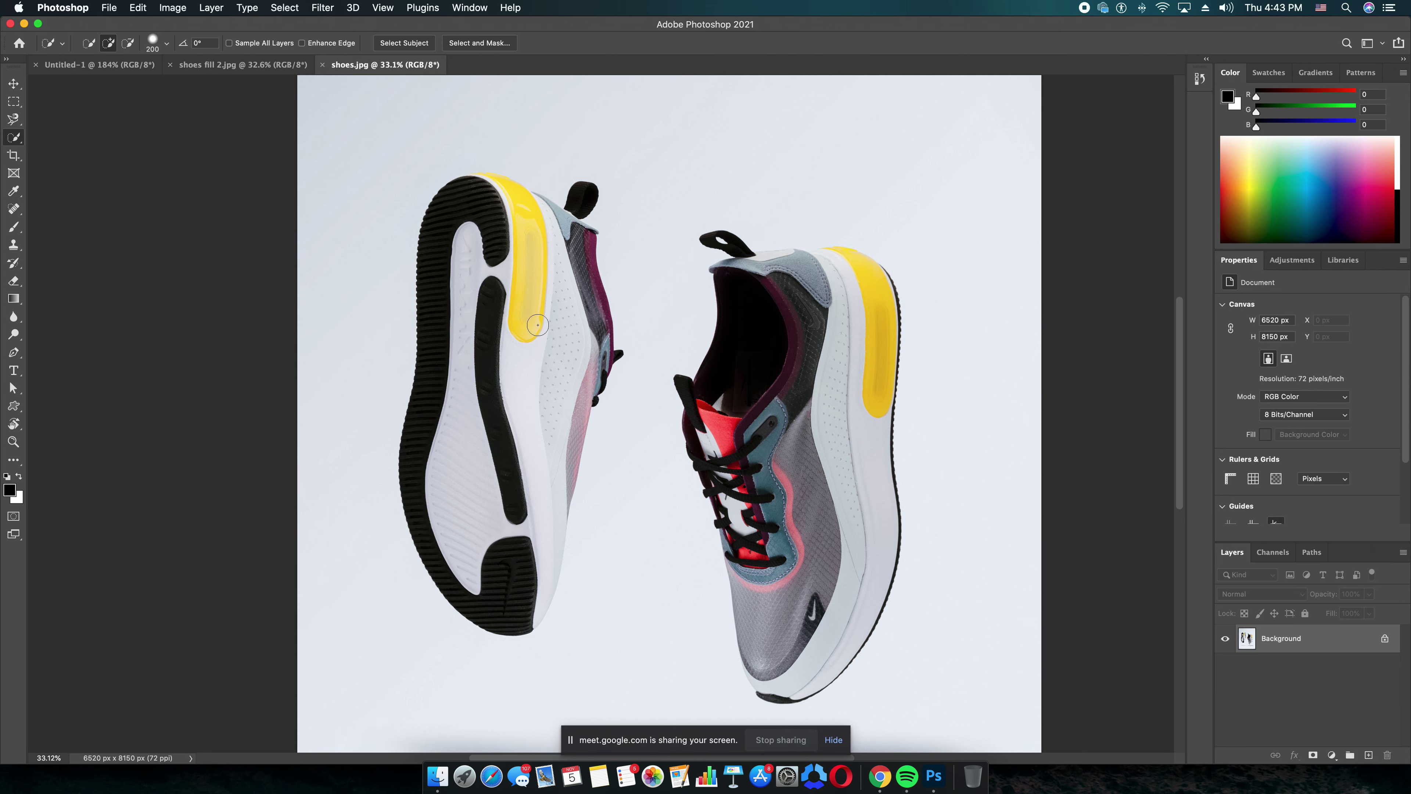
scroll(538, 324, down, 2)
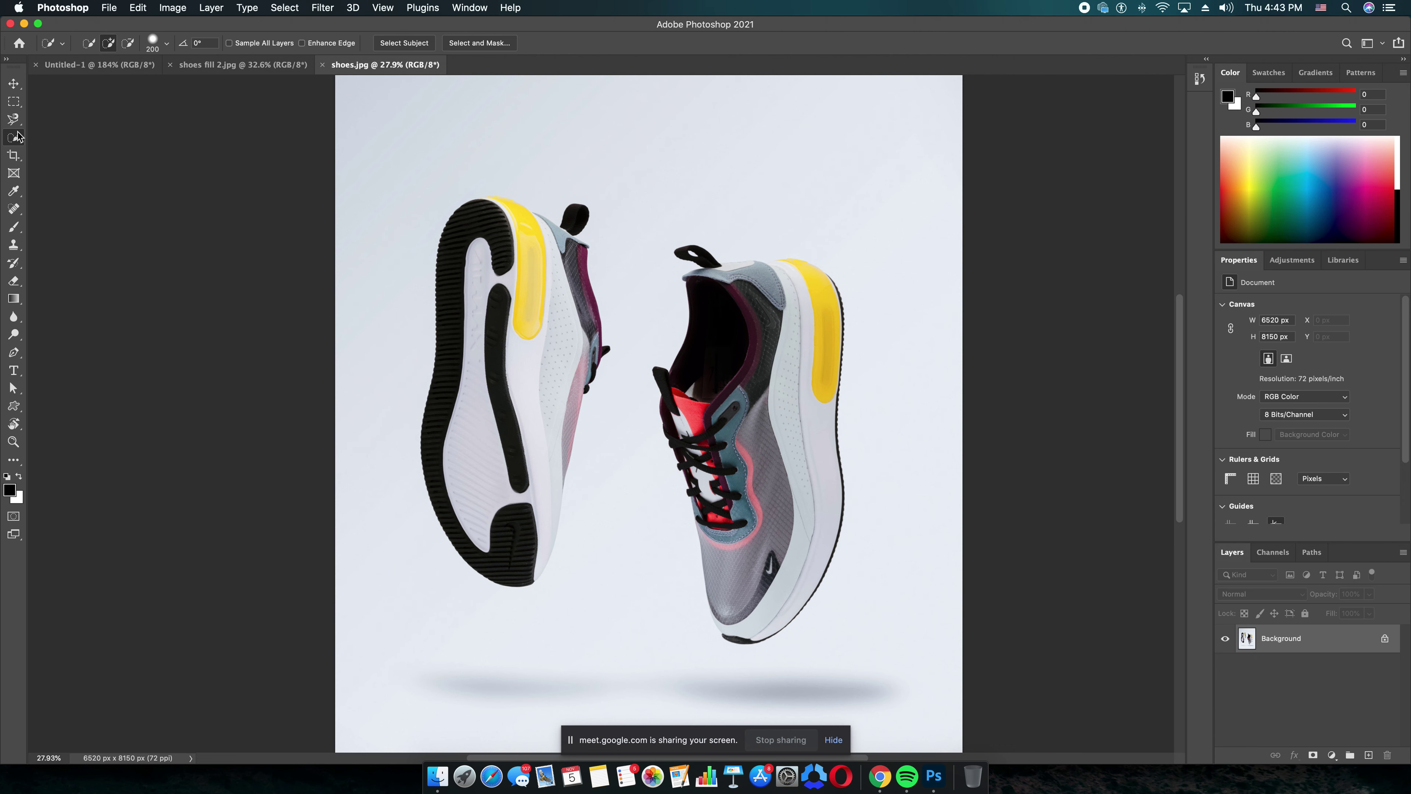
Step: Choose the Polygonal Lasso and outline the left shoe's top and upper right side
click(13, 119)
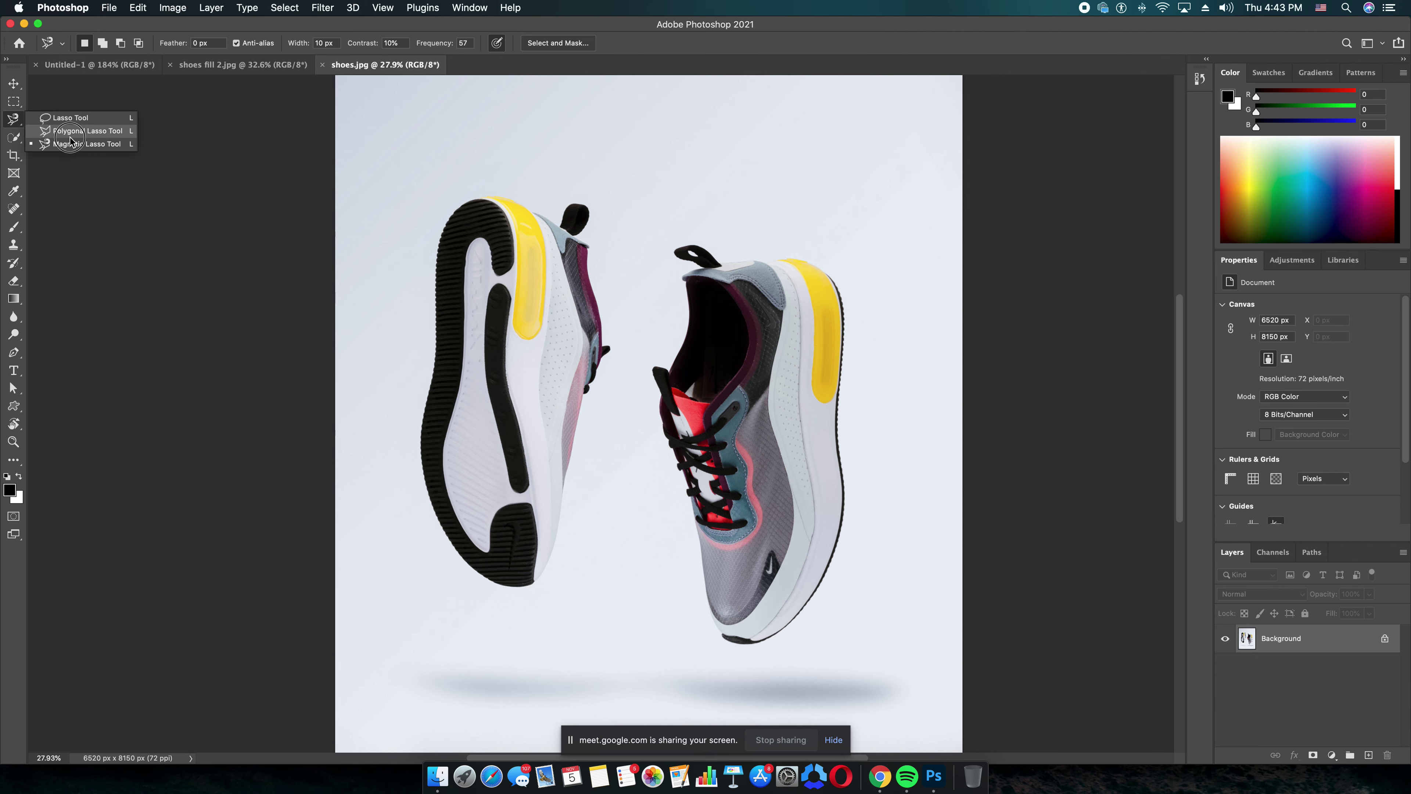
click(70, 137)
click(9, 123)
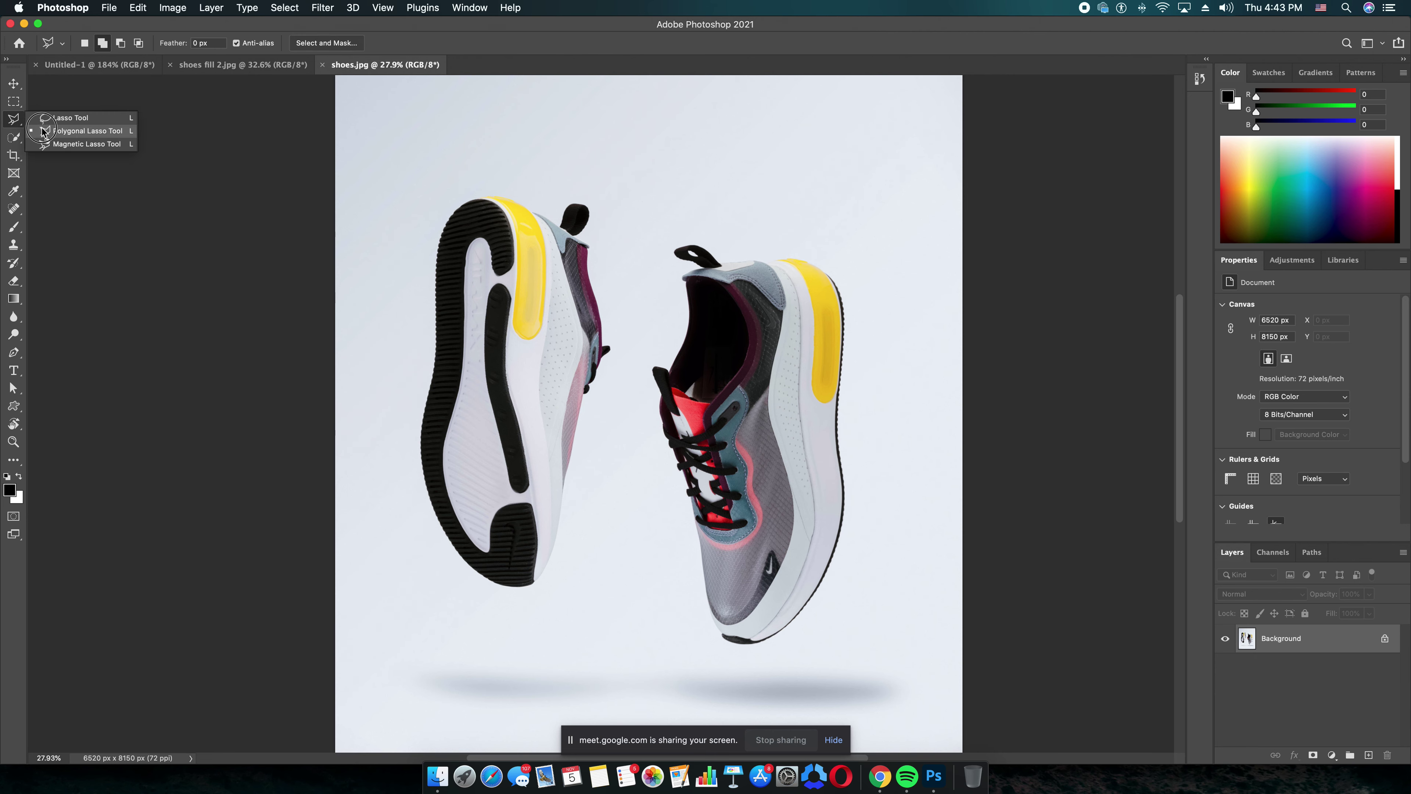
click(83, 130)
click(417, 315)
click(426, 186)
click(507, 176)
click(590, 183)
click(617, 240)
click(613, 283)
Step: Carry the outline under and up the left shoe, closing the selection
click(629, 353)
click(595, 469)
click(554, 598)
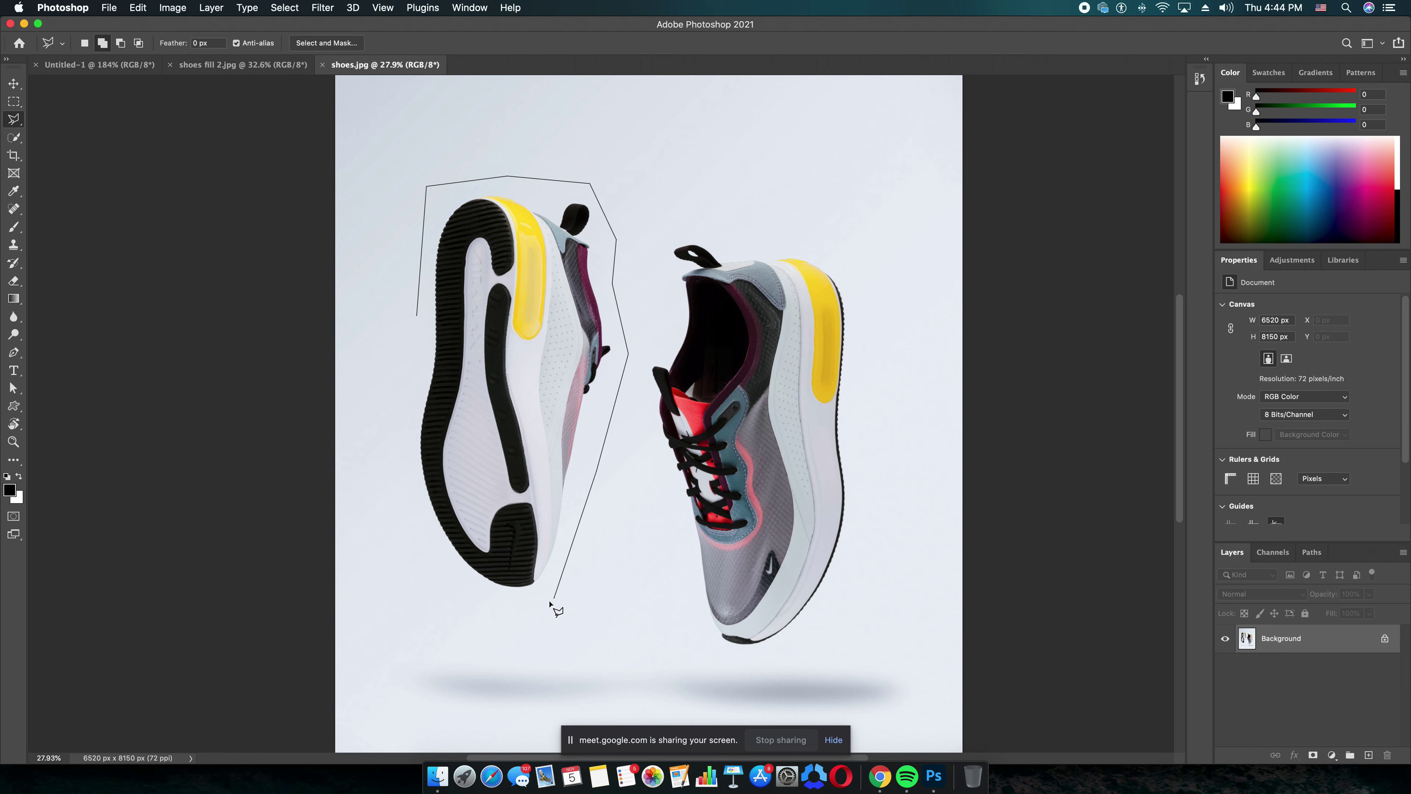
click(470, 608)
click(411, 497)
click(387, 393)
click(415, 351)
click(417, 316)
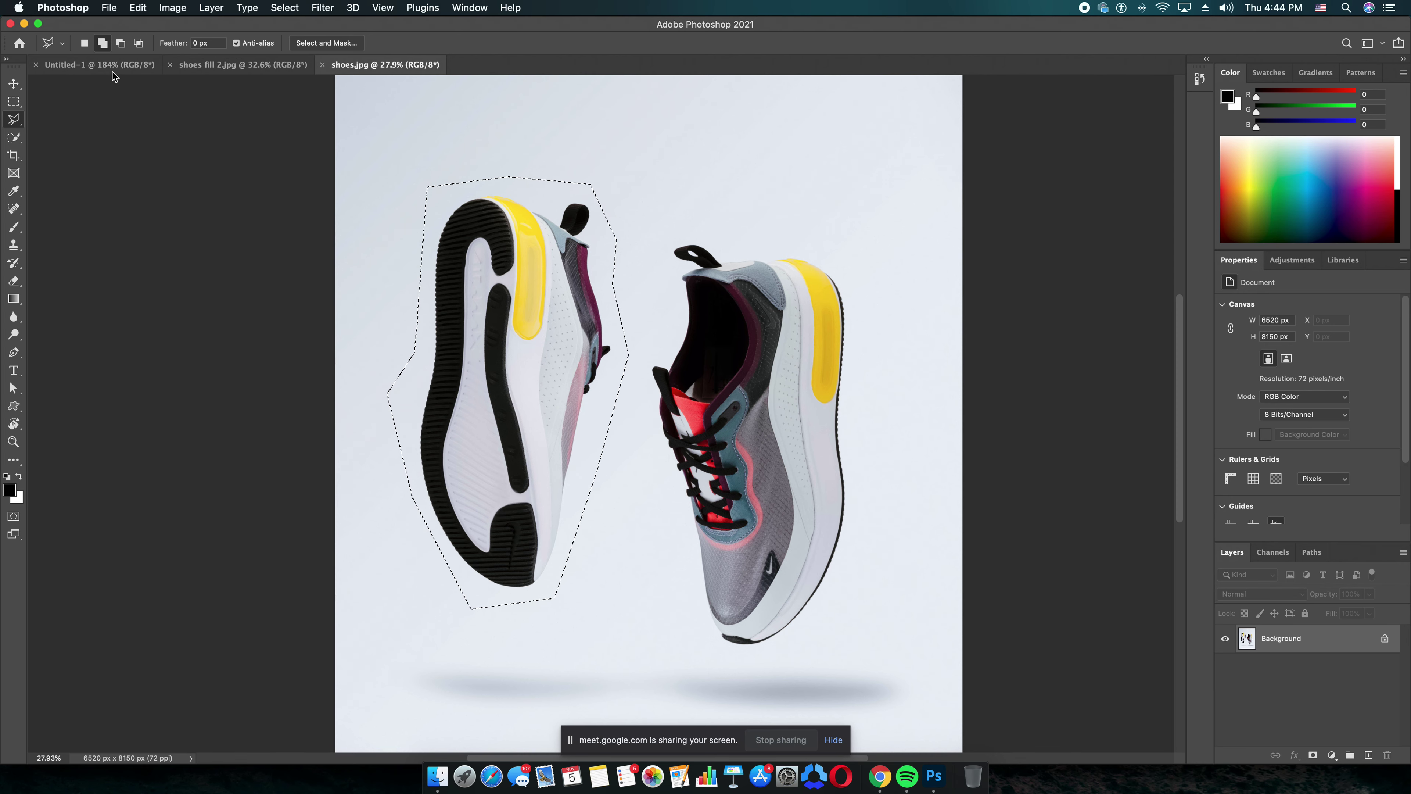
click(110, 8)
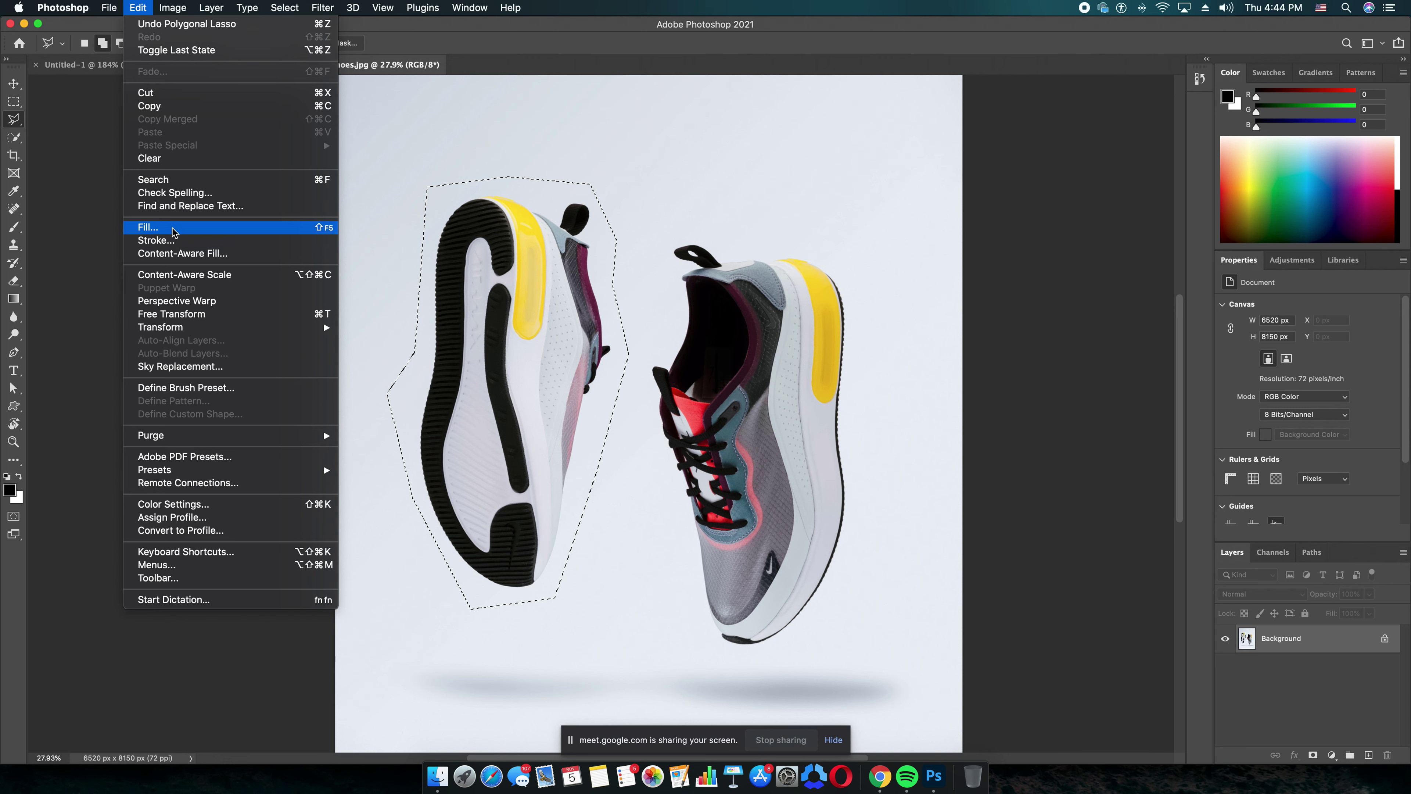
Step: Content-Aware Fill the left shoe selection, then deselect
click(158, 228)
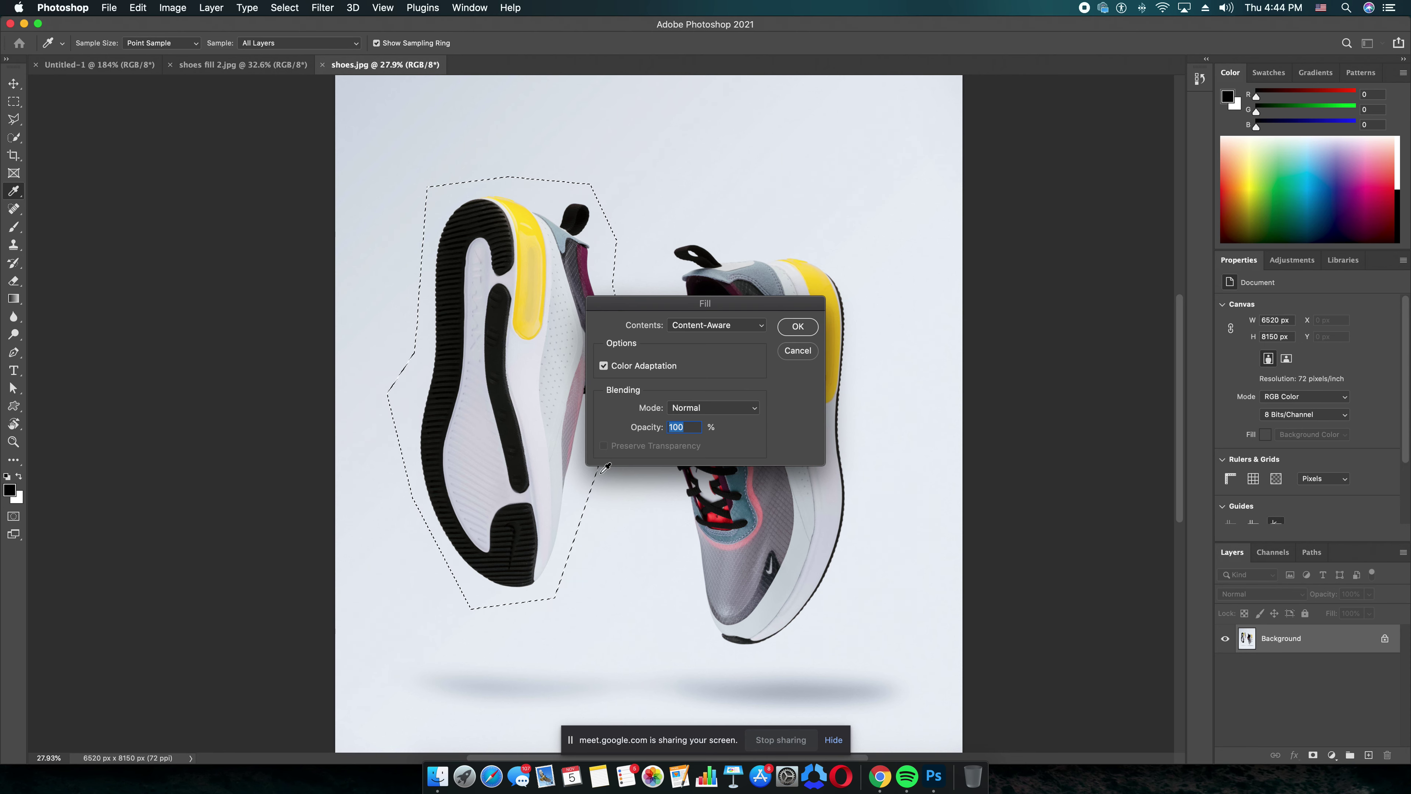
click(795, 330)
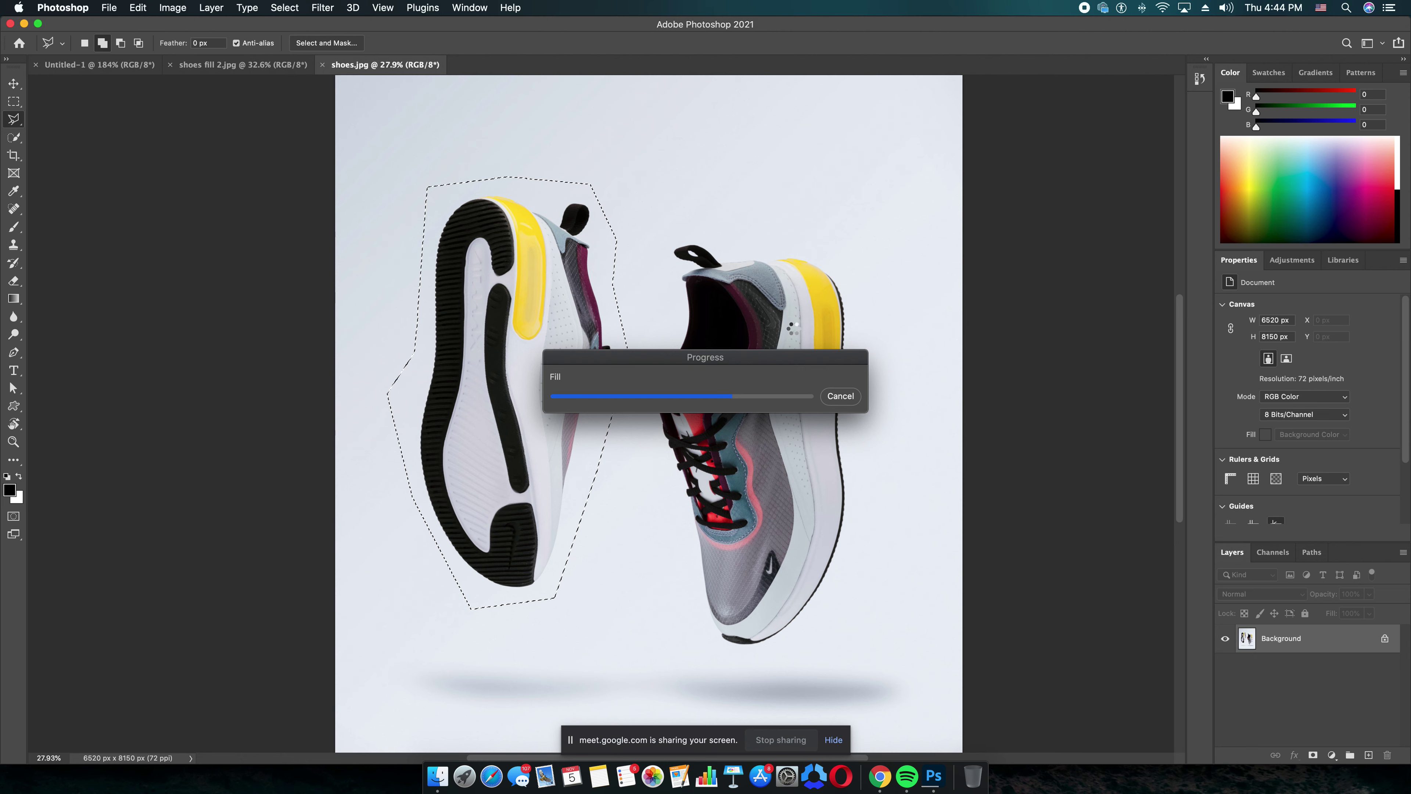
key(super+d)
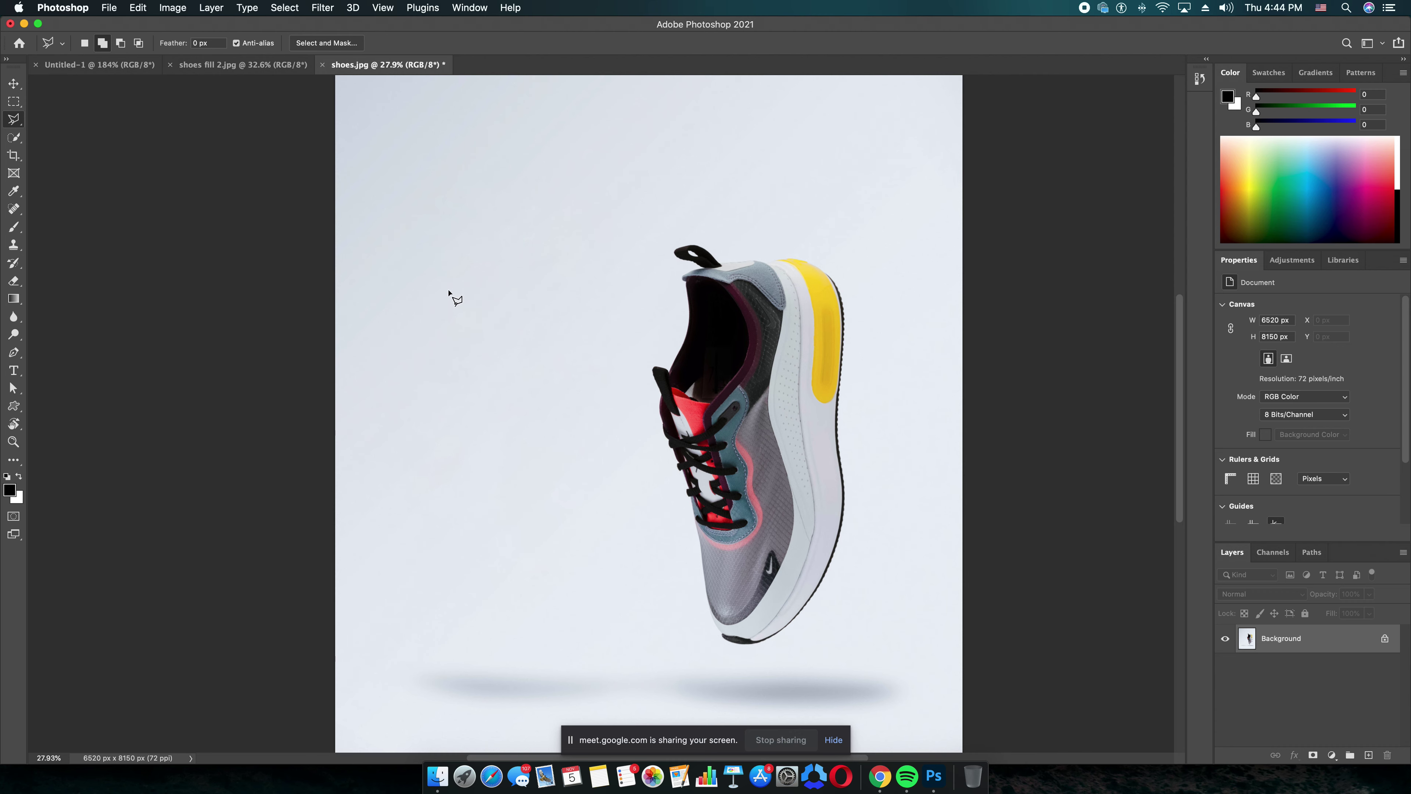
Step: Enclose the left shoe's leftover shadow in a closed polygonal selection
scroll(435, 341, up, 3)
scroll(526, 309, up, 2)
scroll(526, 309, down, 4)
scroll(501, 322, down, 2)
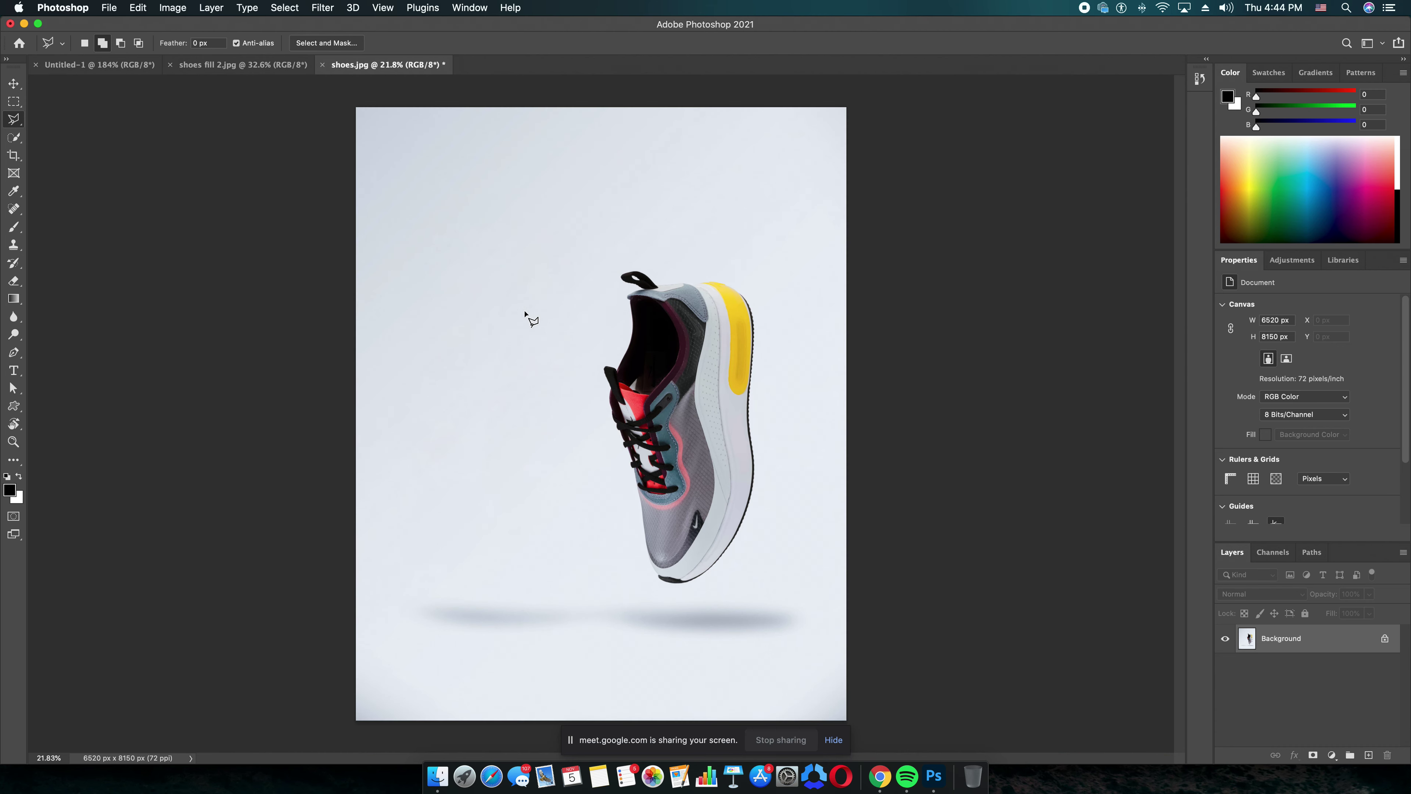
scroll(490, 328, up, 1)
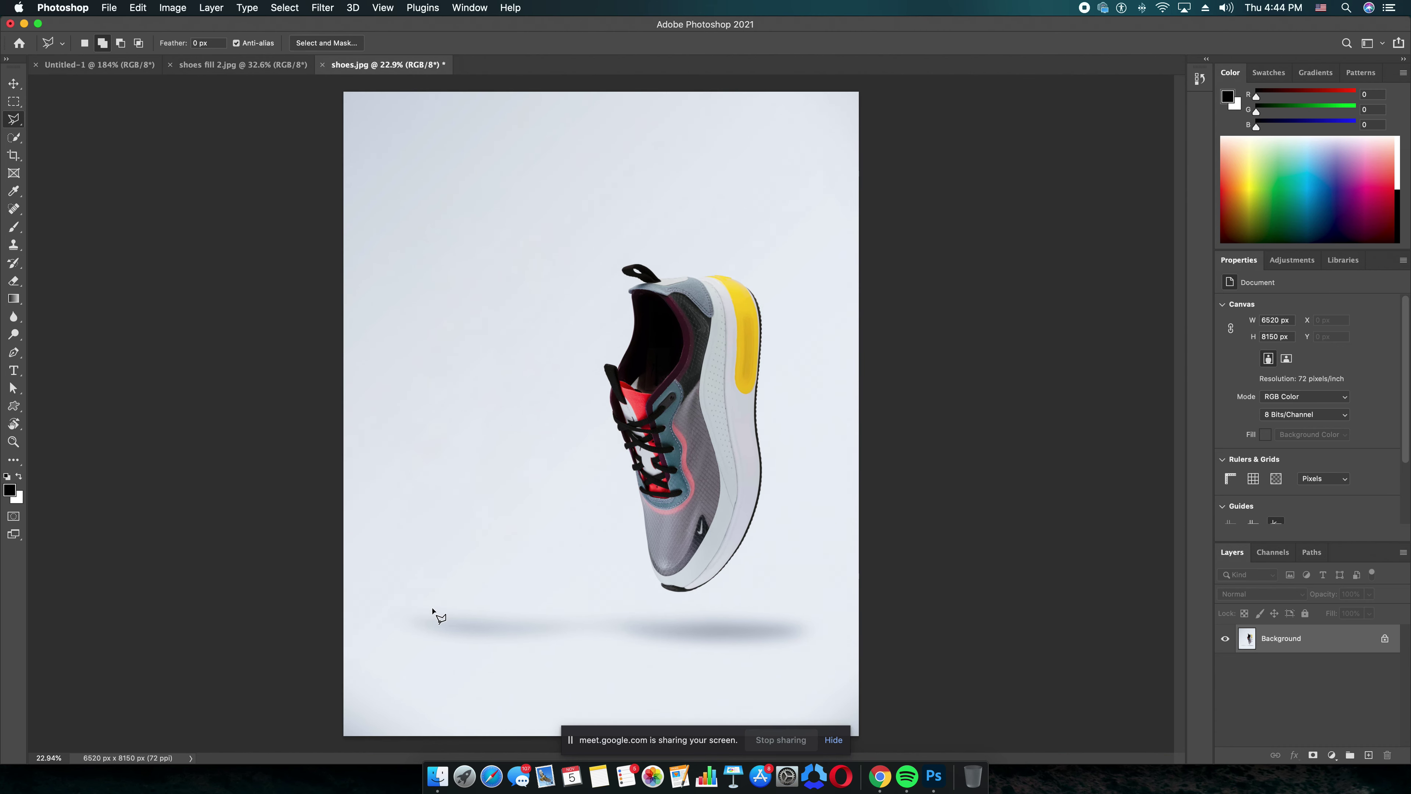
scroll(433, 609, up, 1)
click(478, 594)
click(392, 605)
click(388, 647)
click(471, 657)
click(553, 665)
click(594, 639)
click(596, 587)
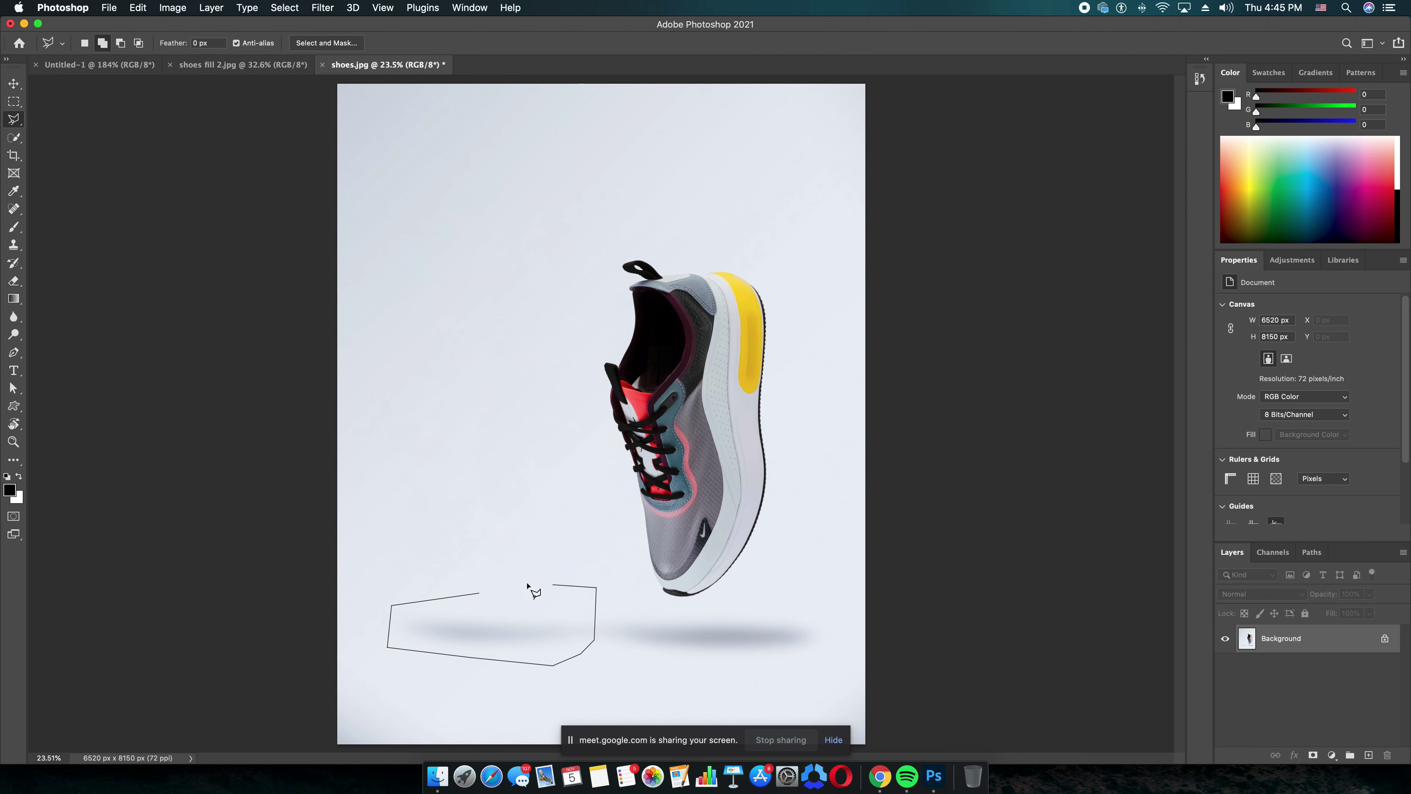
click(479, 591)
Step: Content-Aware Fill the shadow selection, deselect, and zoom out to the whole image
click(138, 7)
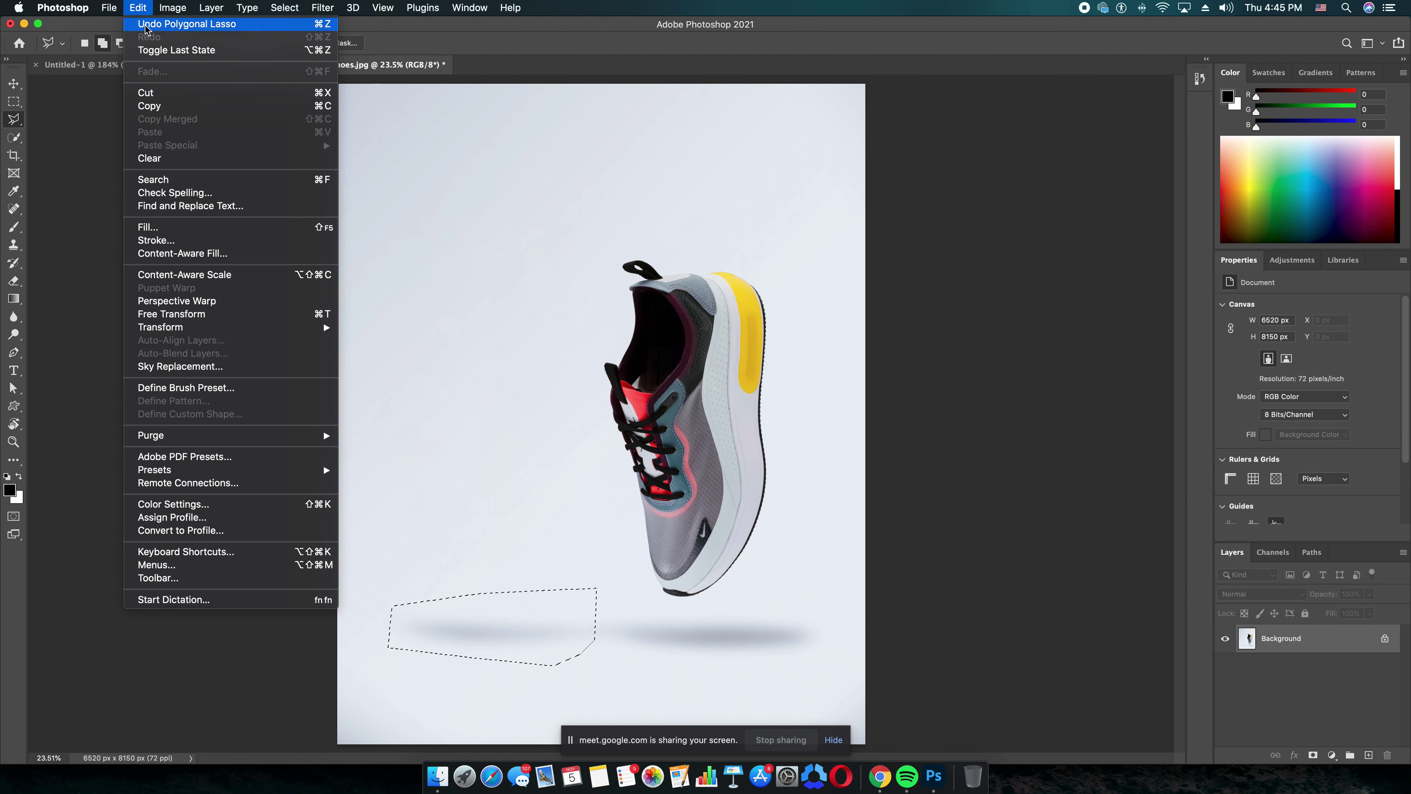
click(192, 227)
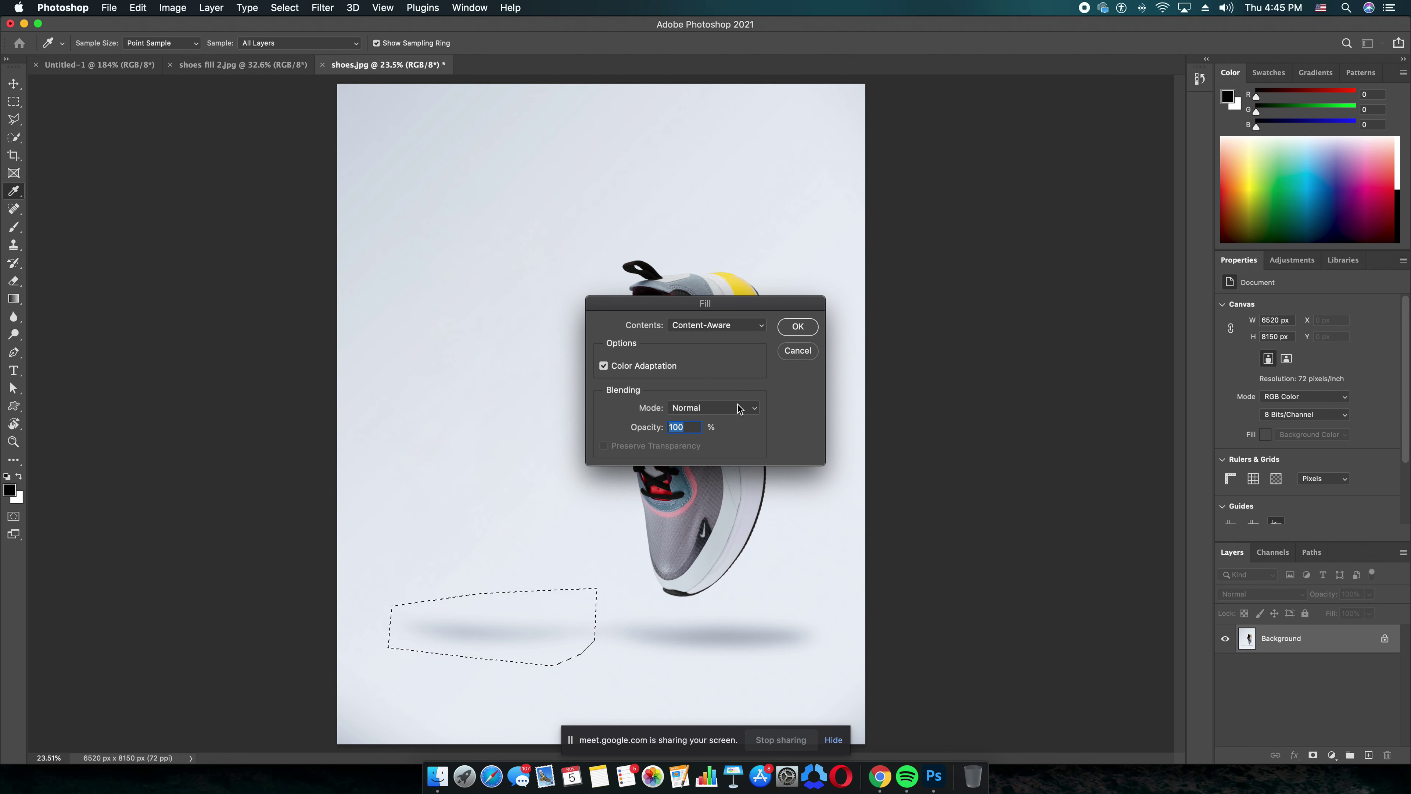
click(794, 328)
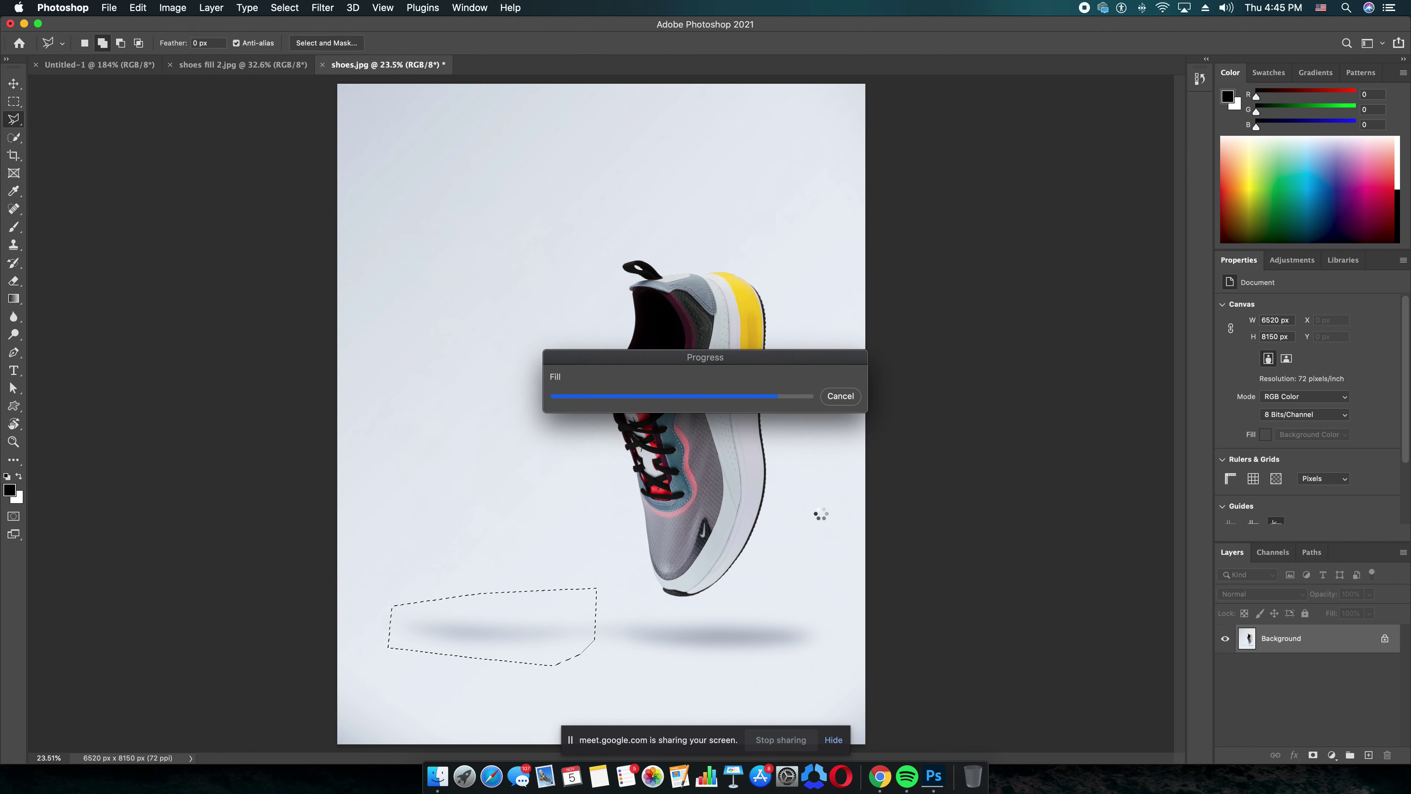
key(super+d)
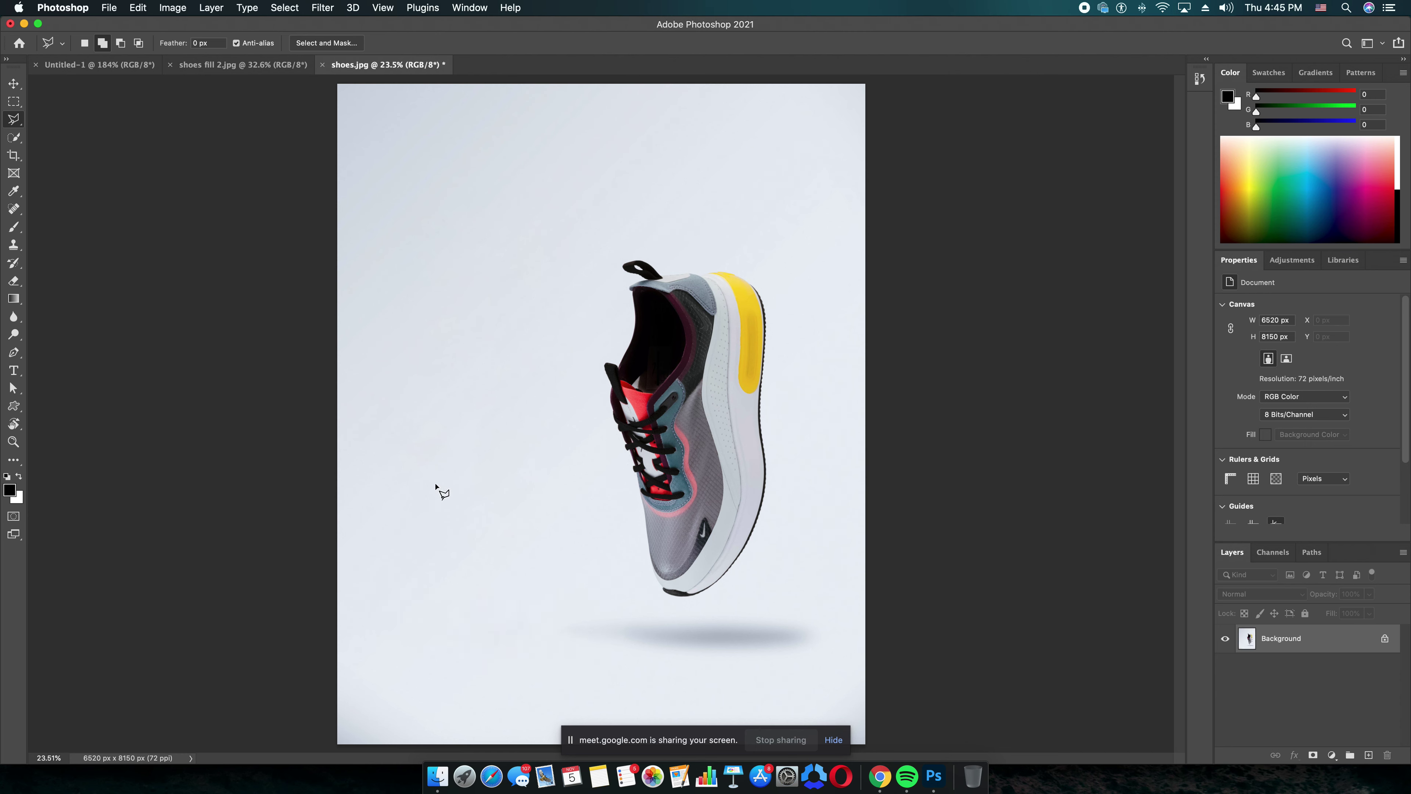
key(super+minus)
click(13, 84)
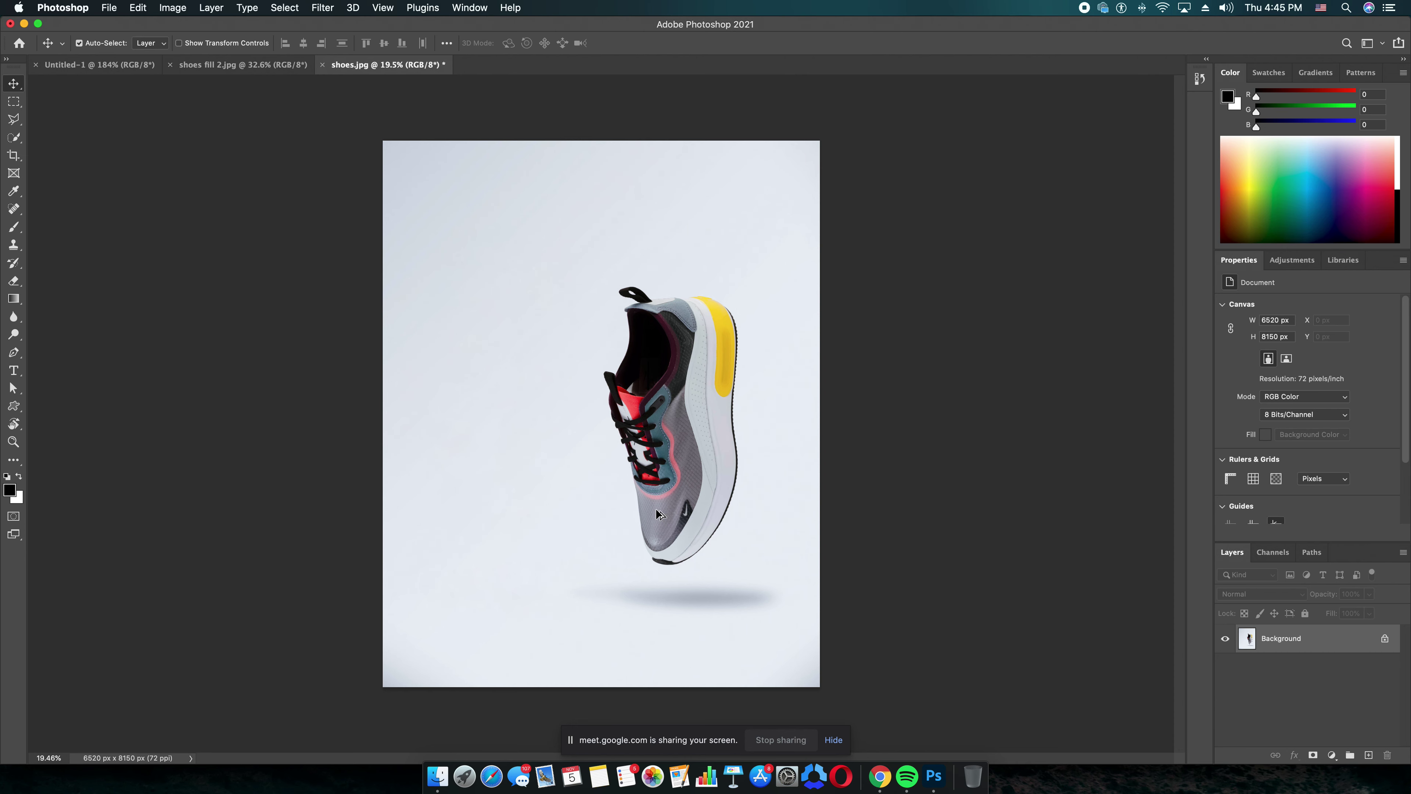
Step: Convert the Background into Layer 0 and drag it left, exposing a transparent right strip
scroll(656, 512, up, 3)
scroll(656, 511, down, 4)
scroll(656, 512, up, 1)
scroll(656, 514, up, 1)
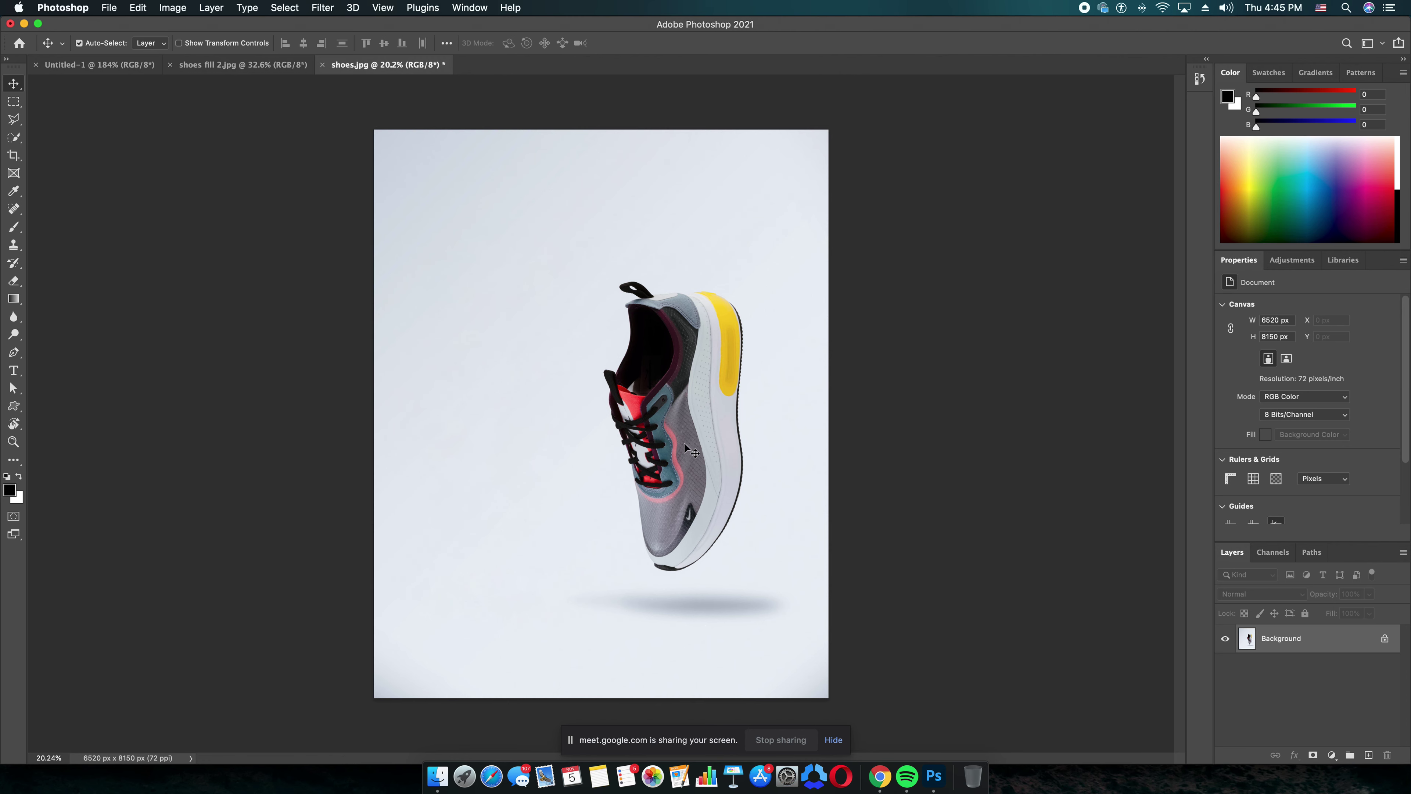
scroll(685, 444, down, 5)
drag(669, 453, 598, 447)
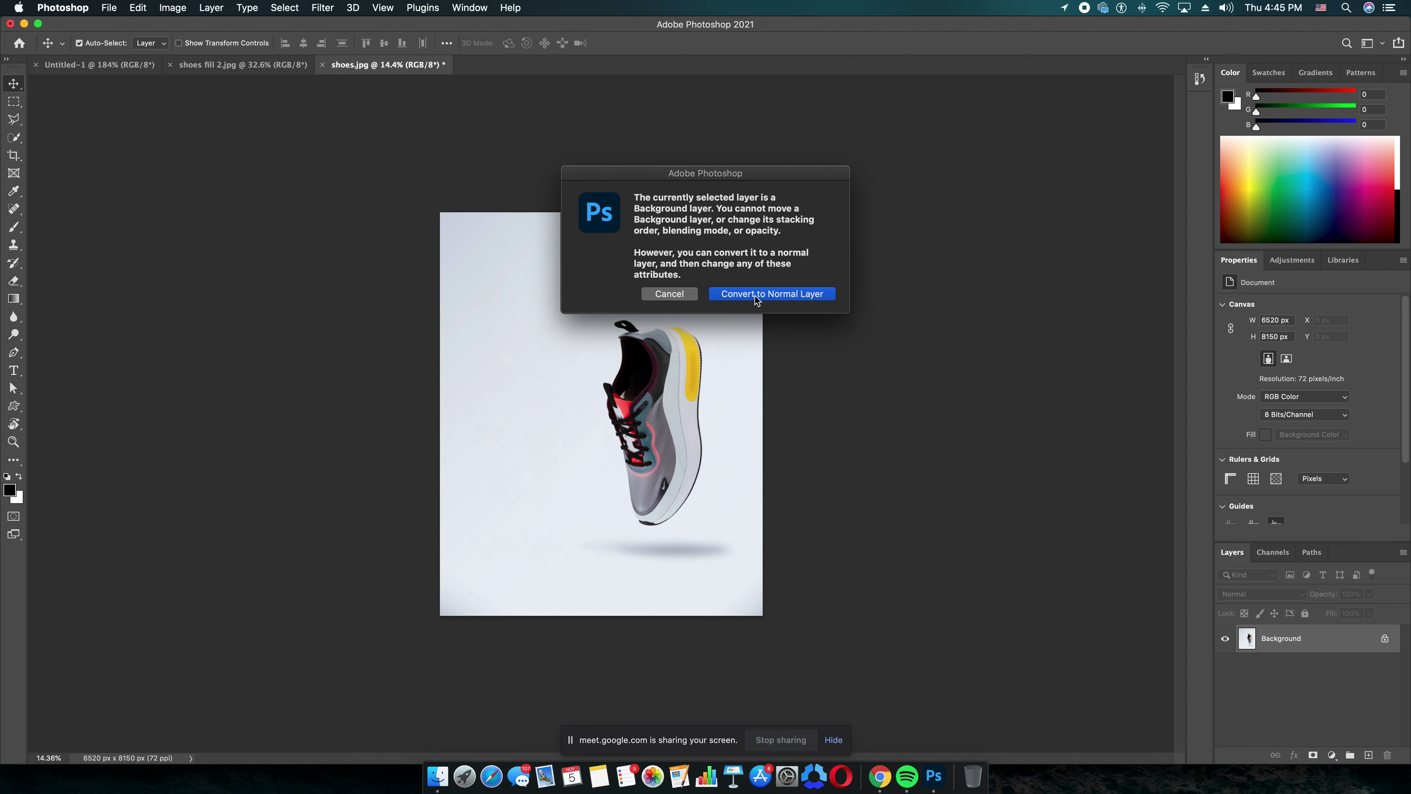
click(755, 294)
drag(612, 439, 634, 429)
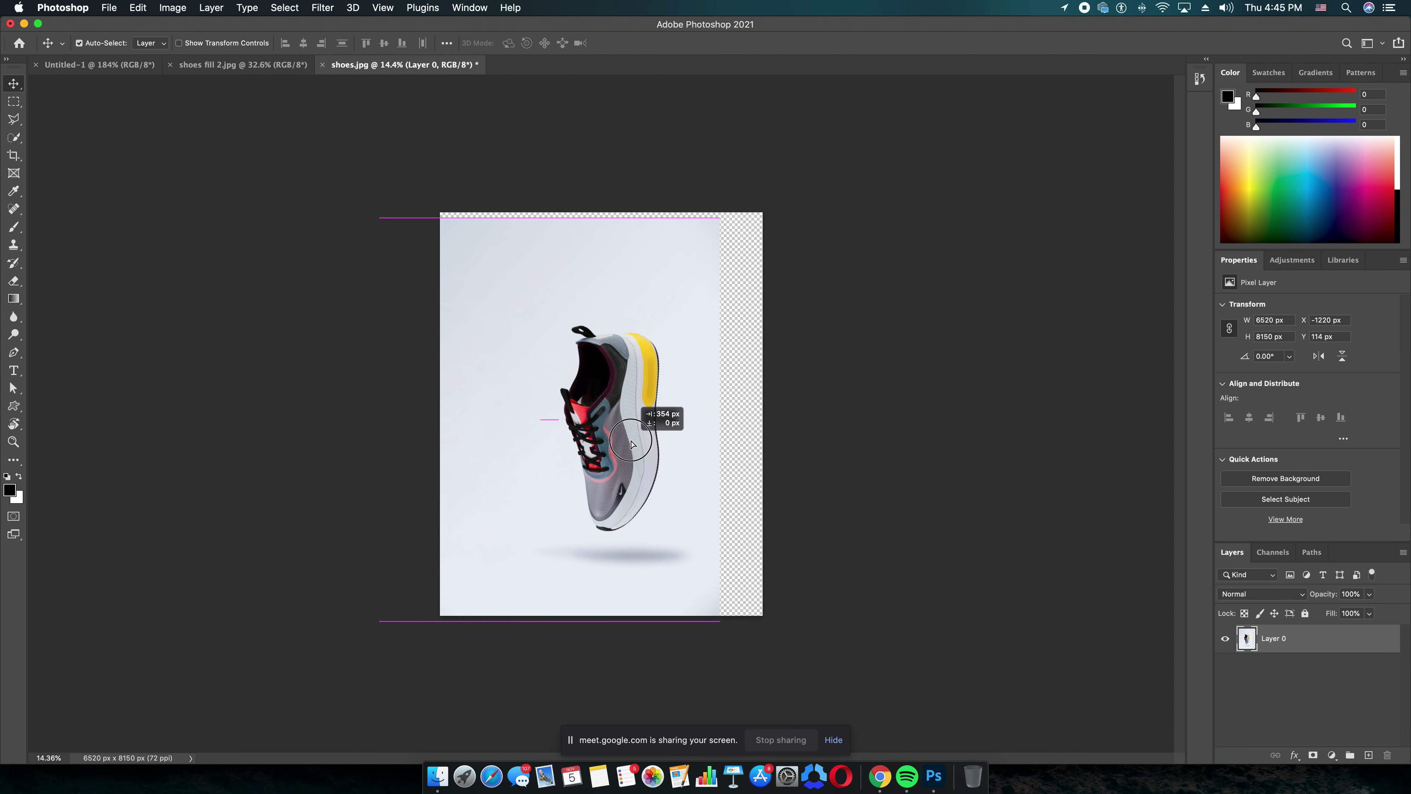
drag(634, 431, 610, 434)
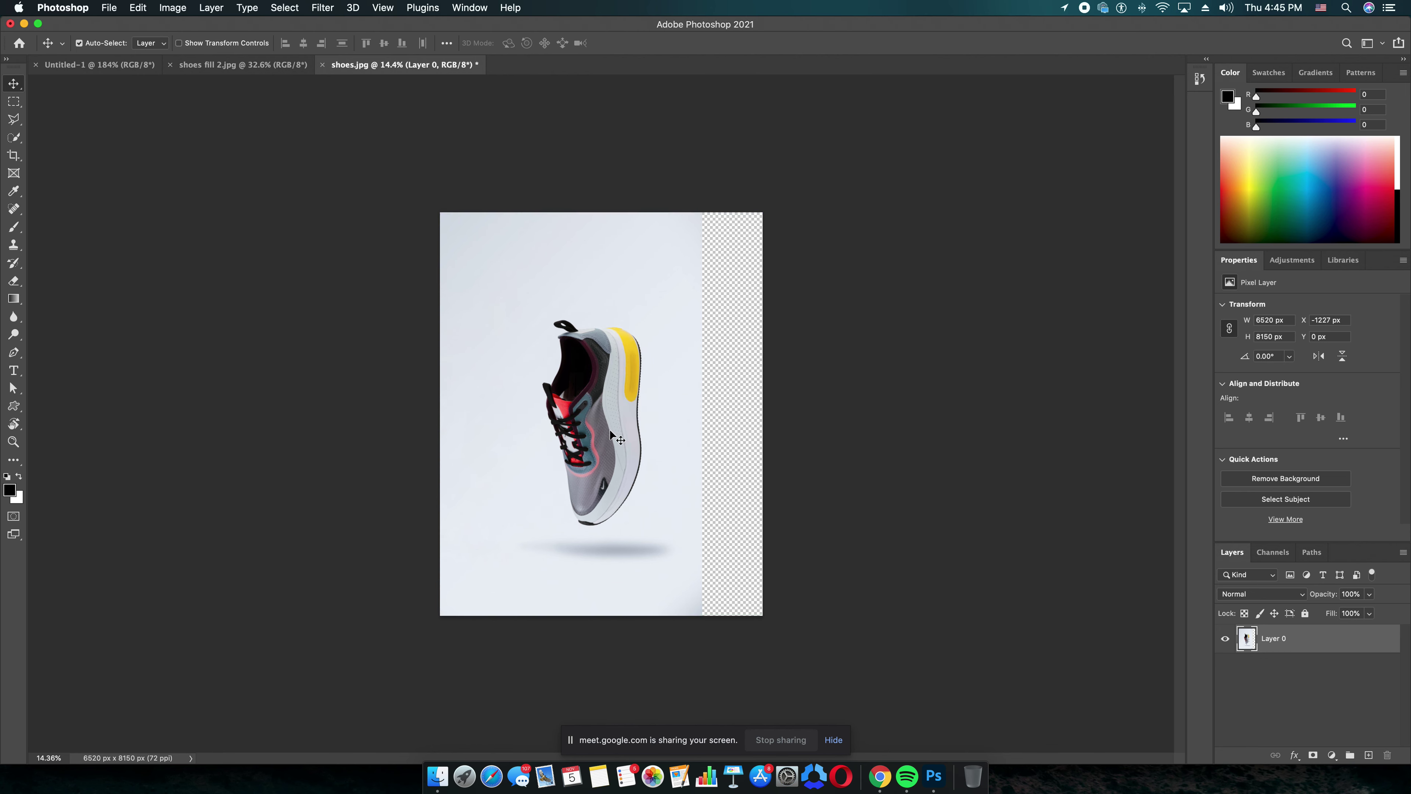
scroll(744, 457, up, 5)
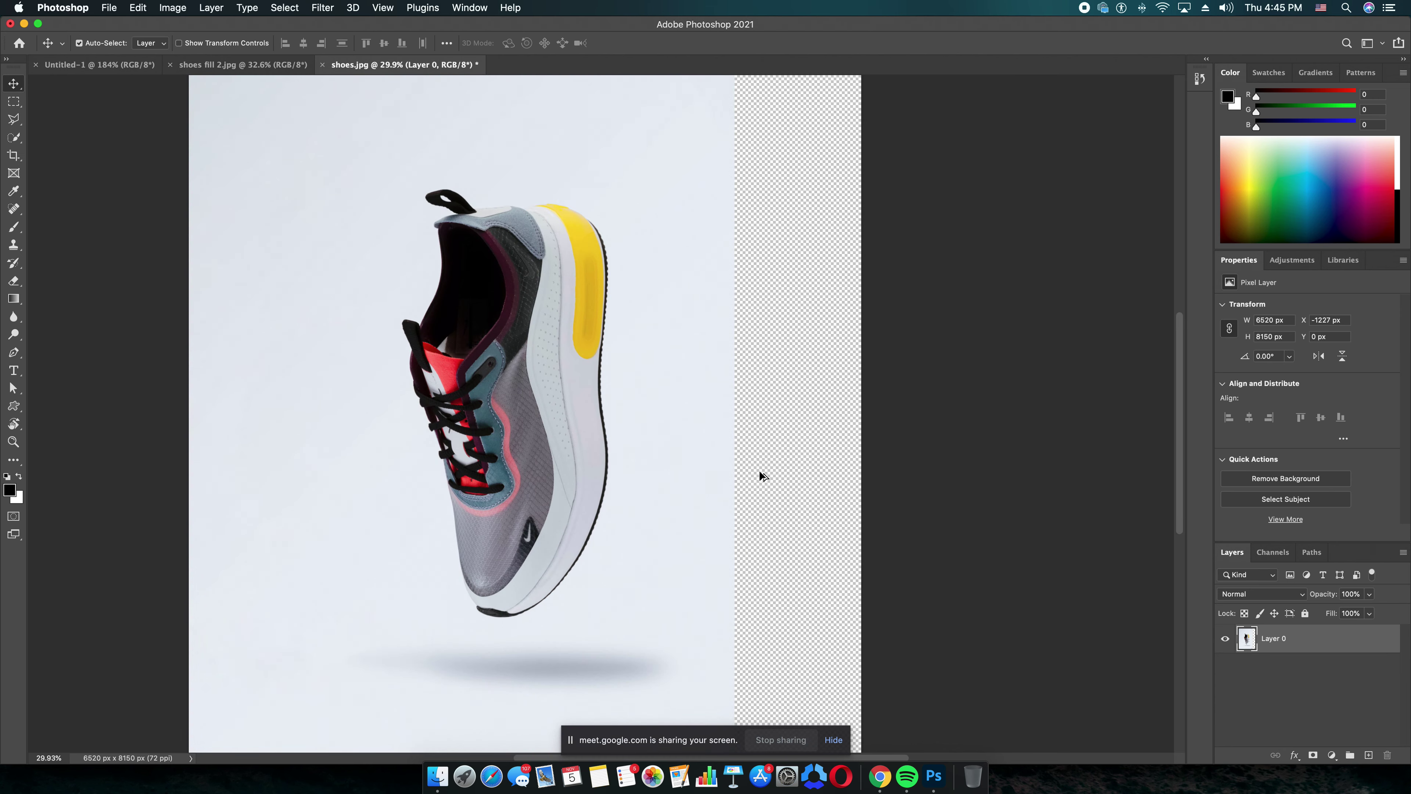
scroll(760, 477, down, 5)
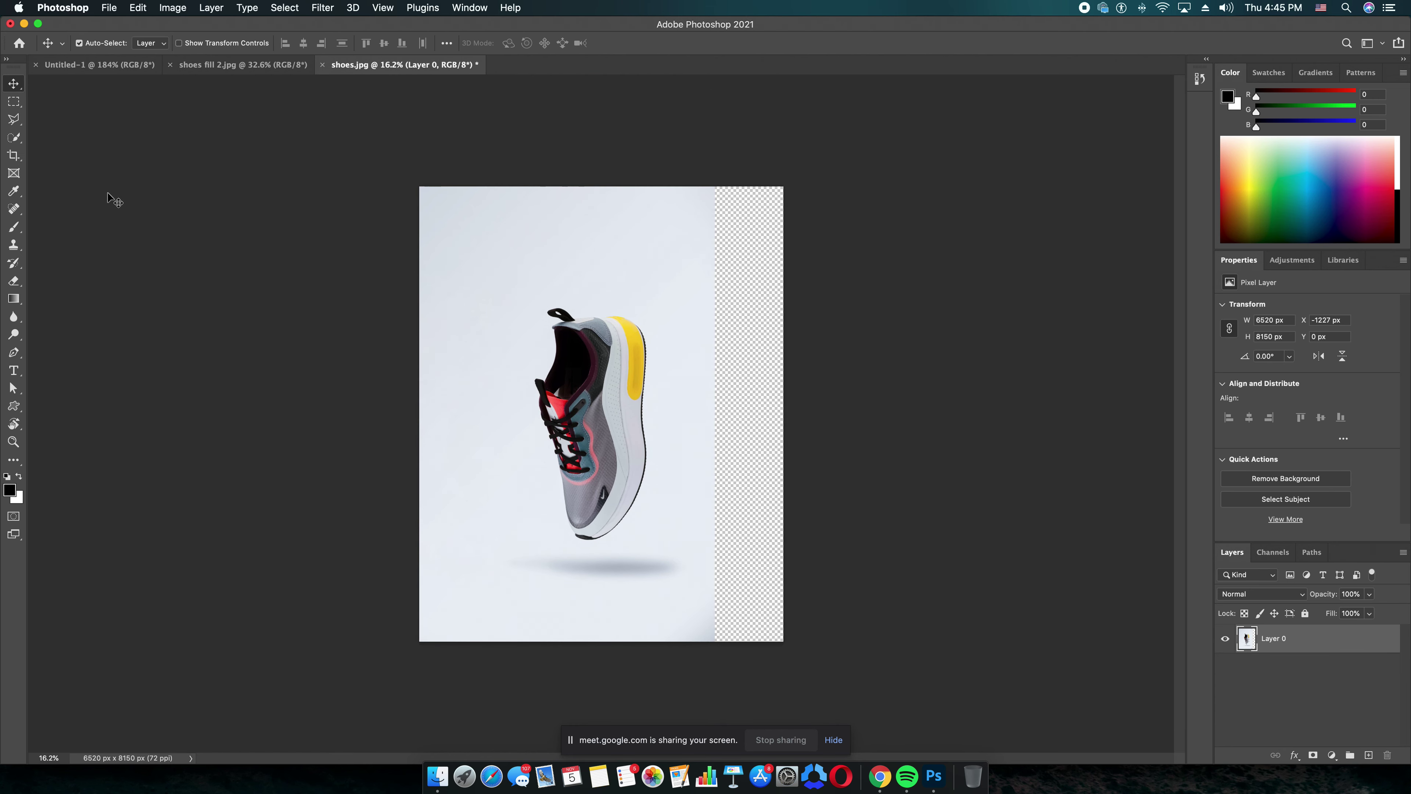
Step: Select the transparent right strip with a three-corner Polygonal Lasso selection
click(14, 103)
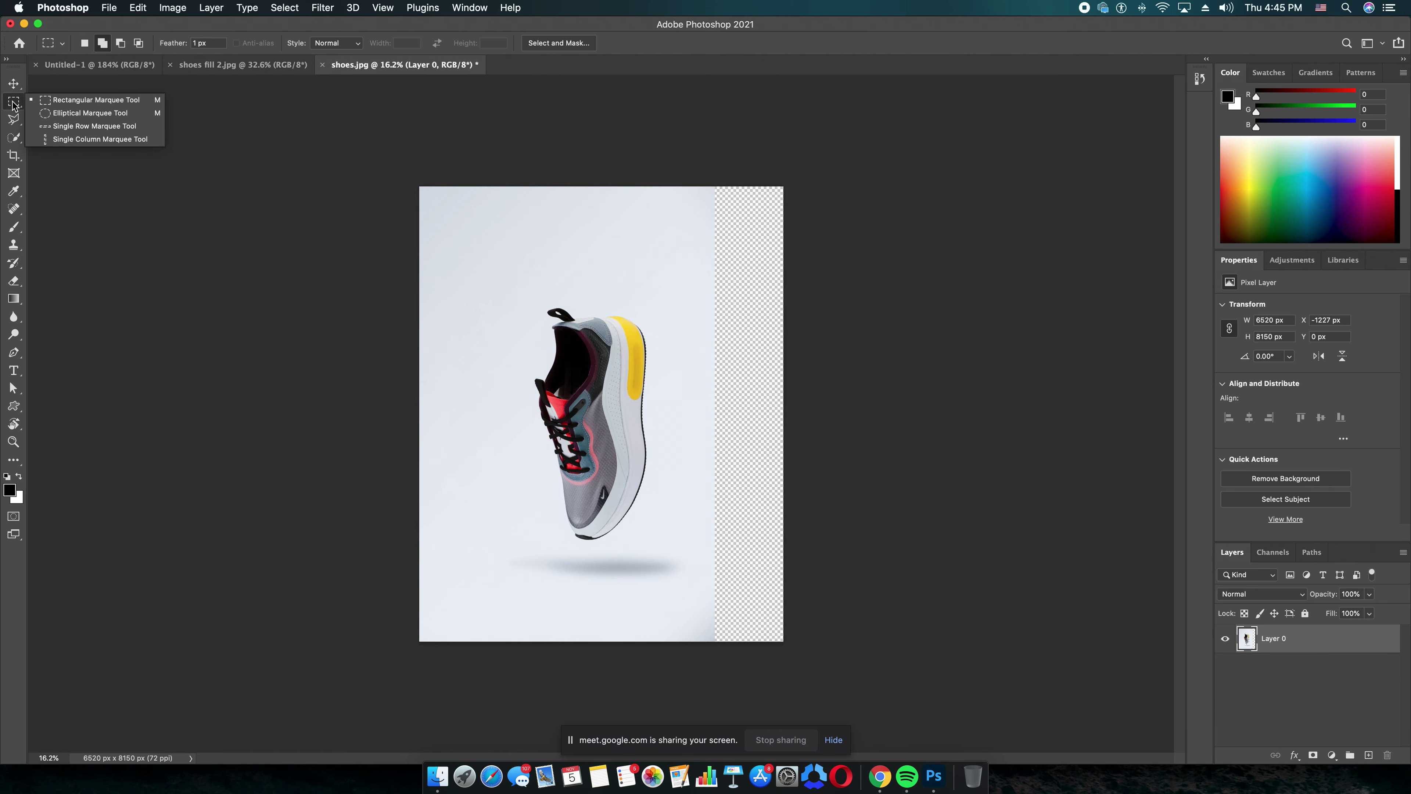
click(14, 121)
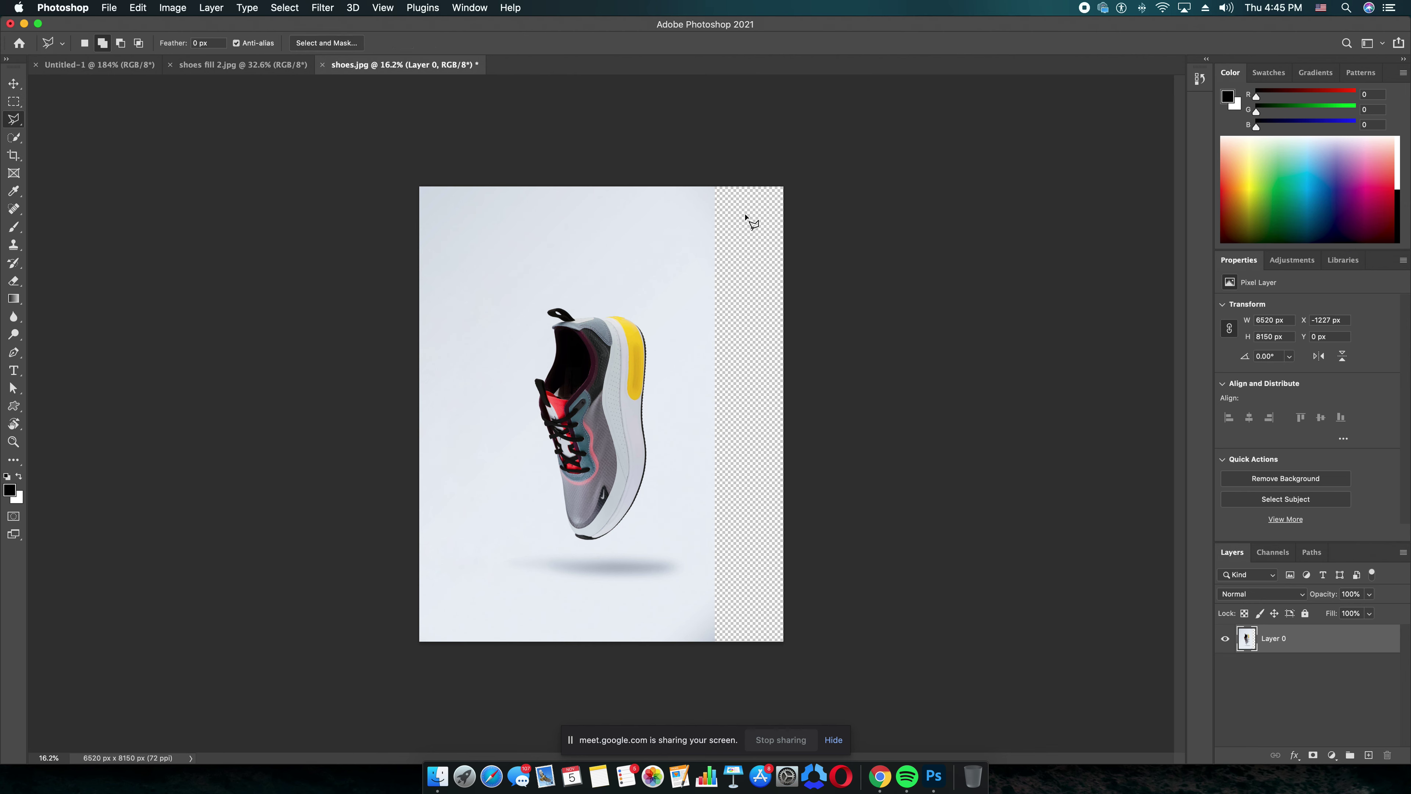
click(701, 188)
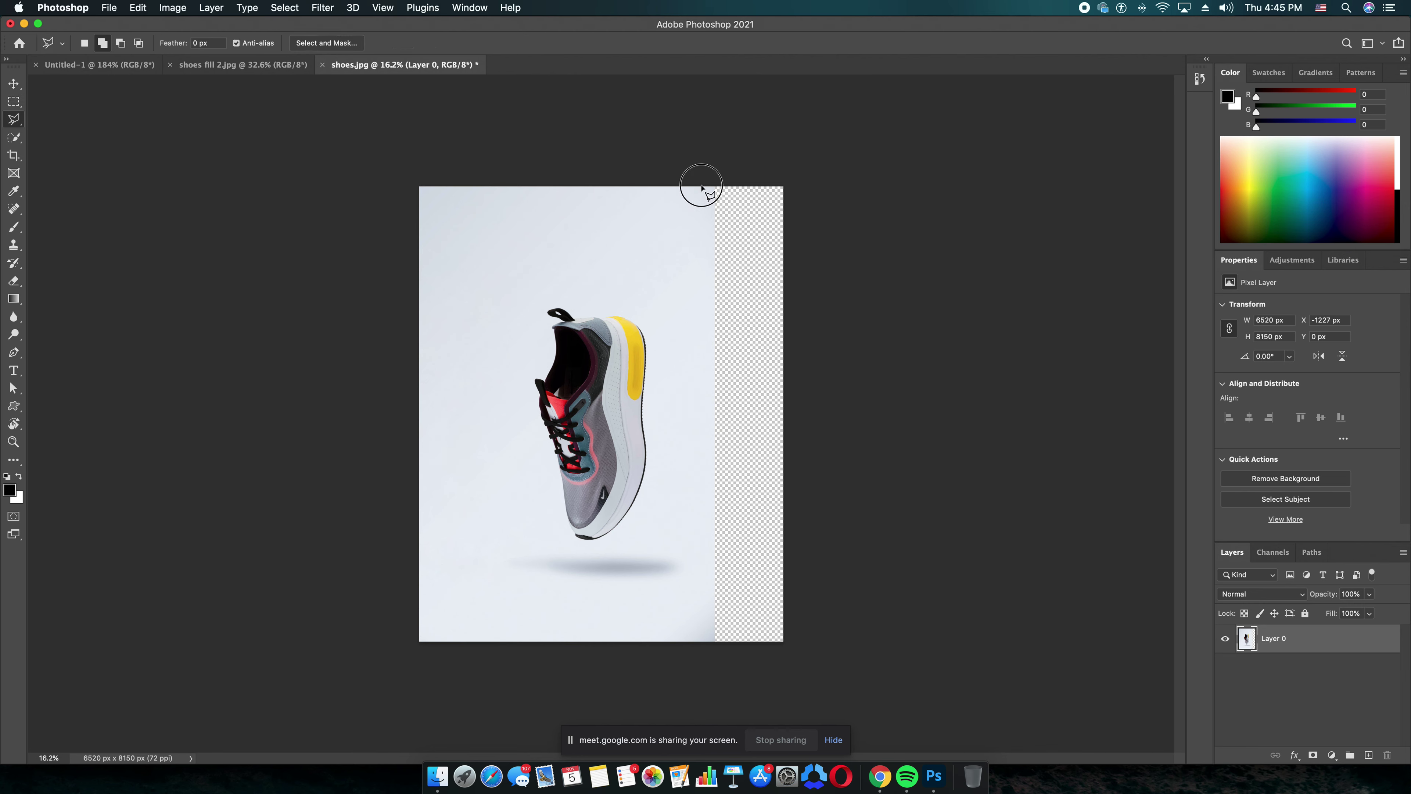
click(702, 642)
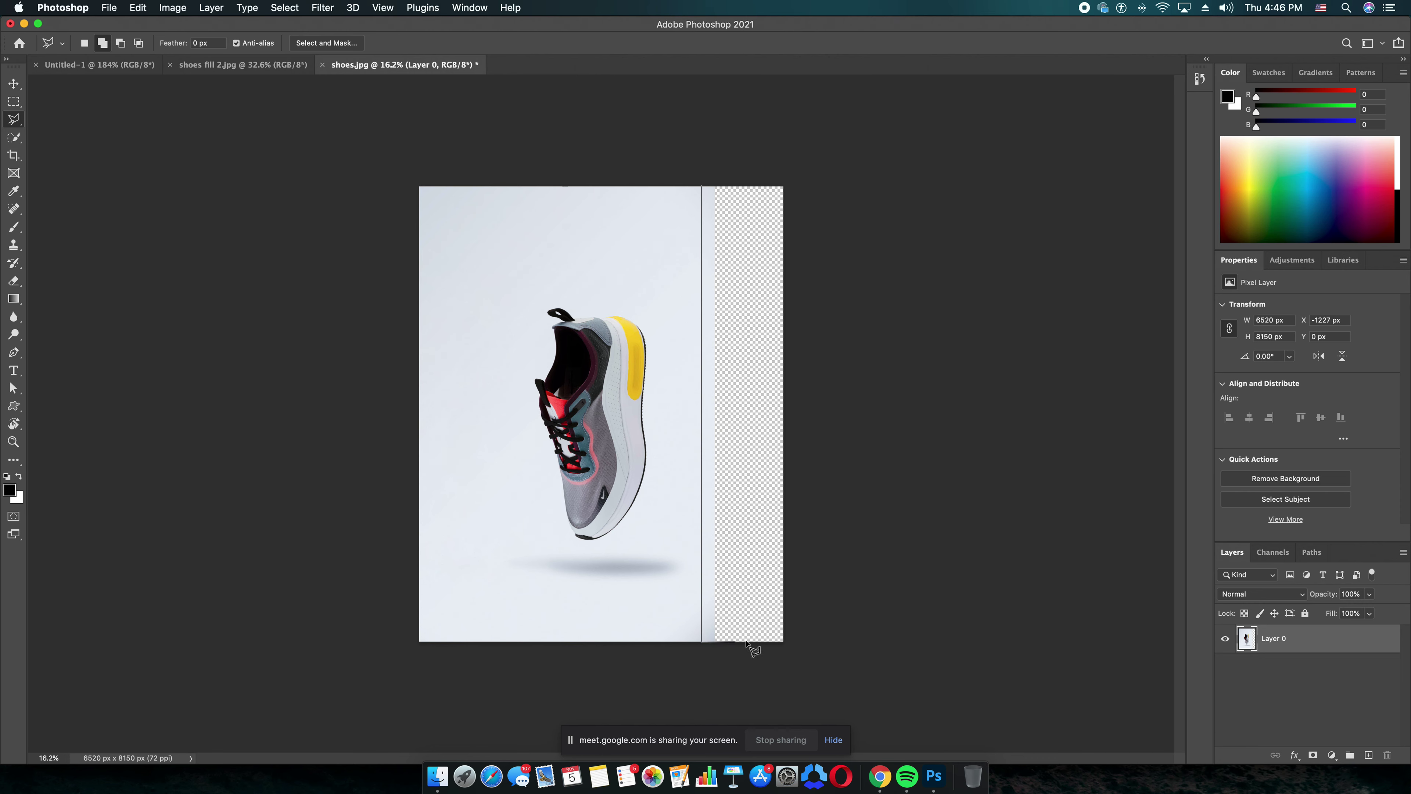
click(788, 642)
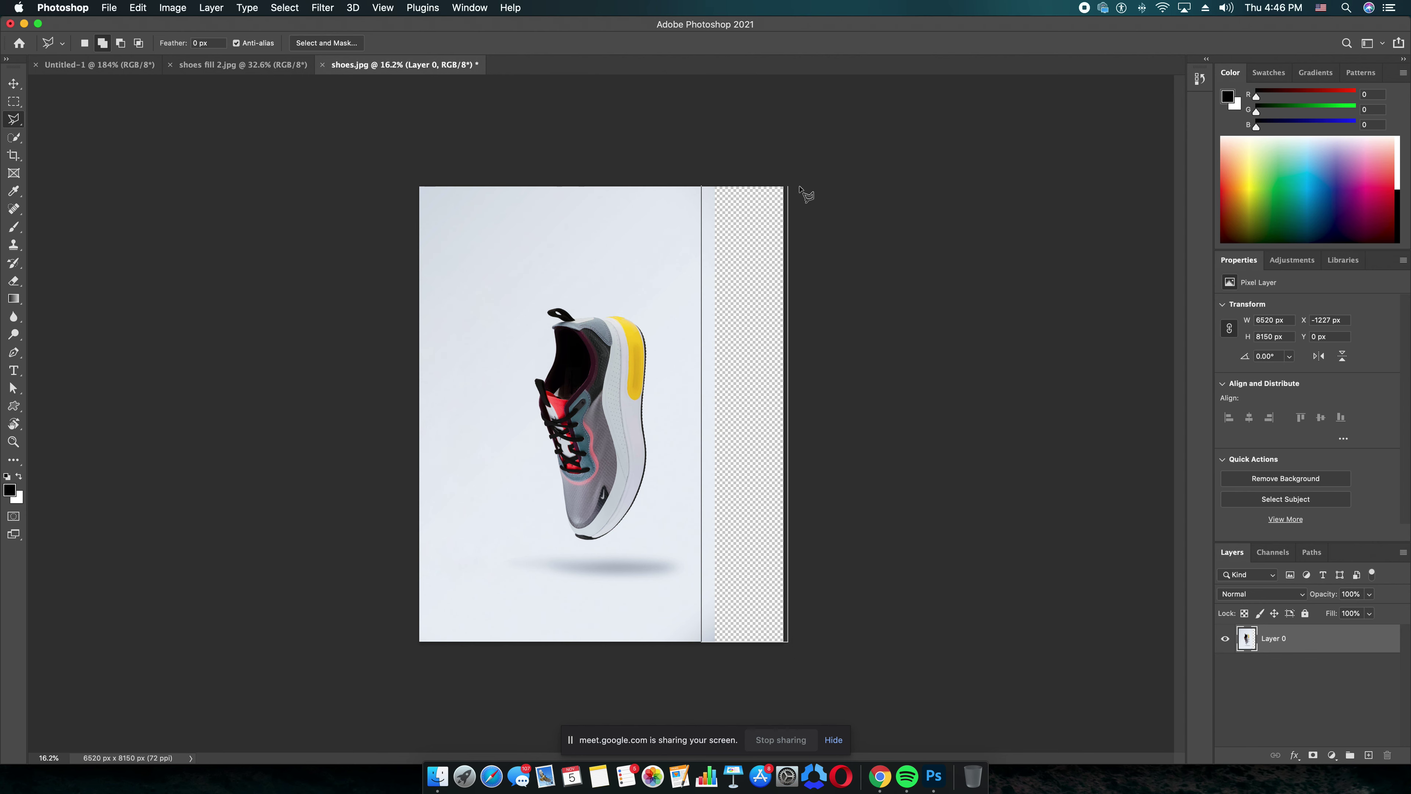
click(703, 188)
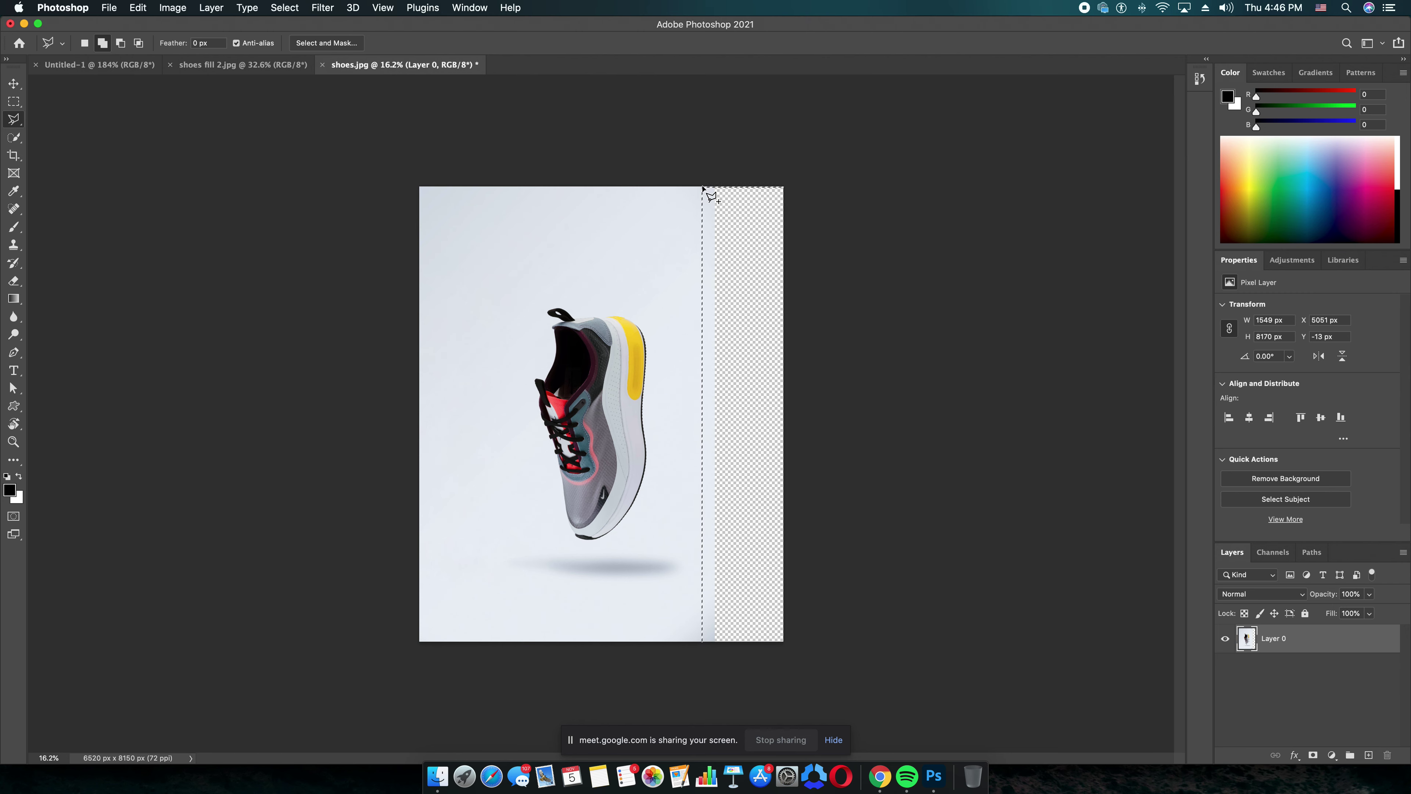
Step: Content-Aware Fill the strip with matching backdrop, then deselect
click(135, 12)
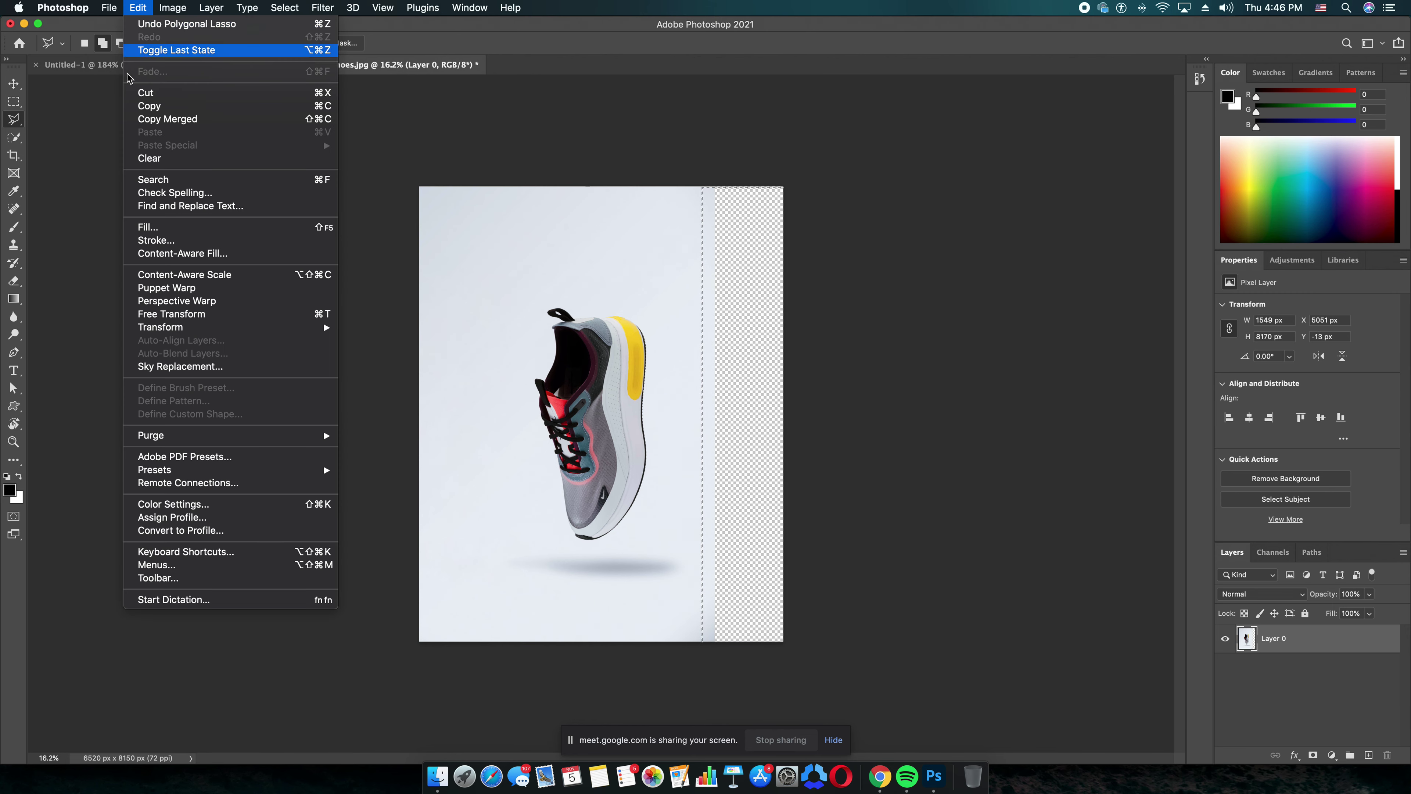
click(159, 226)
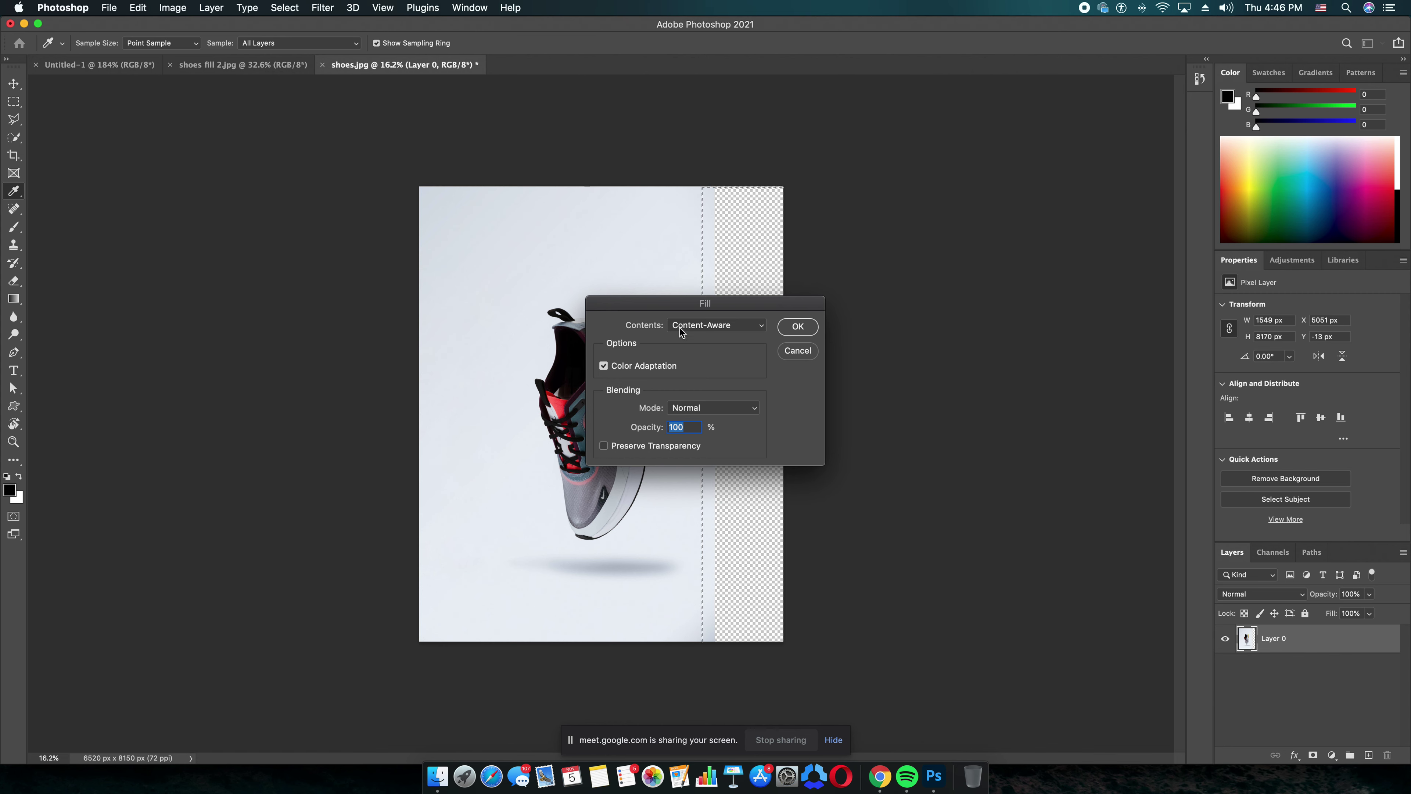
click(806, 328)
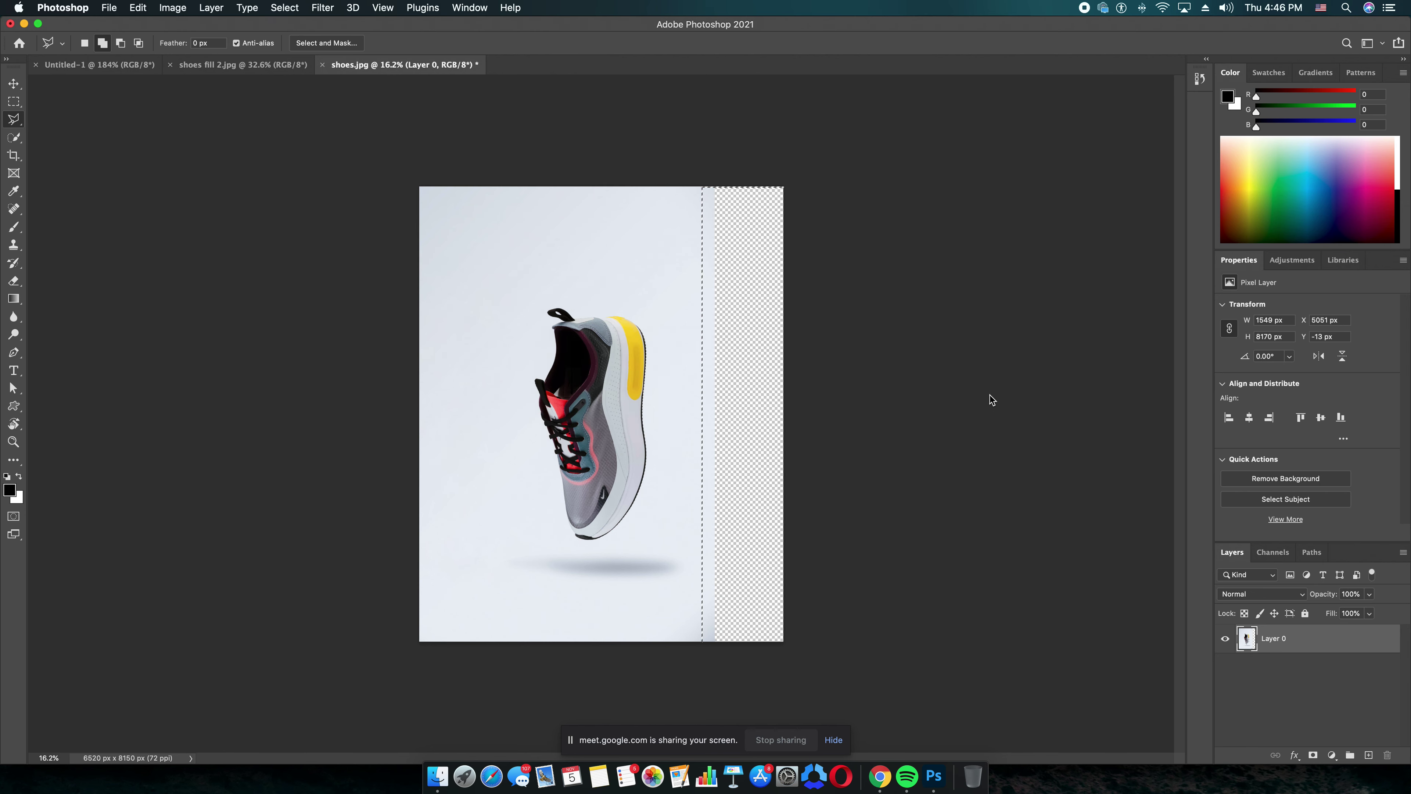
key(super+d)
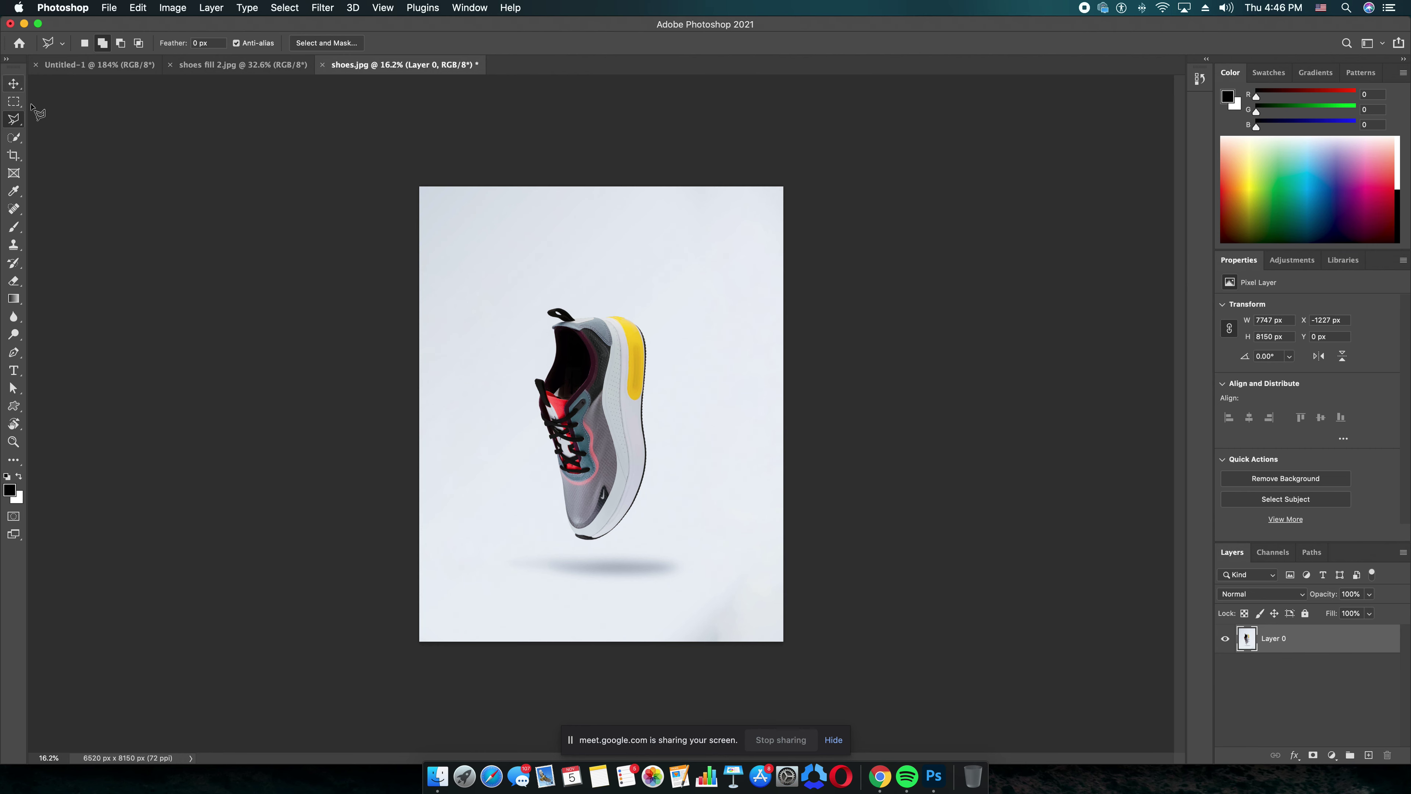
scroll(590, 433, up, 3)
scroll(590, 433, down, 1)
scroll(589, 433, down, 1)
scroll(589, 432, down, 1)
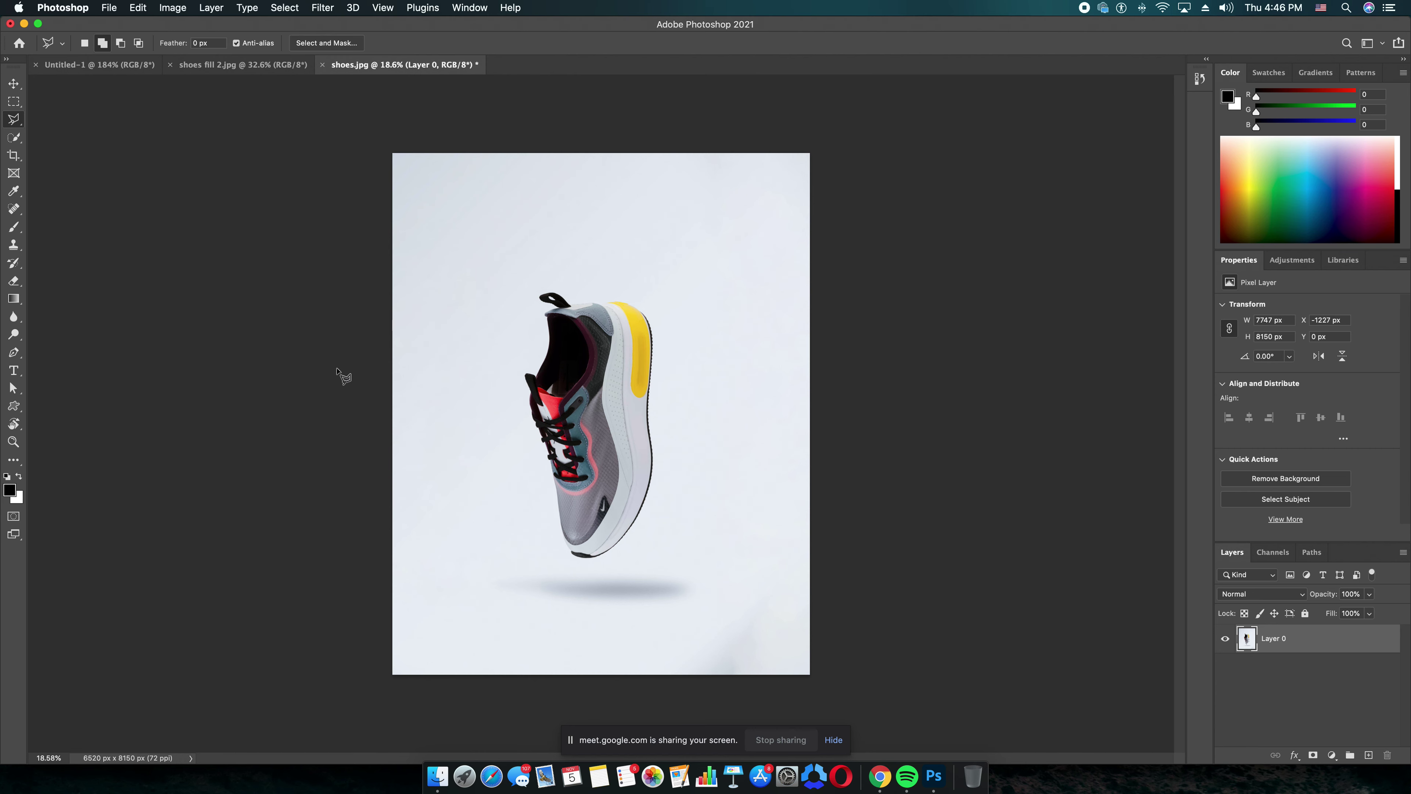
click(226, 68)
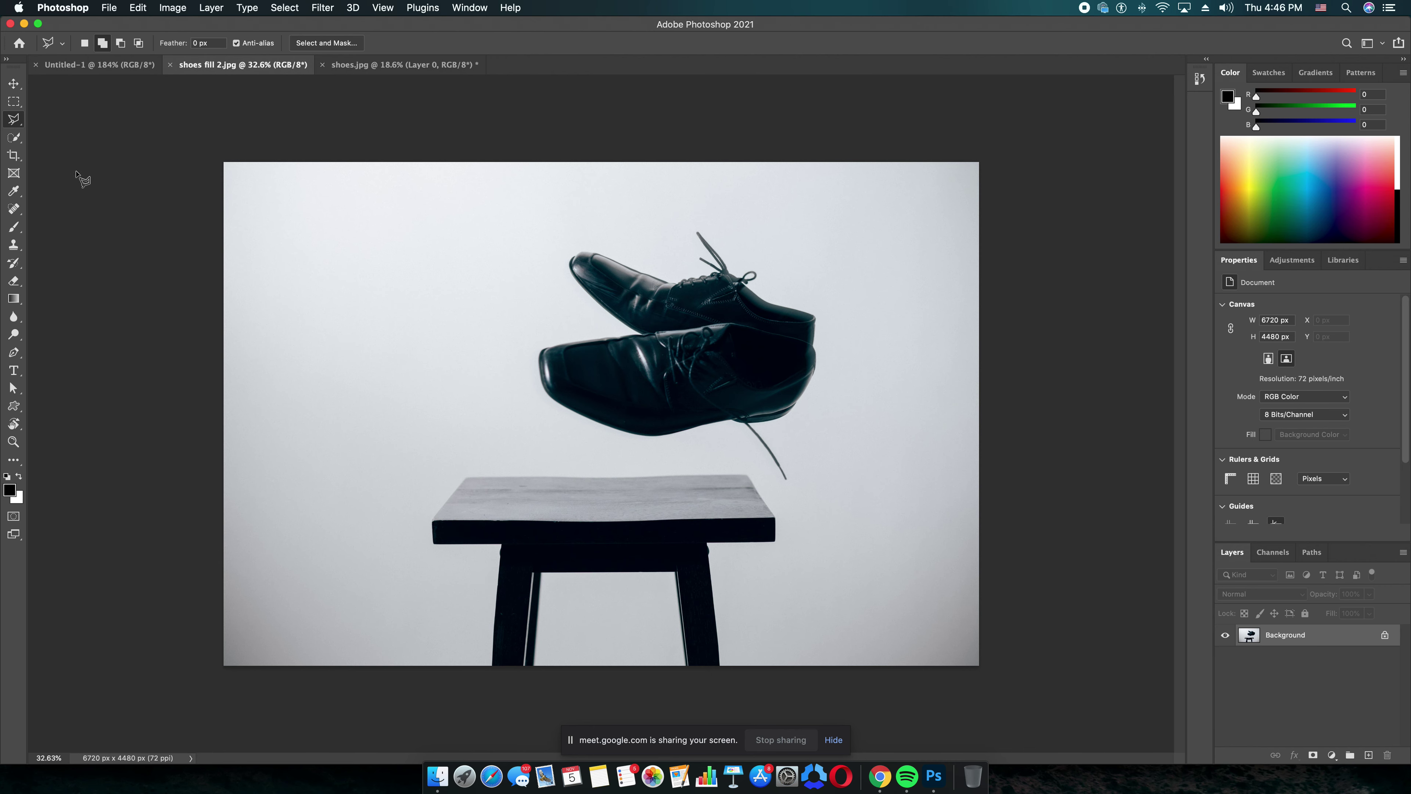
Step: Pick the freehand Lasso Tool from the lasso flyout on shoes fill 2.jpg
click(19, 120)
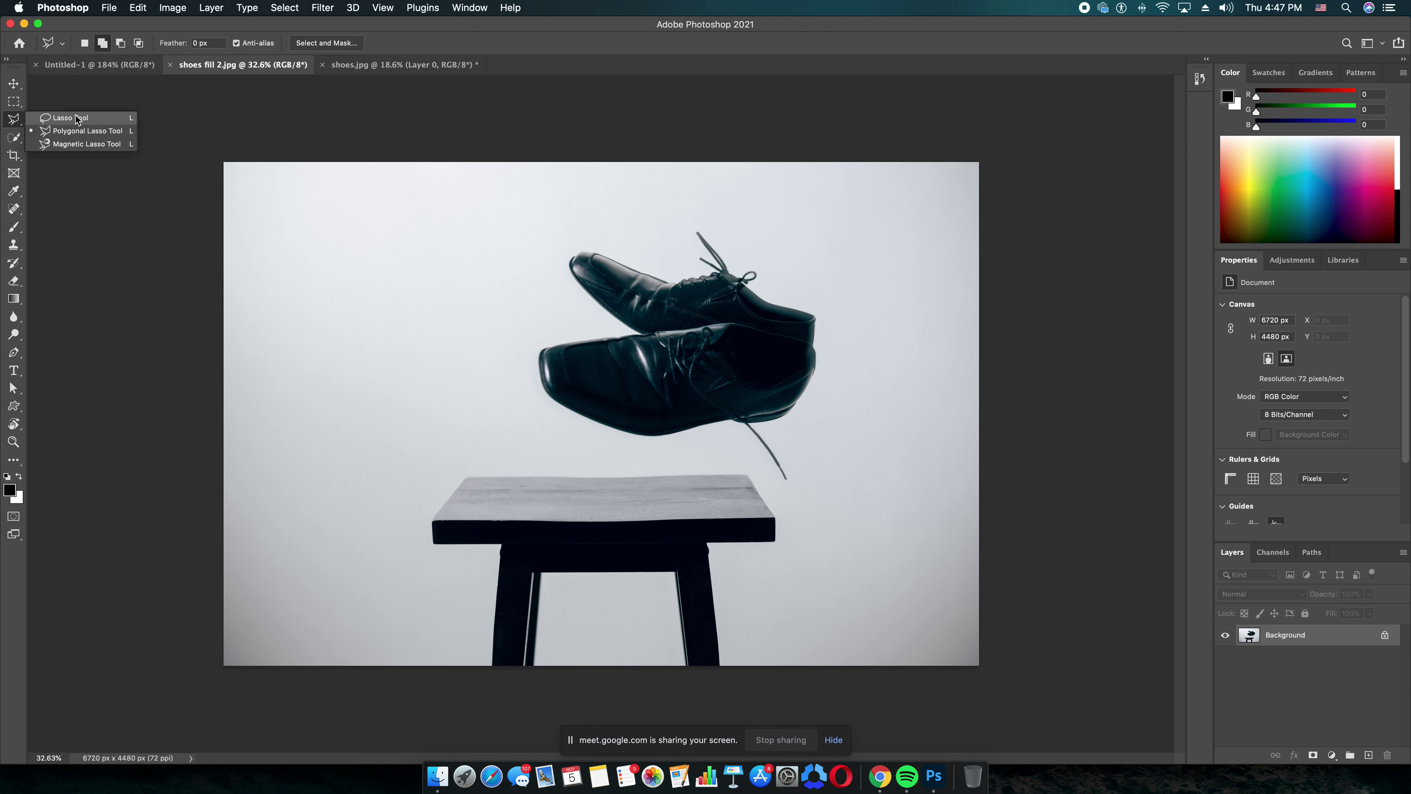
click(71, 122)
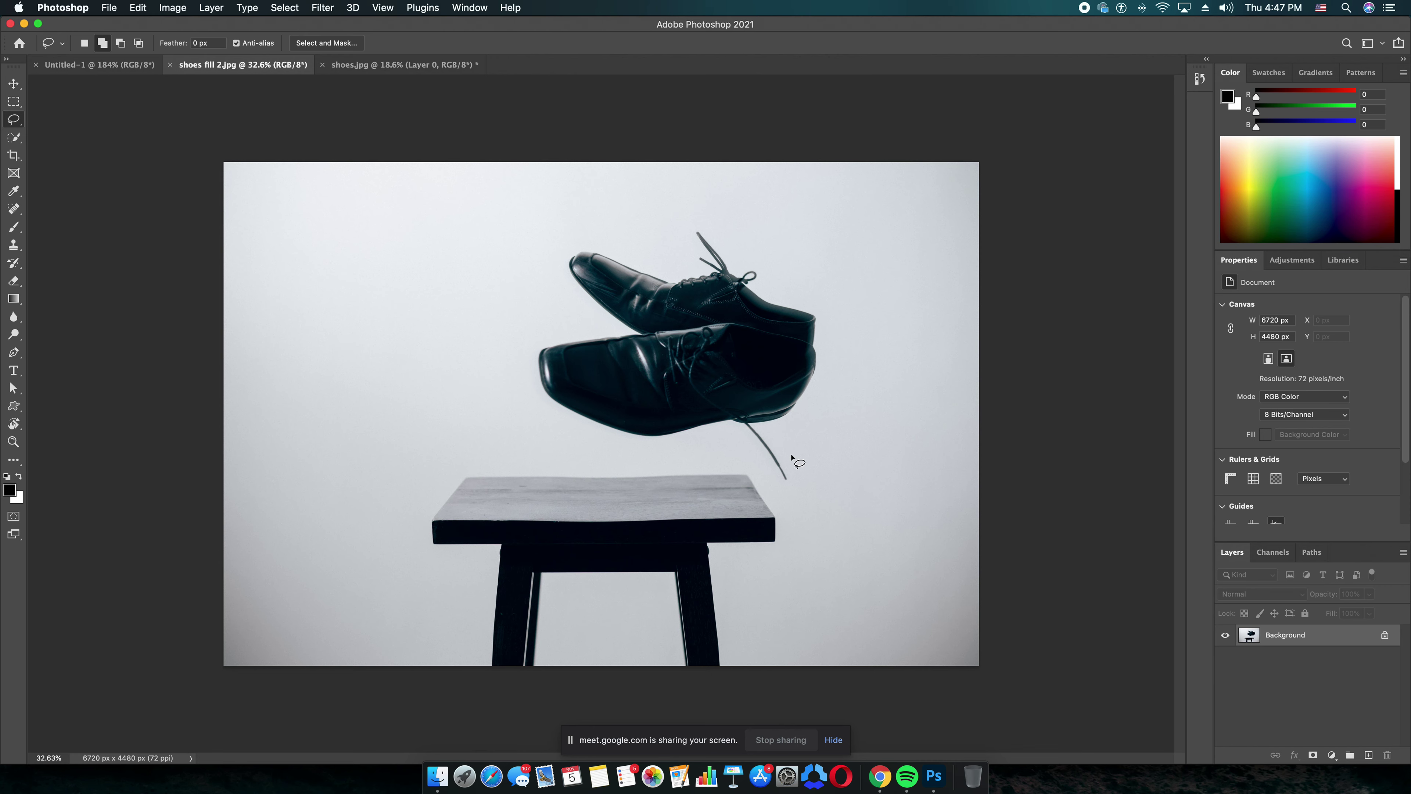
Step: Lasso the stool under the shoes, Content-Aware Fill it away, and clear the selection
drag(472, 466, 704, 465)
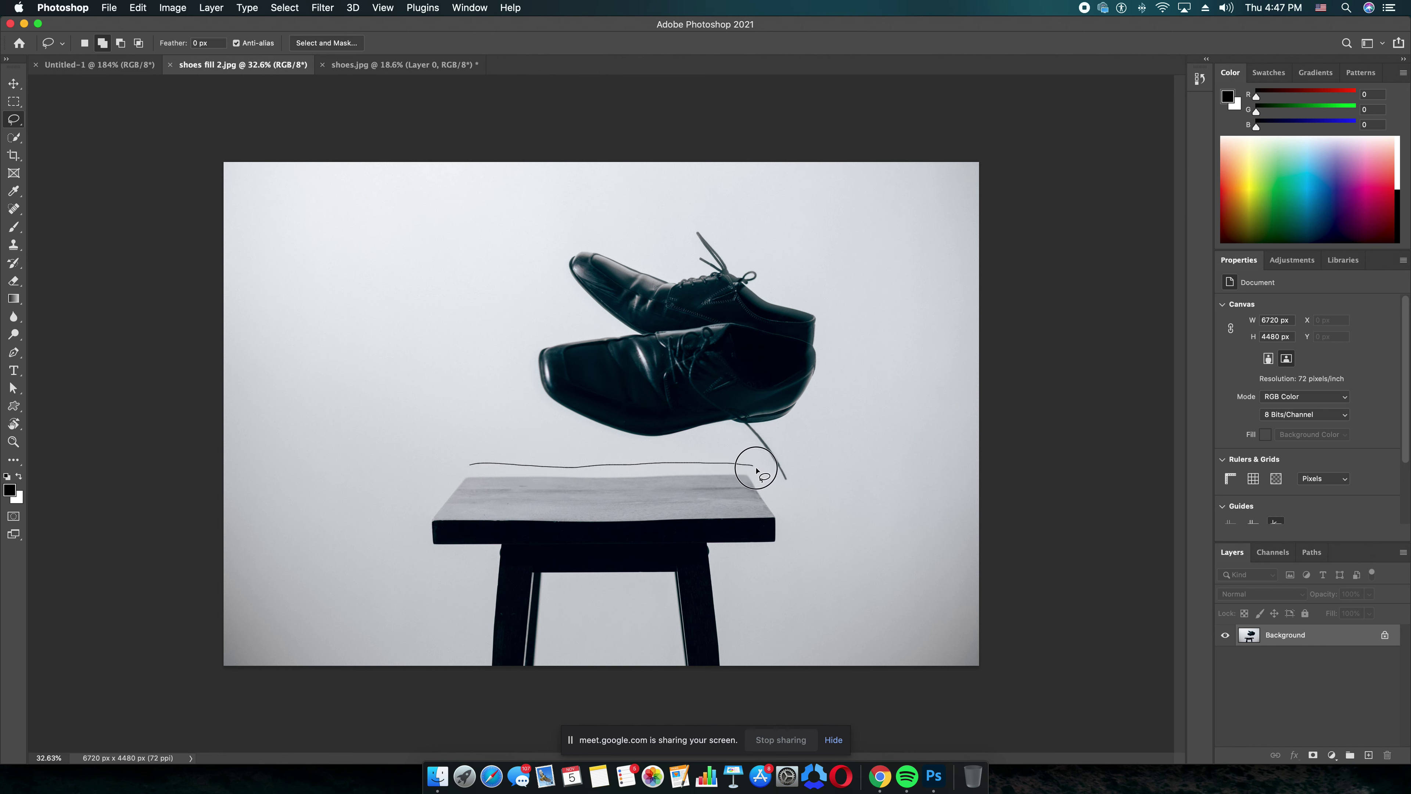
mouse_move(704, 466)
mouse_down()
mouse_move(785, 513)
mouse_move(738, 554)
mouse_move(735, 606)
mouse_move(683, 682)
mouse_move(659, 639)
mouse_move(661, 593)
mouse_move(556, 583)
mouse_move(545, 684)
mouse_move(482, 690)
mouse_move(485, 557)
mouse_move(414, 553)
mouse_move(429, 500)
mouse_move(473, 464)
mouse_up()
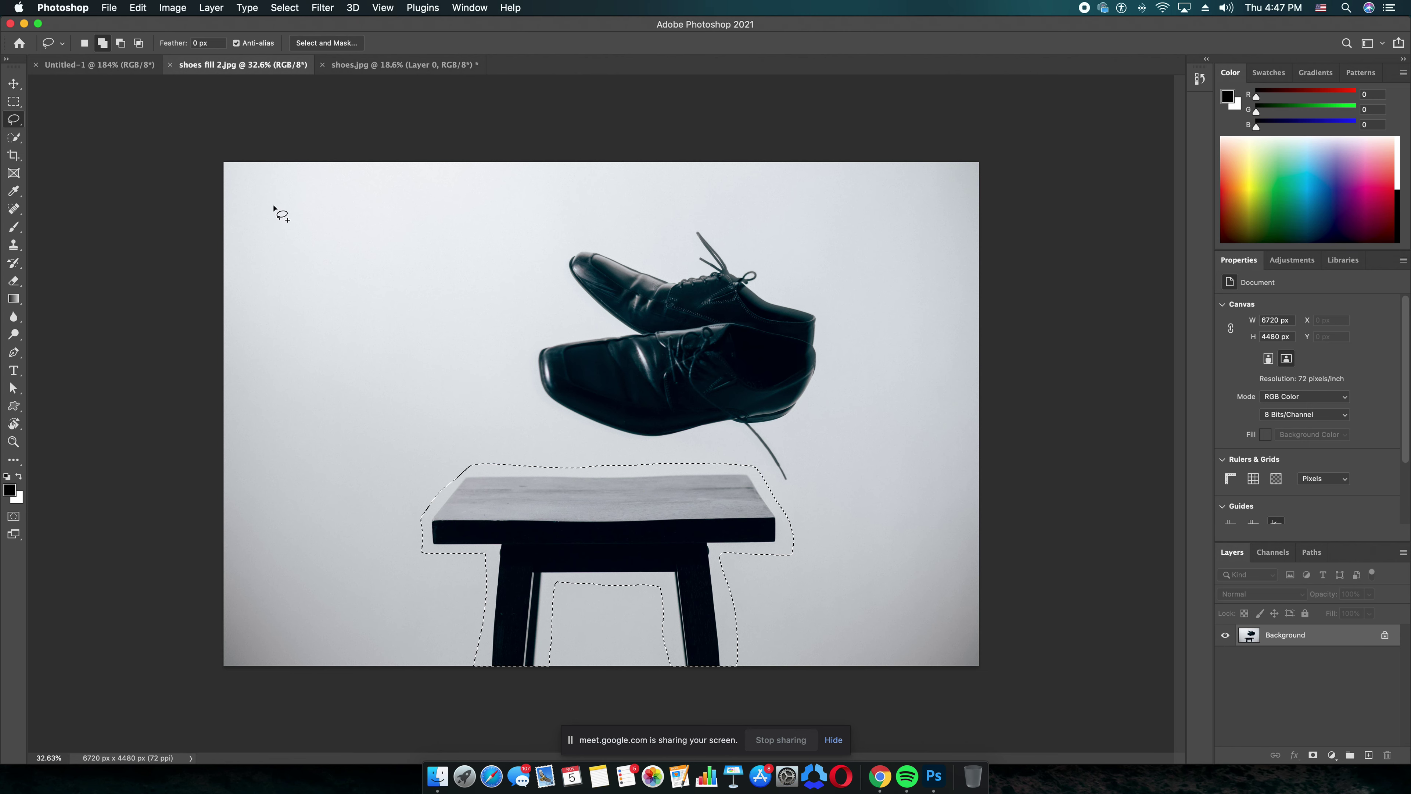
click(138, 7)
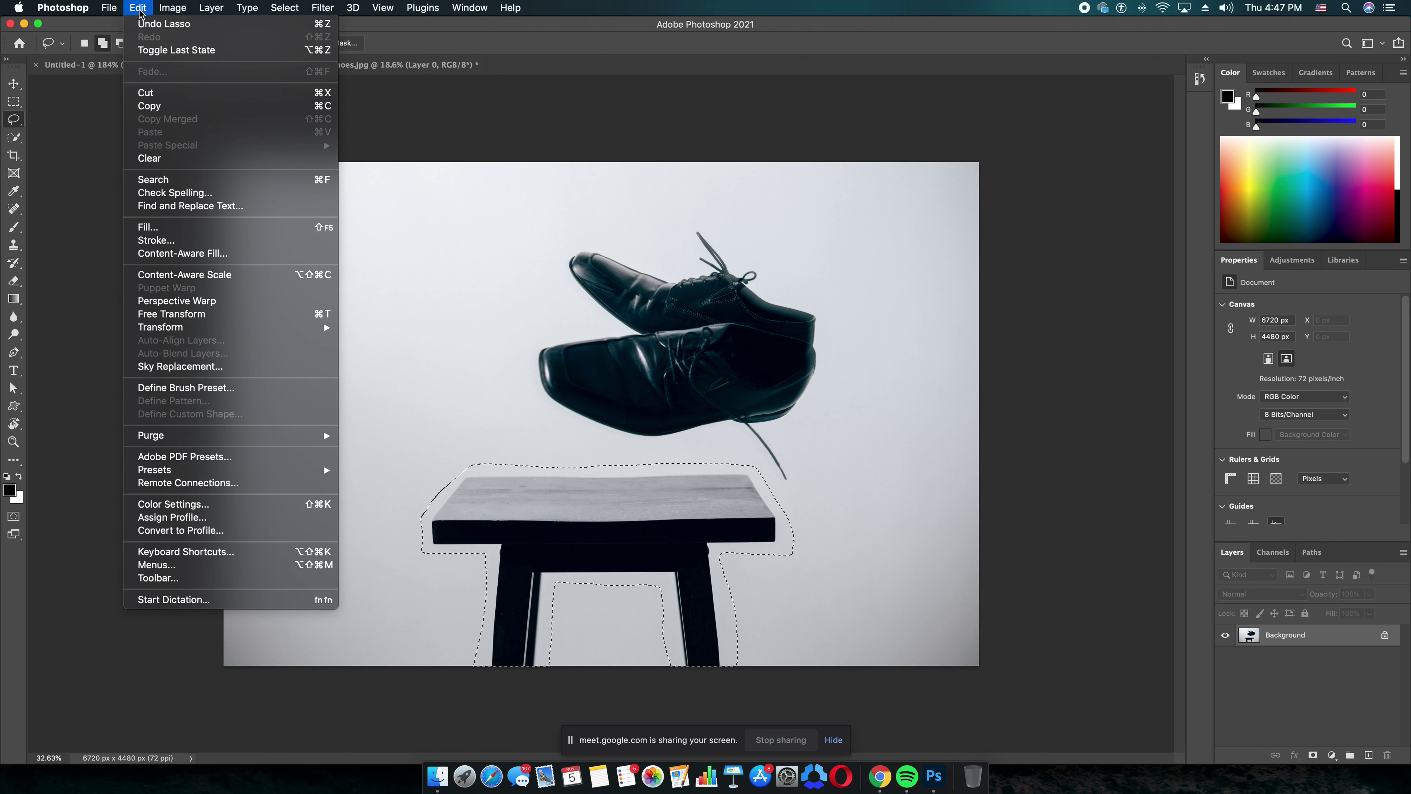
click(183, 228)
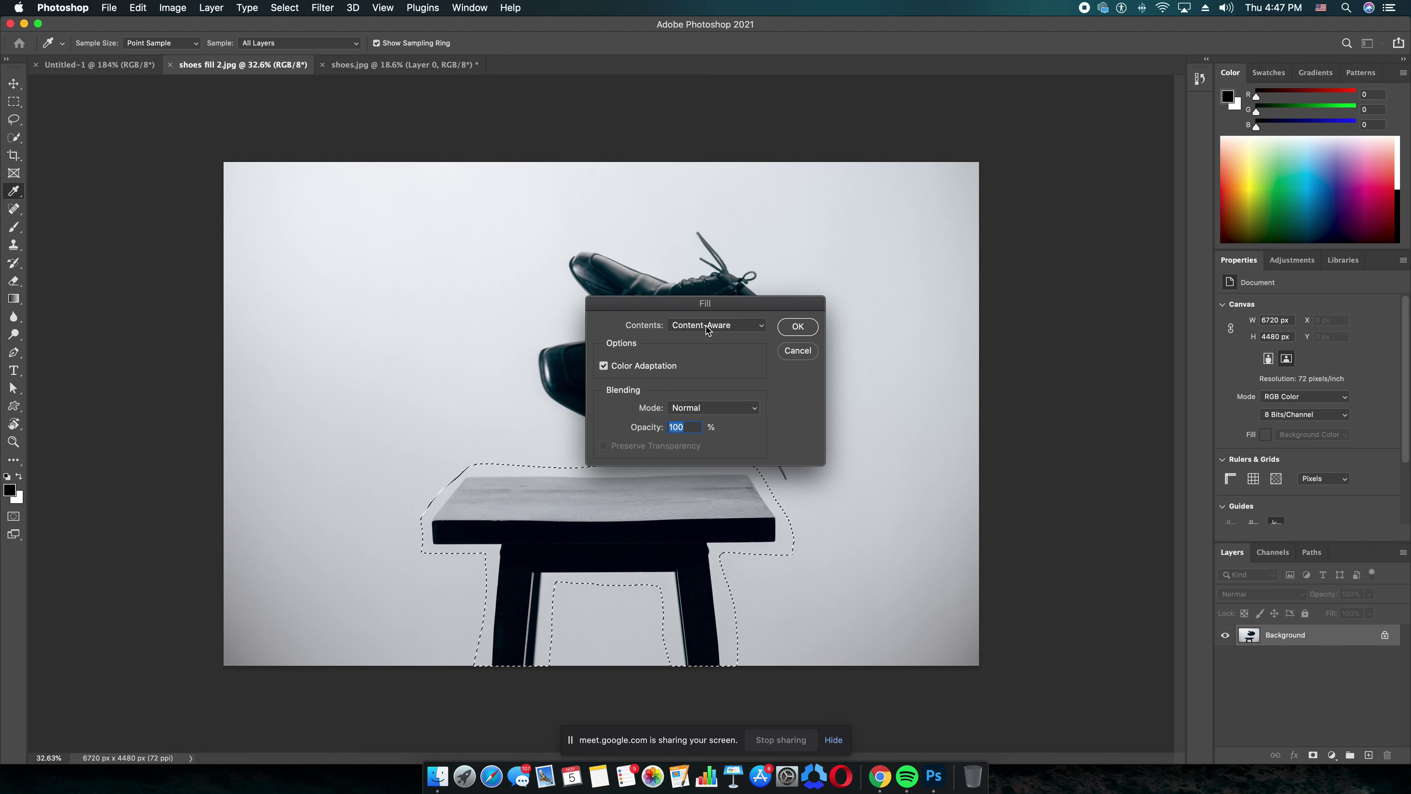
click(809, 332)
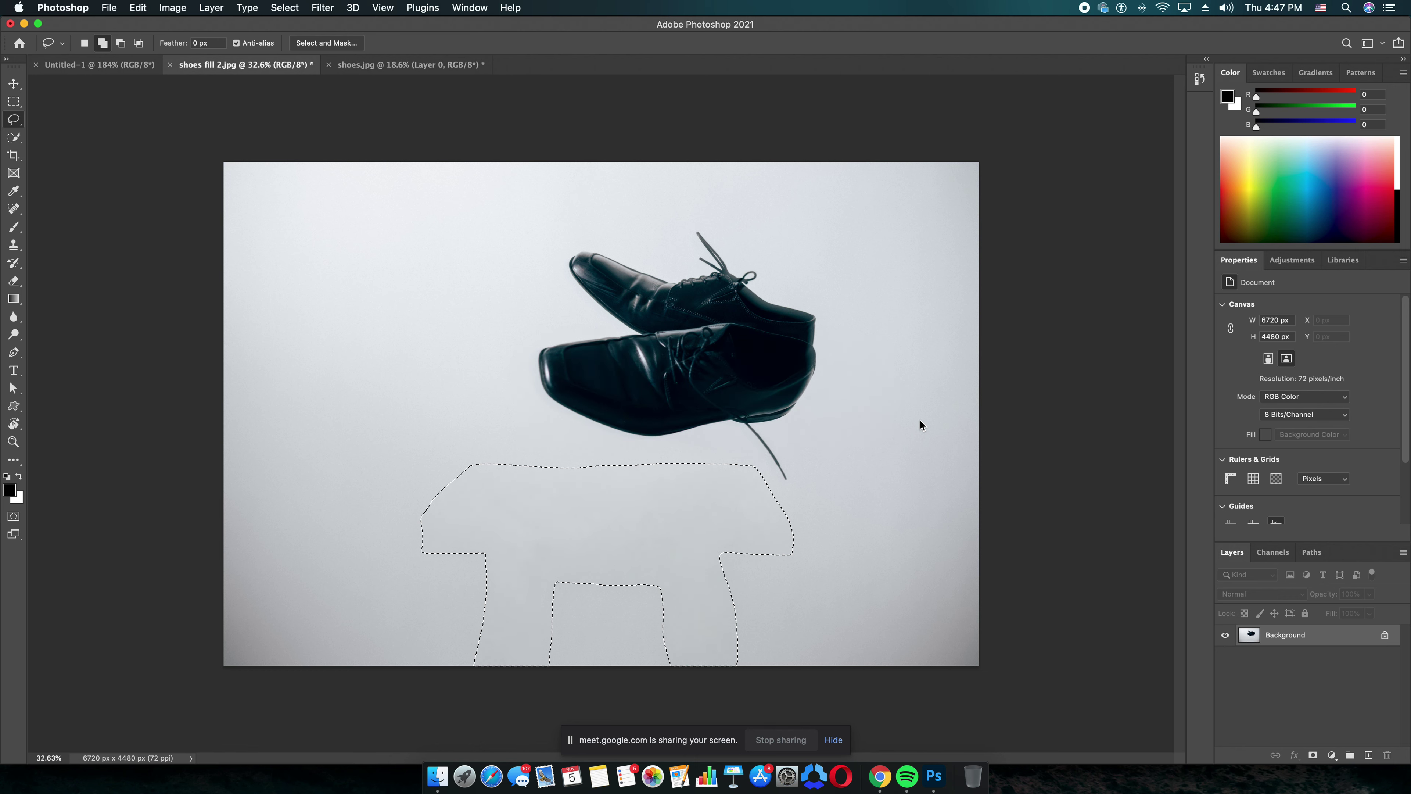
click(920, 420)
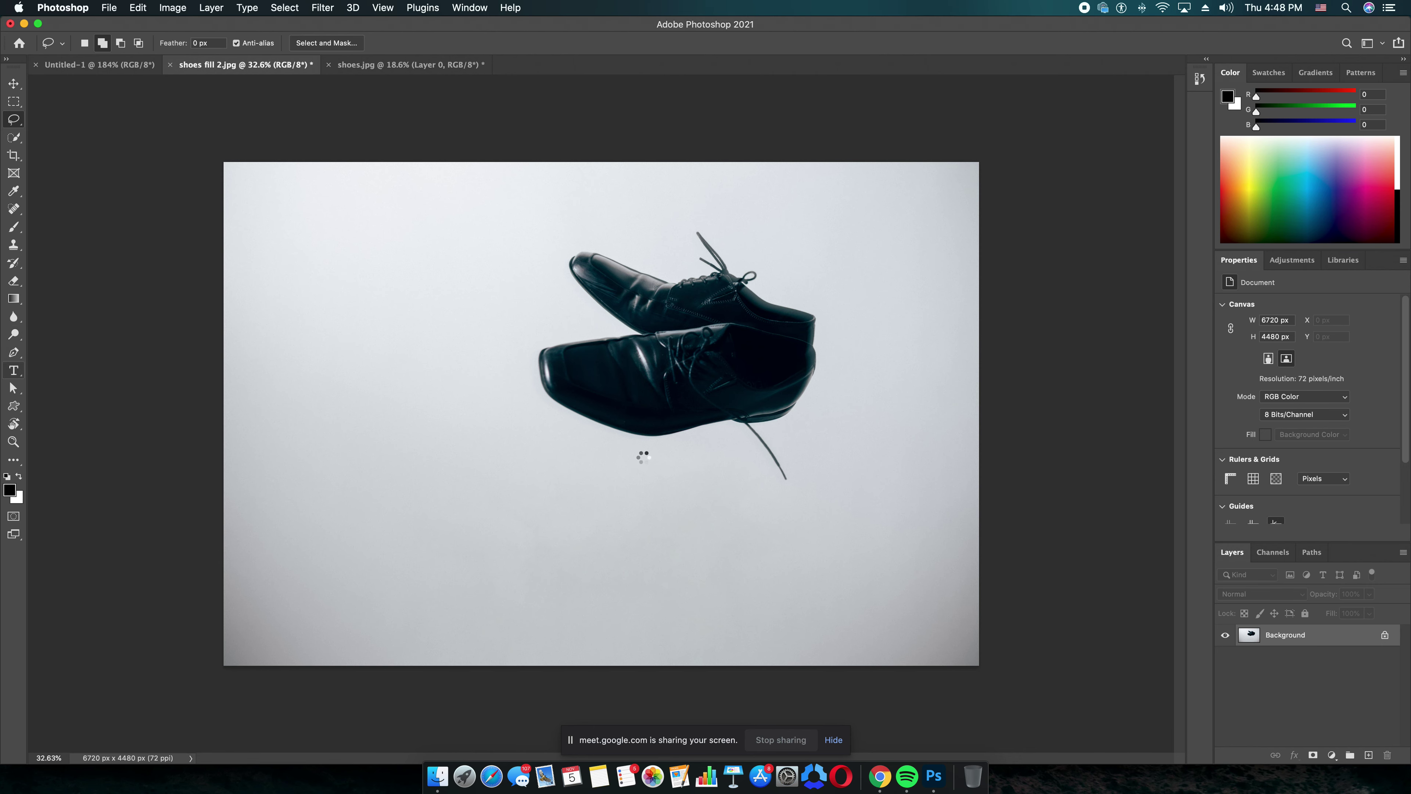
Step: Add a text layer below the shoes reading 'New Year Shoes'
click(490, 510)
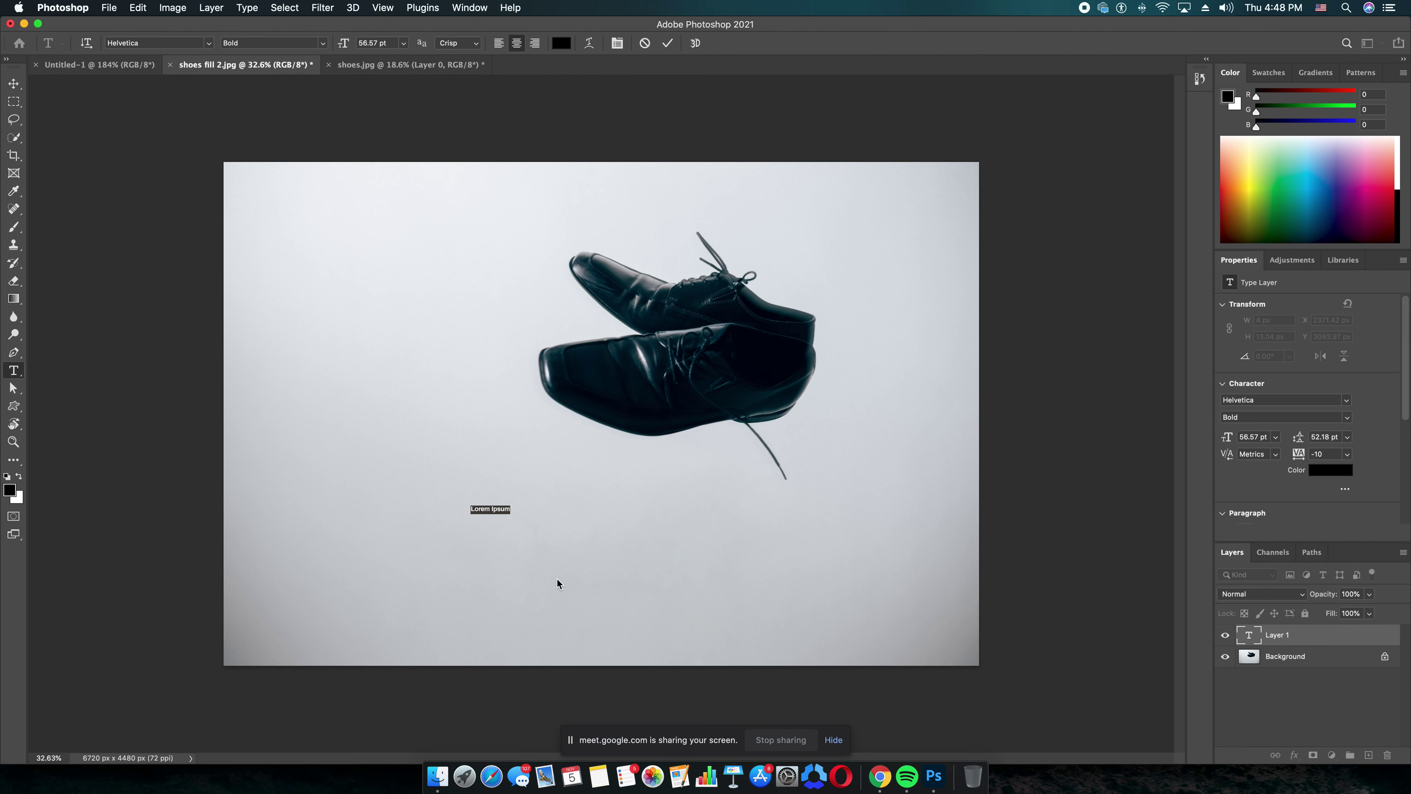
key(BackSpace)
text(ew Year Shoes)
click(14, 84)
Step: Scale the New Year Shoes text up to about 456% and position it below the shoes
key(super+t)
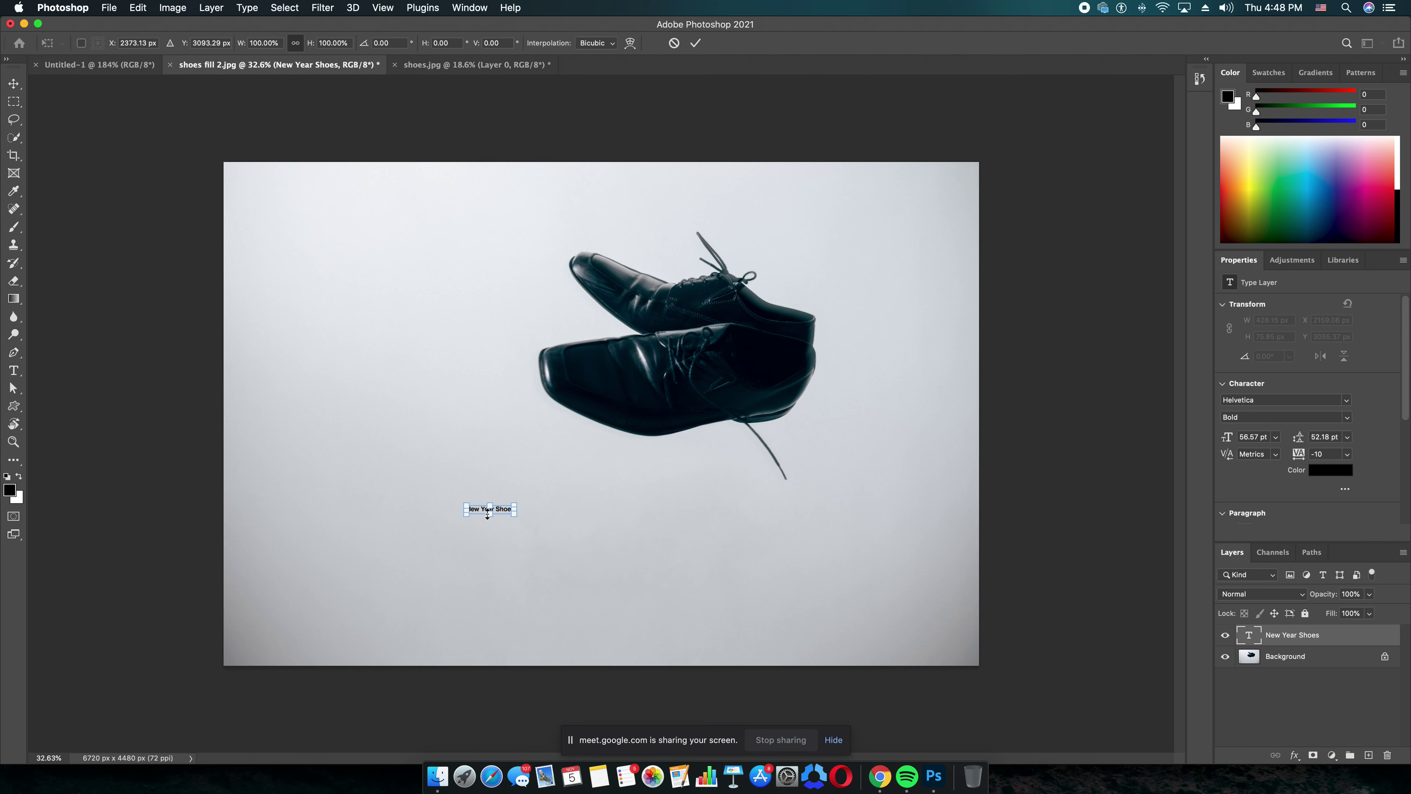
drag(515, 517, 716, 622)
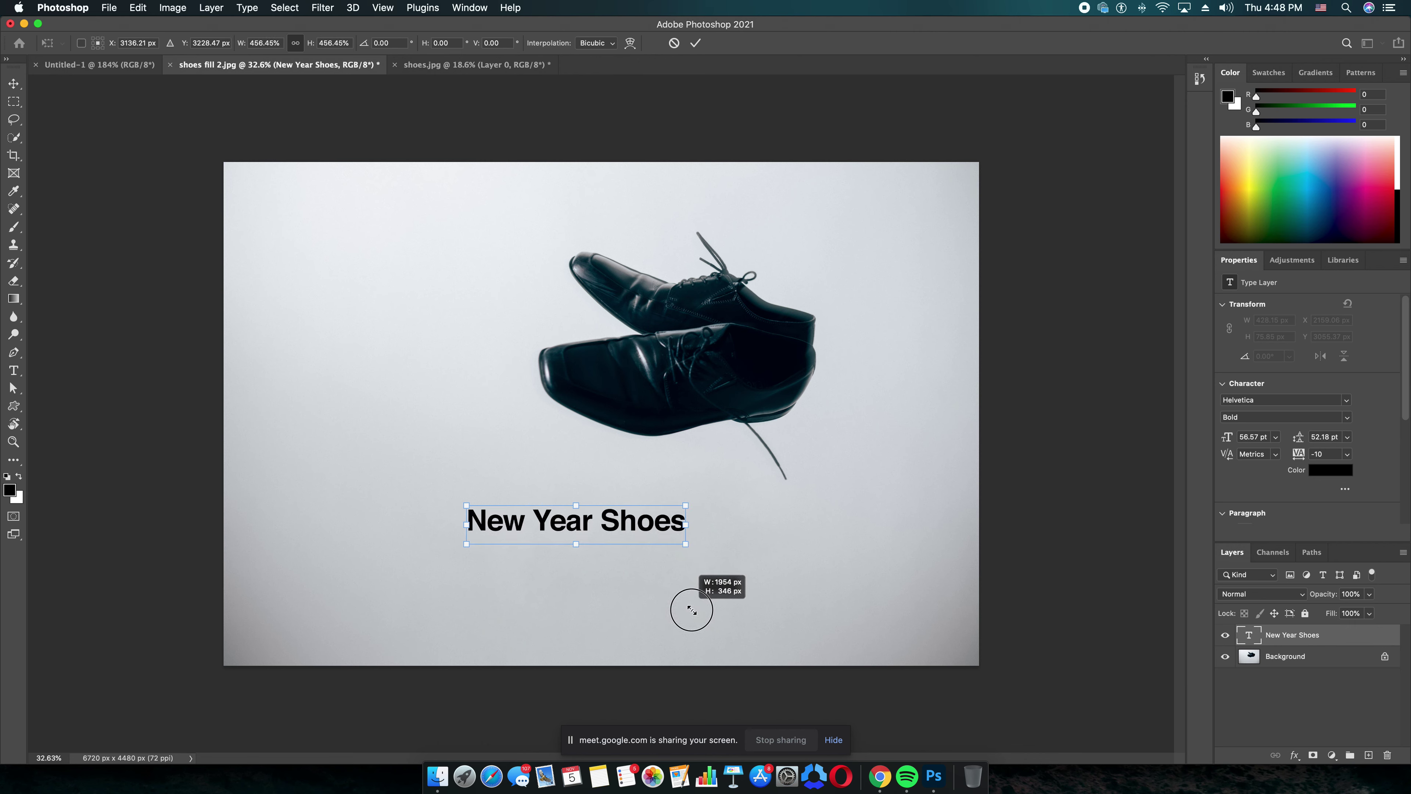
drag(716, 621, 775, 631)
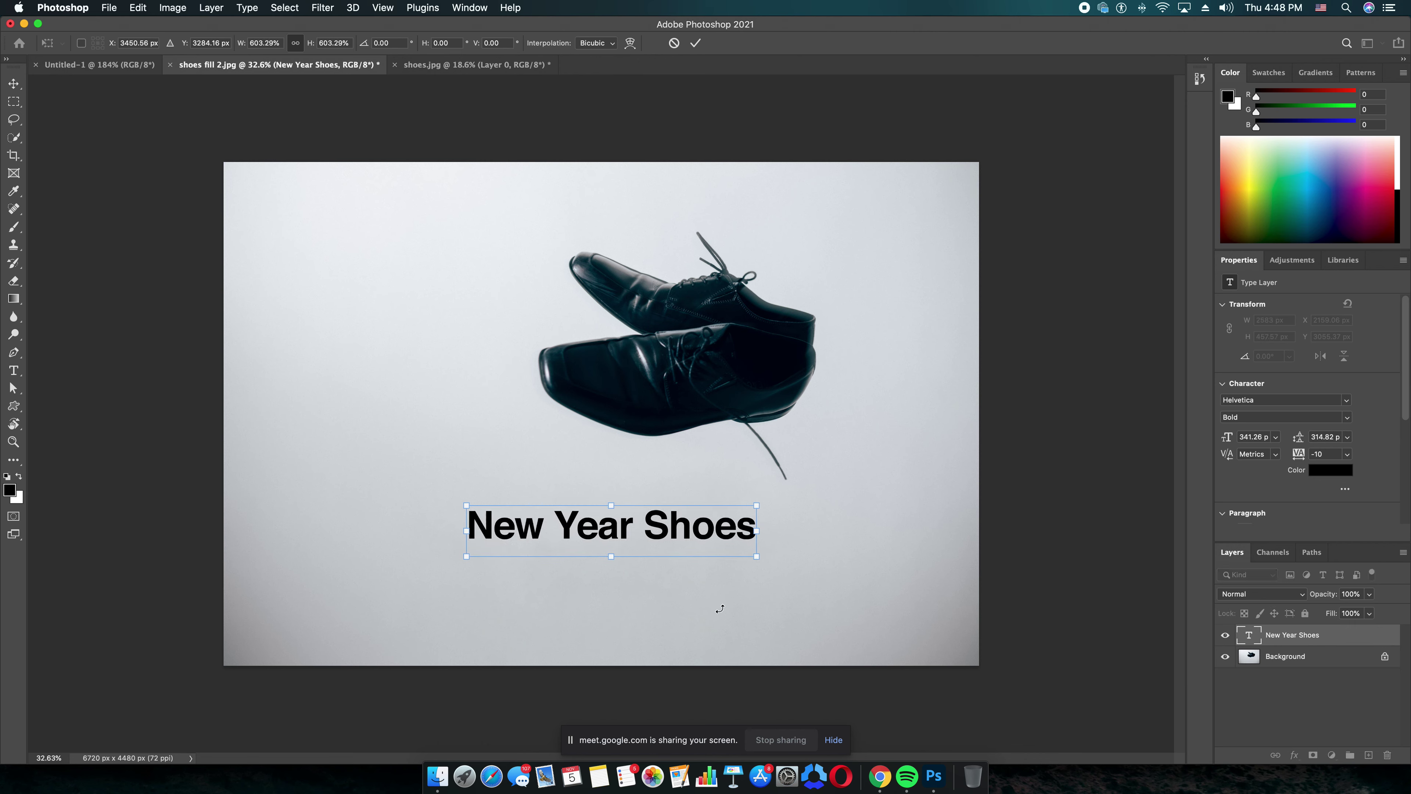
drag(649, 517, 472, 478)
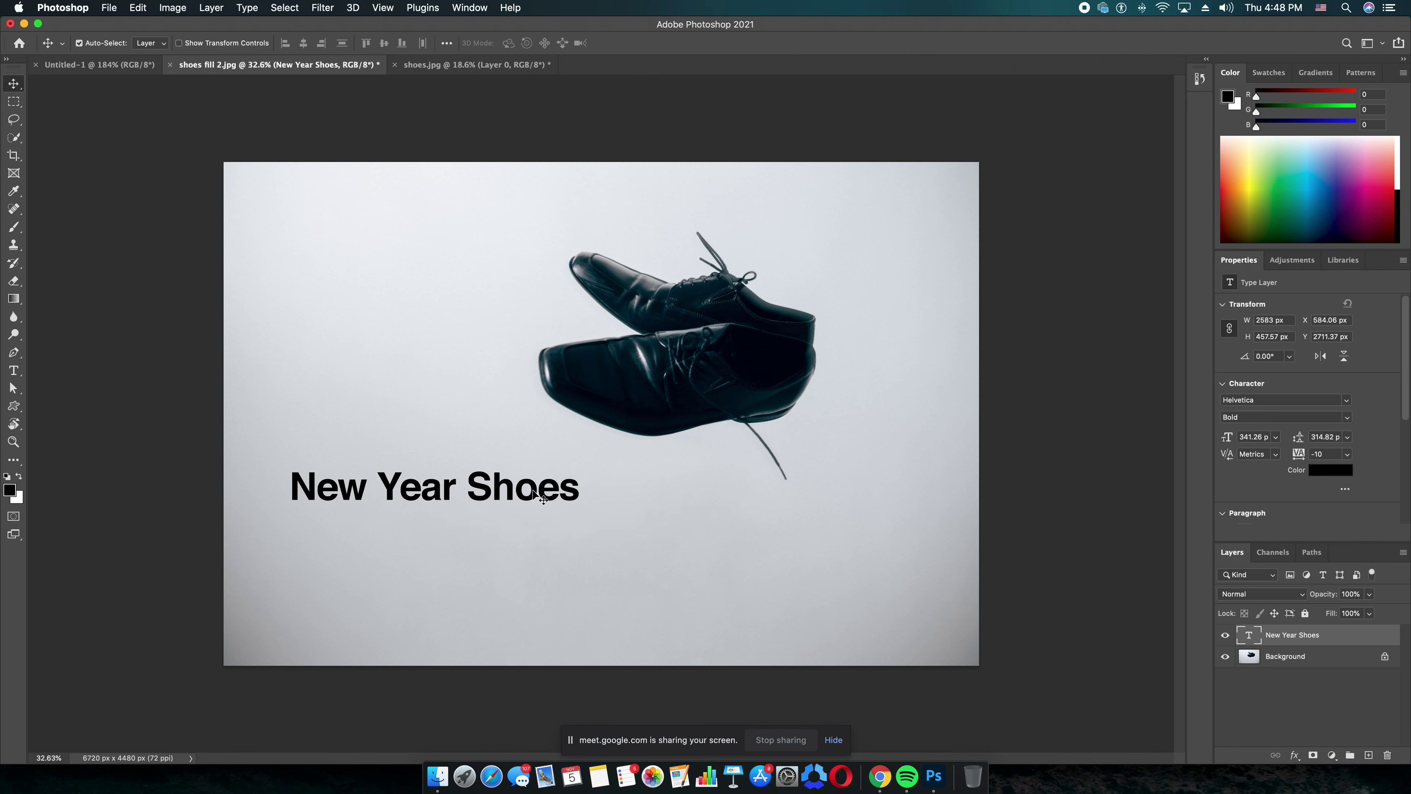
drag(536, 494, 646, 499)
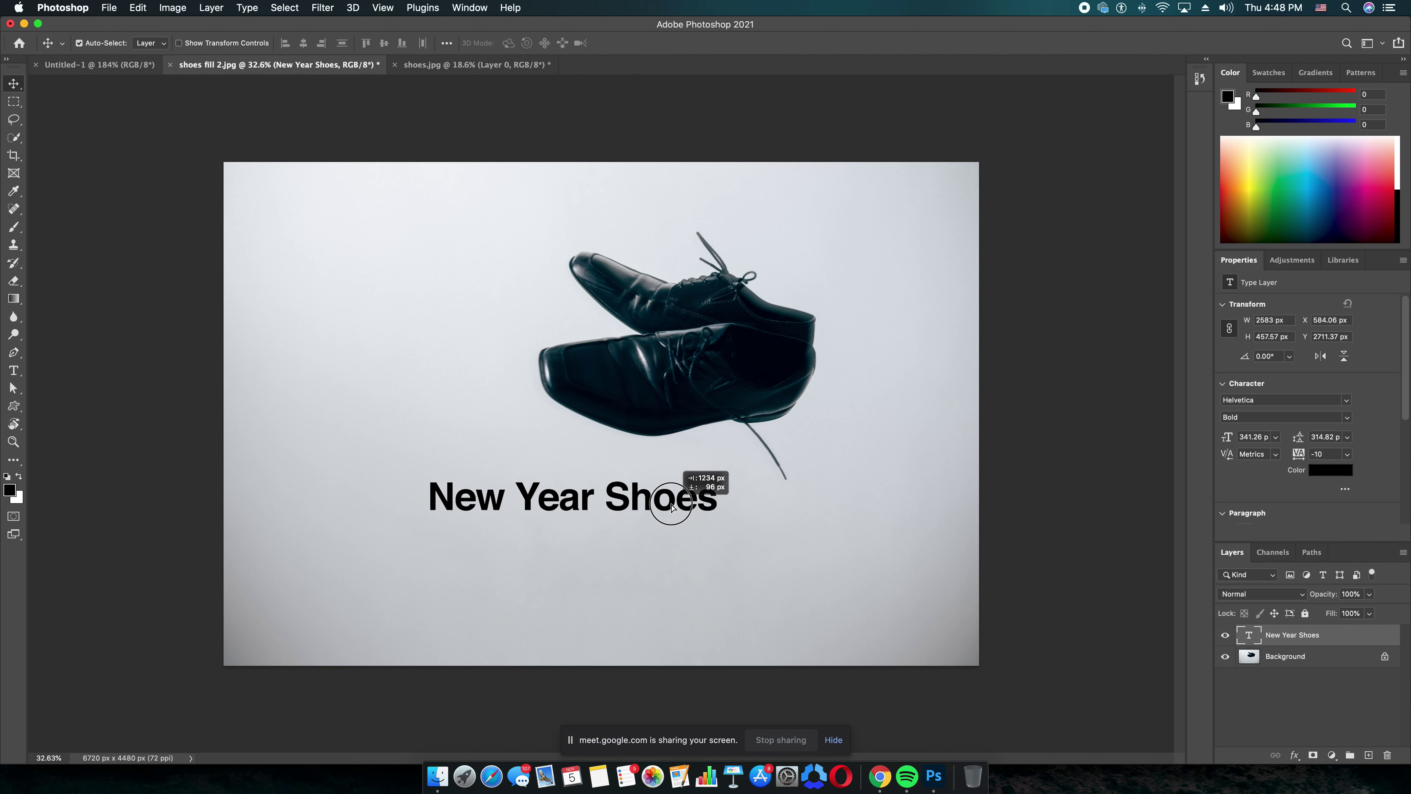
drag(646, 499, 797, 546)
Step: Confirm the headline's larger size and nudge it to sit centred beneath the shoes
key(super+t)
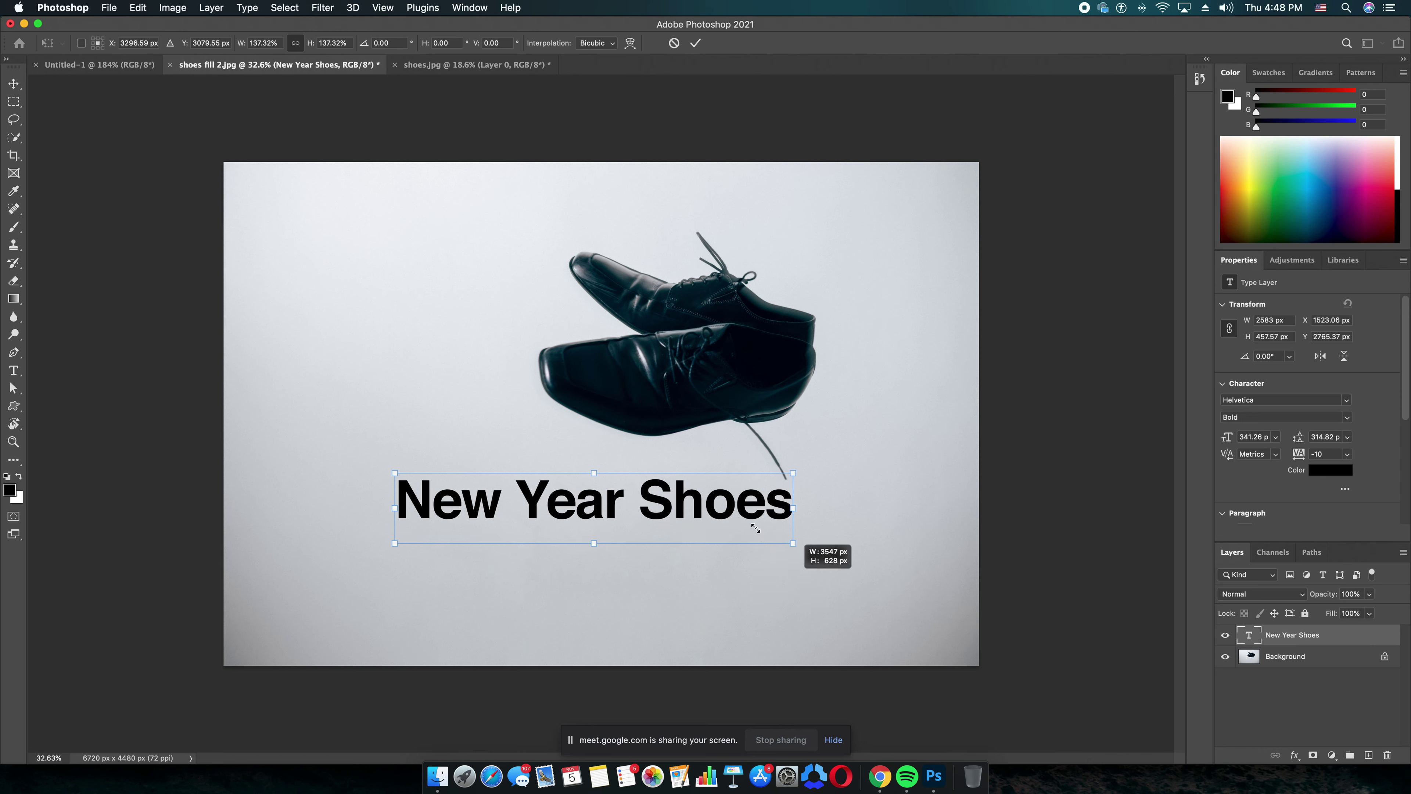
key(Return)
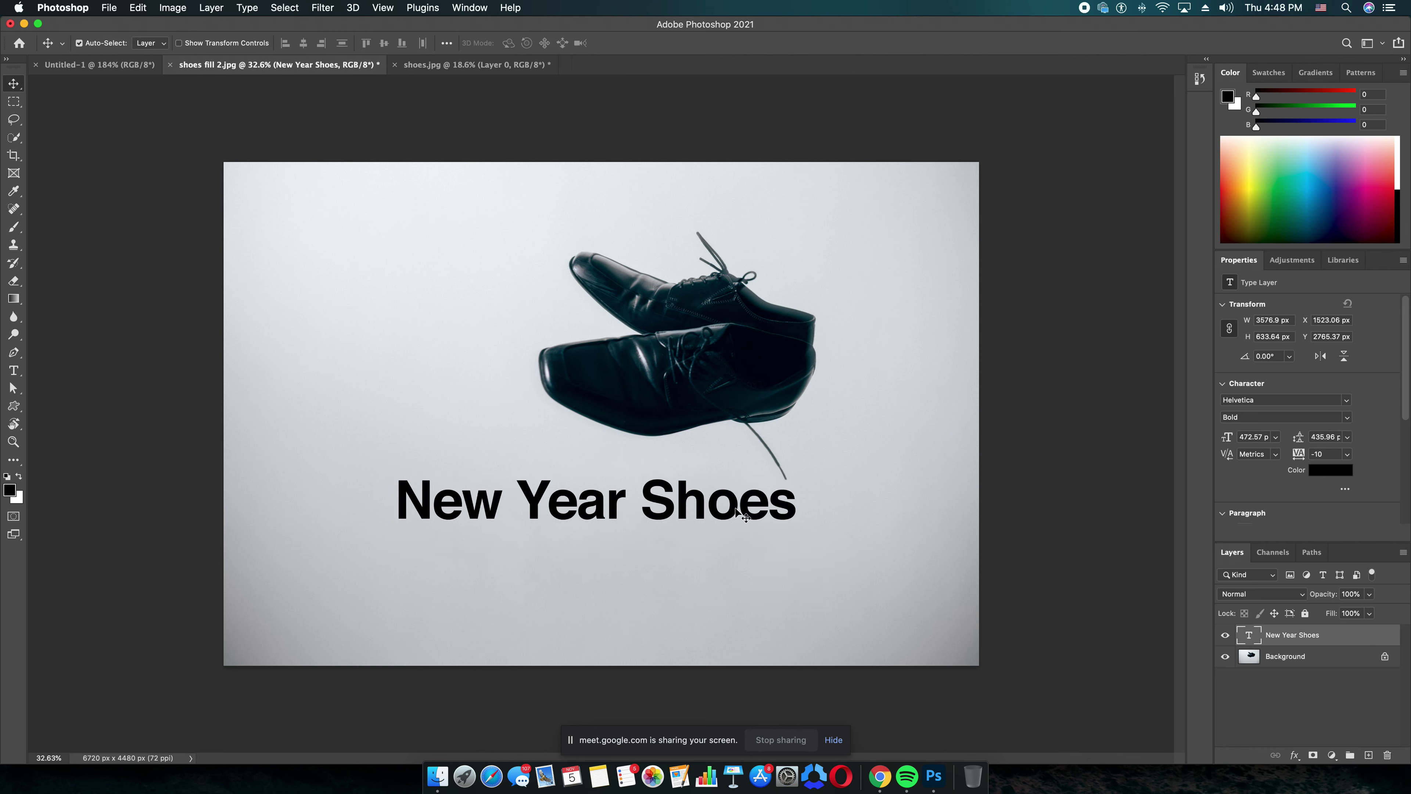
drag(743, 508, 748, 509)
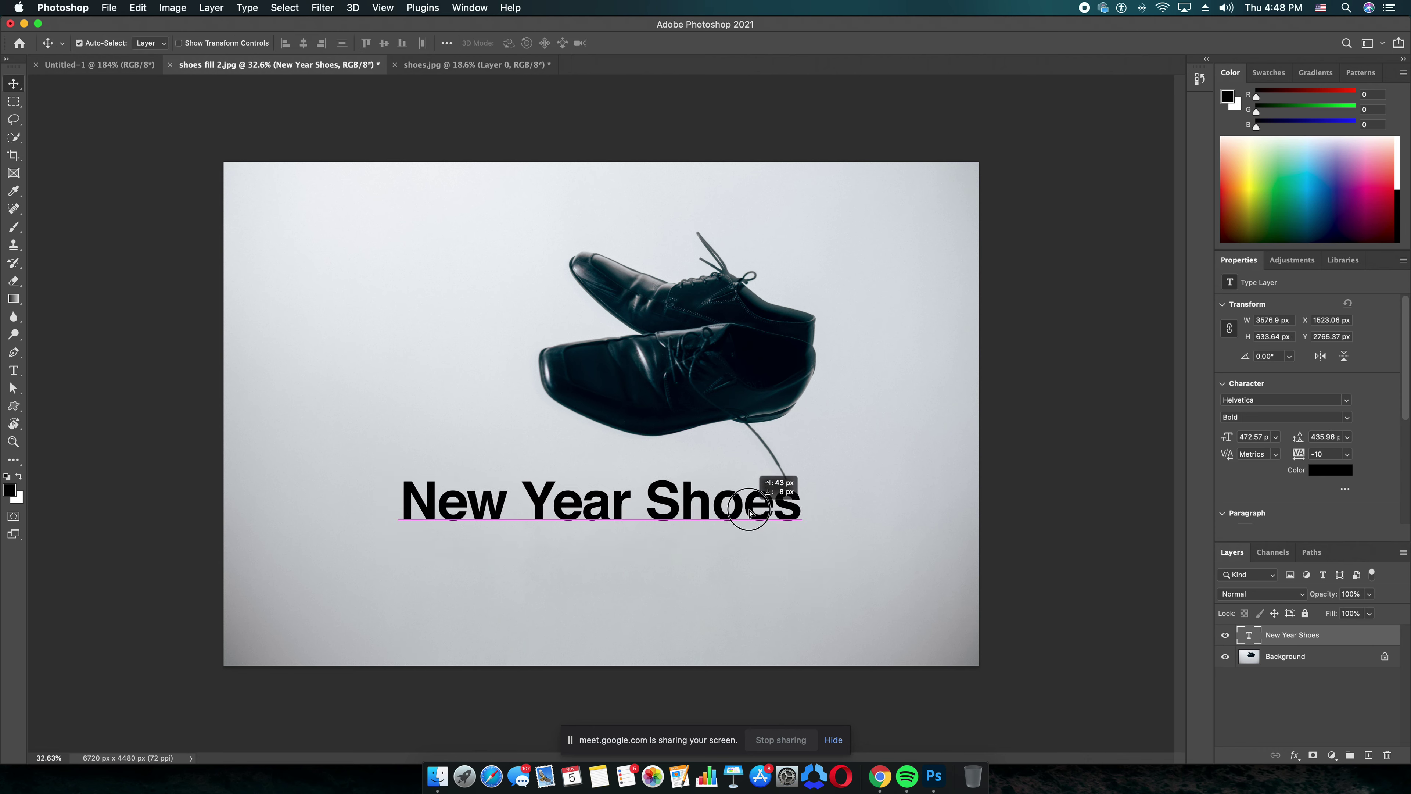
click(749, 561)
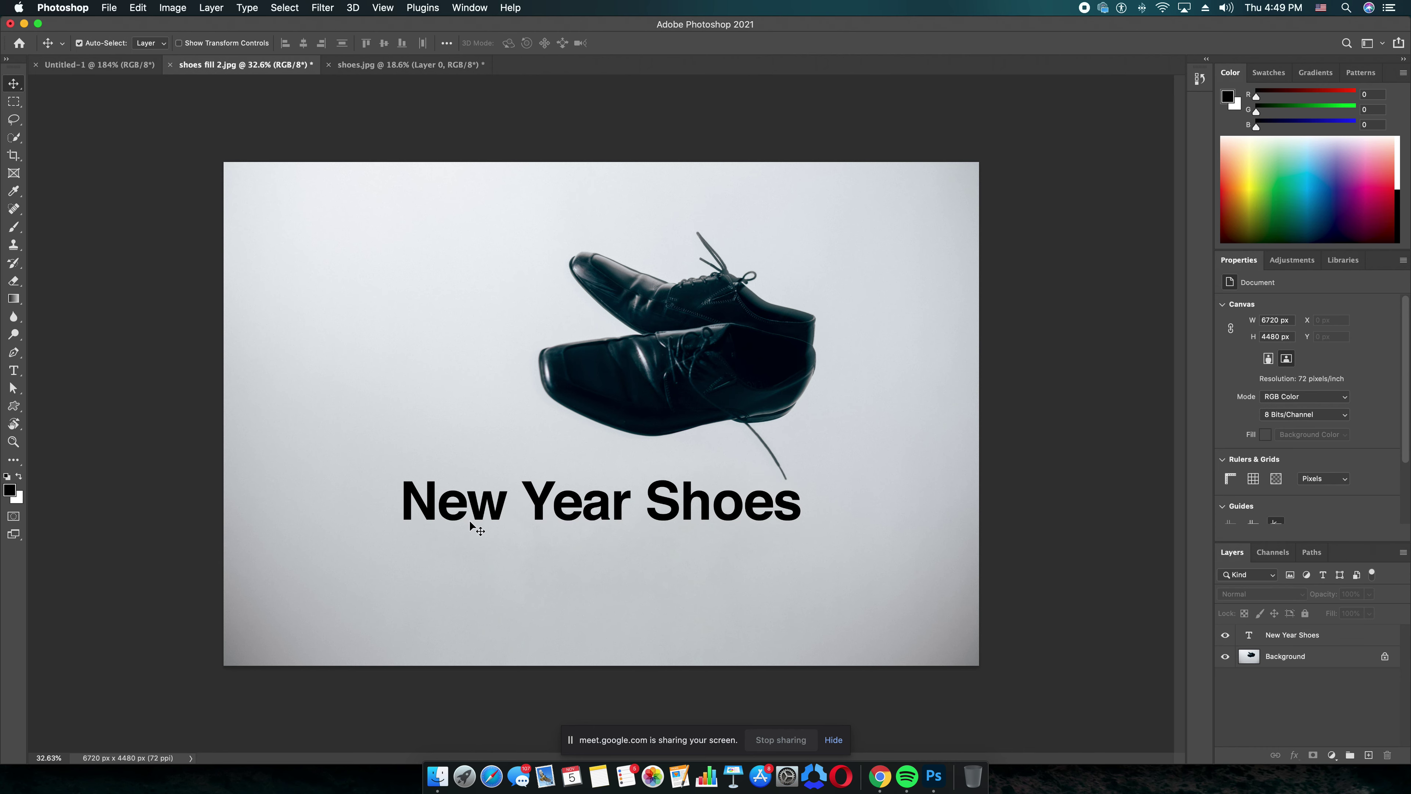
drag(506, 520, 507, 523)
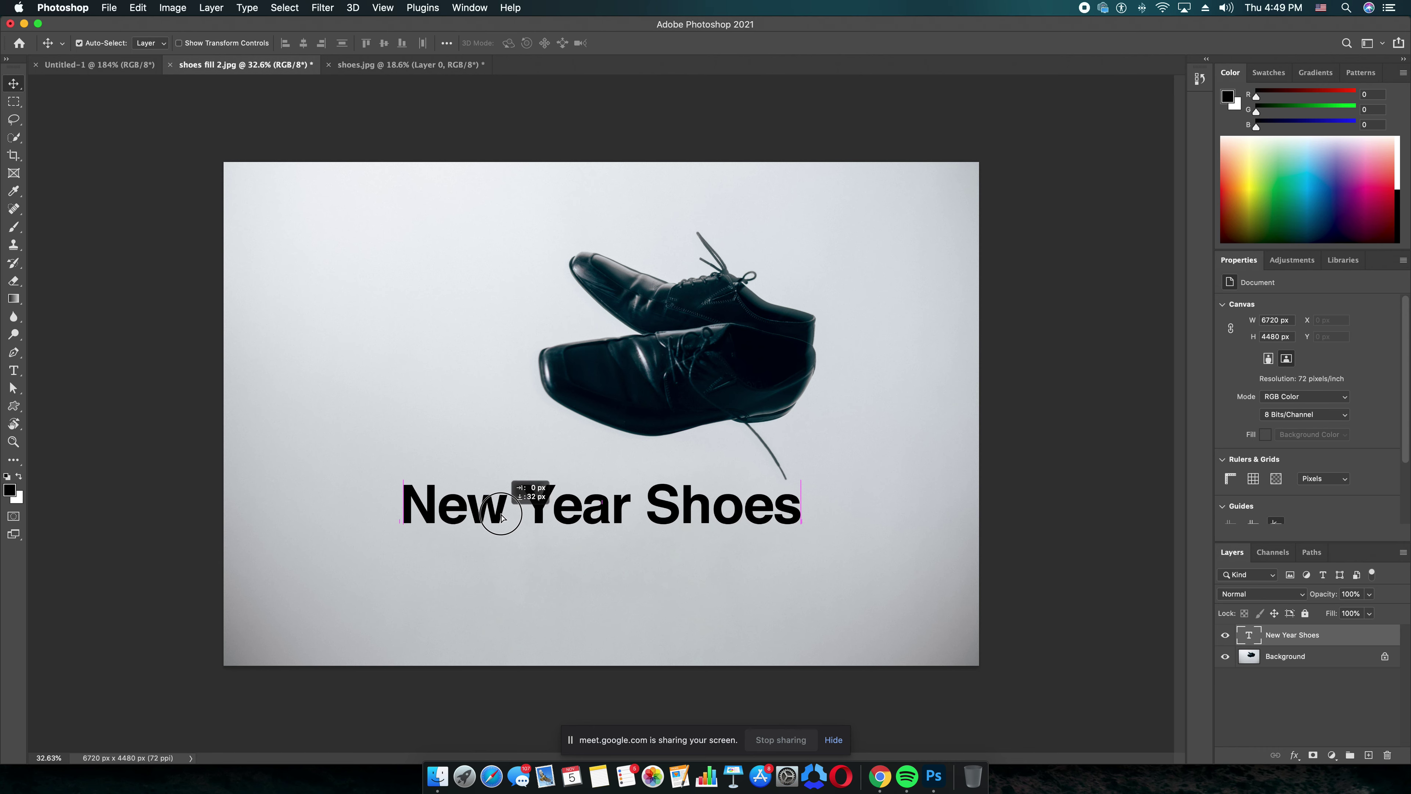
click(596, 588)
click(14, 370)
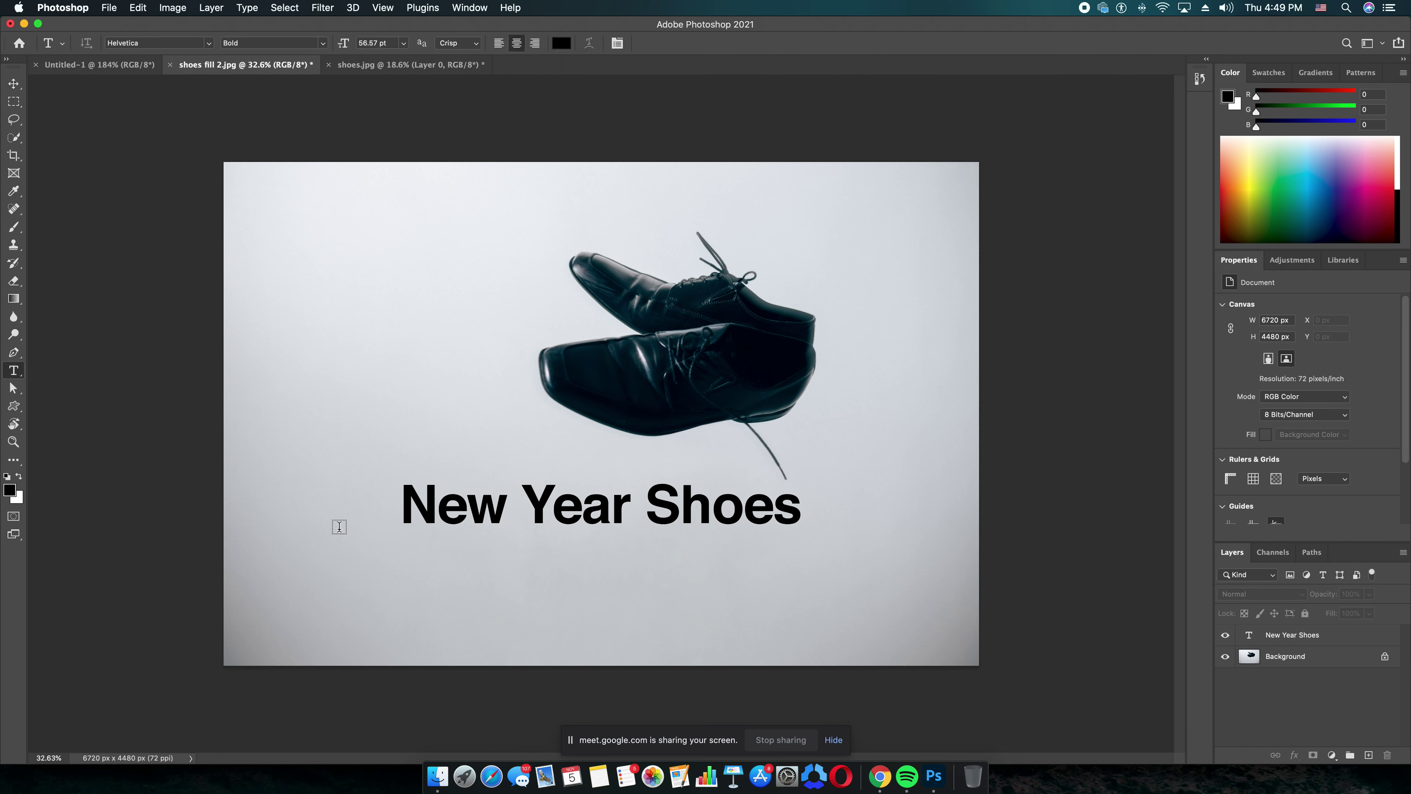
Step: Add a '2021' text line below the headline in Cooper Hewitt Bold
click(554, 590)
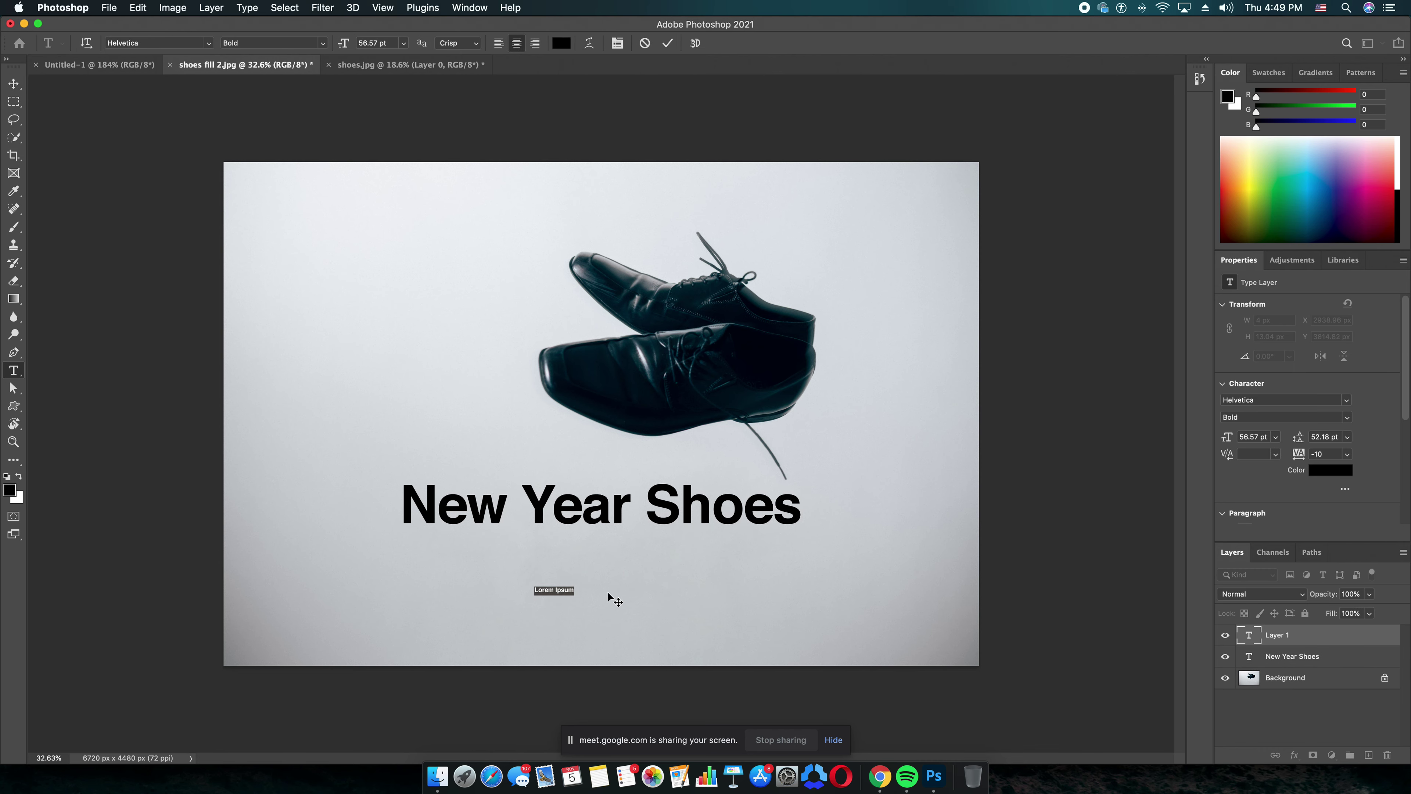
text(2021)
key(super+a)
click(160, 42)
text(coo)
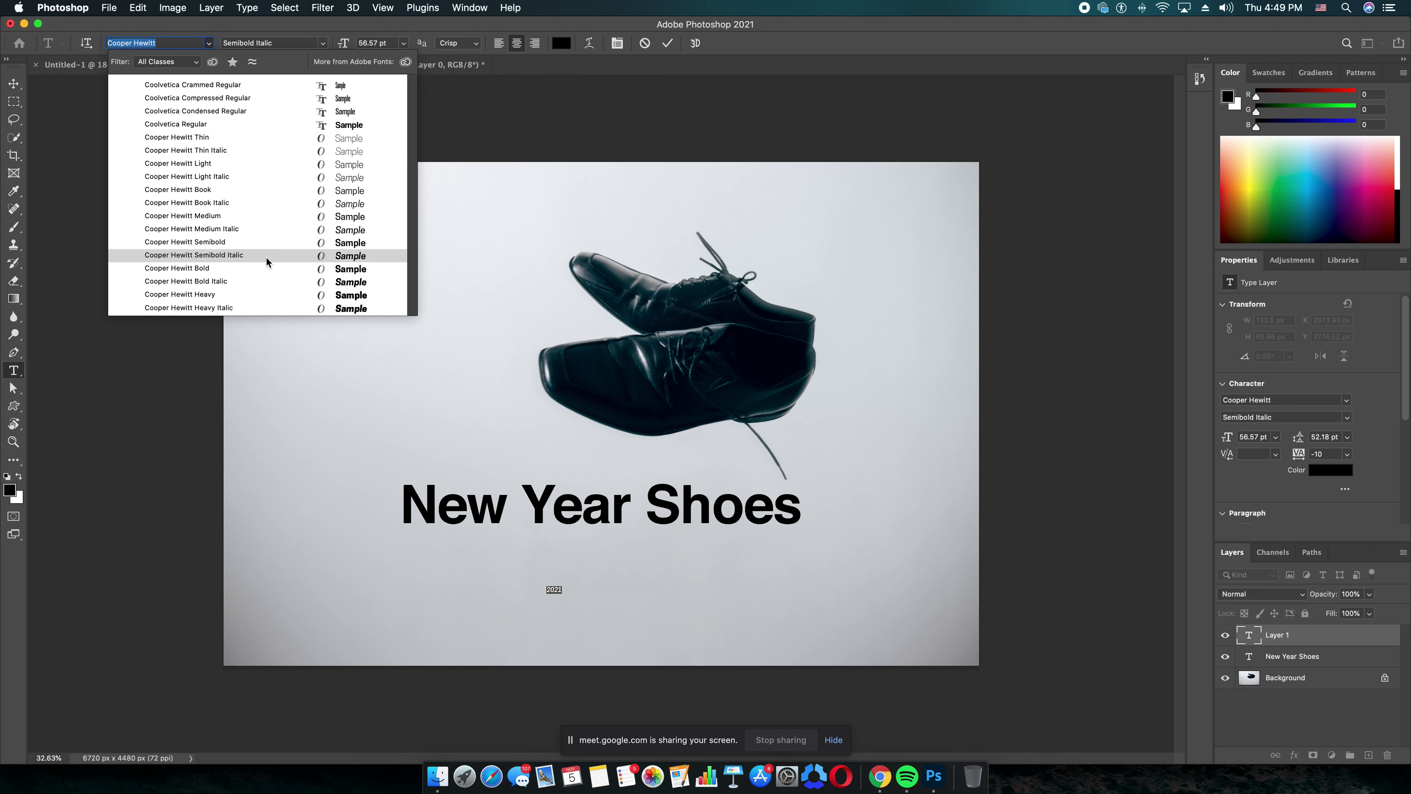
click(249, 272)
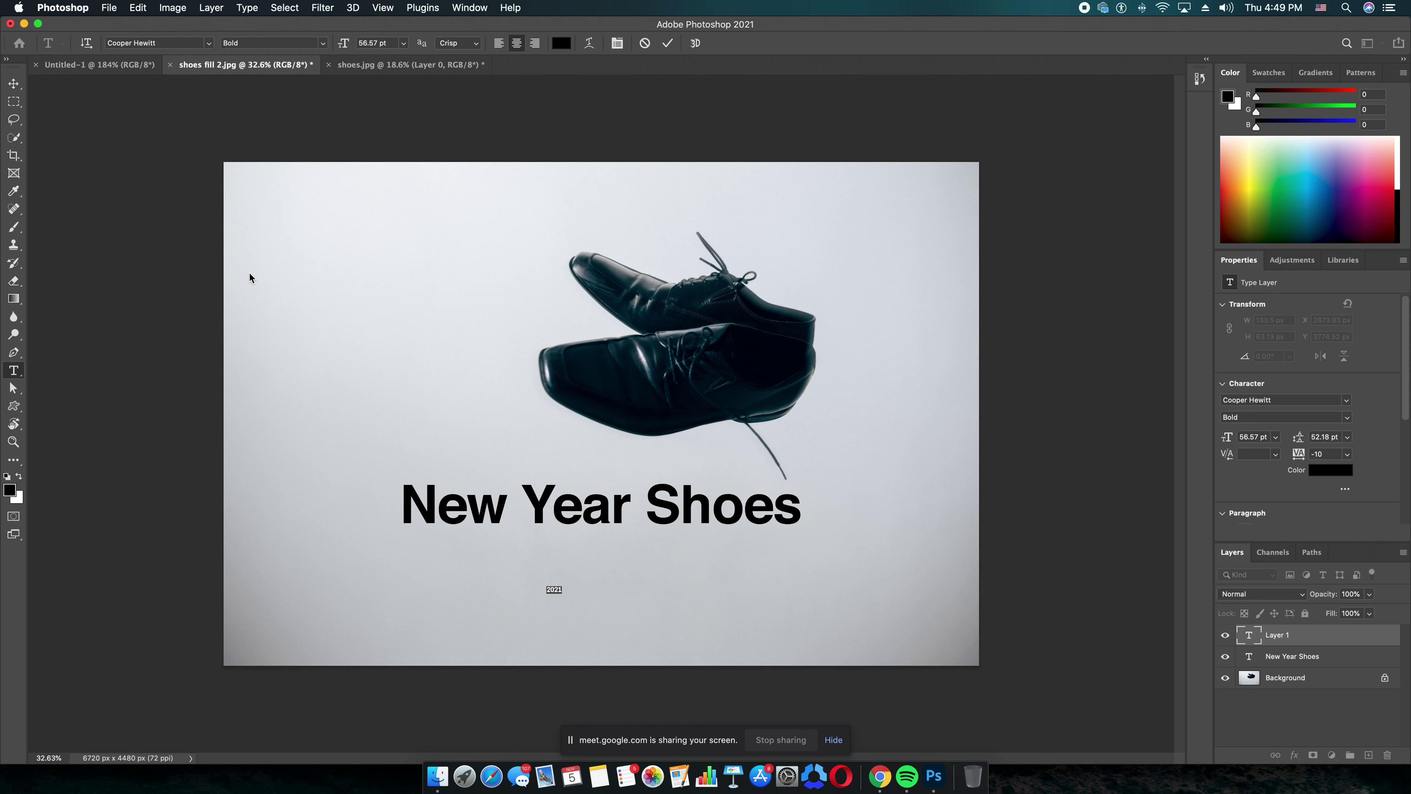
Step: Commit the 2021 text and start scaling it up with Free Transform
click(14, 83)
key(super+t)
drag(558, 590, 755, 684)
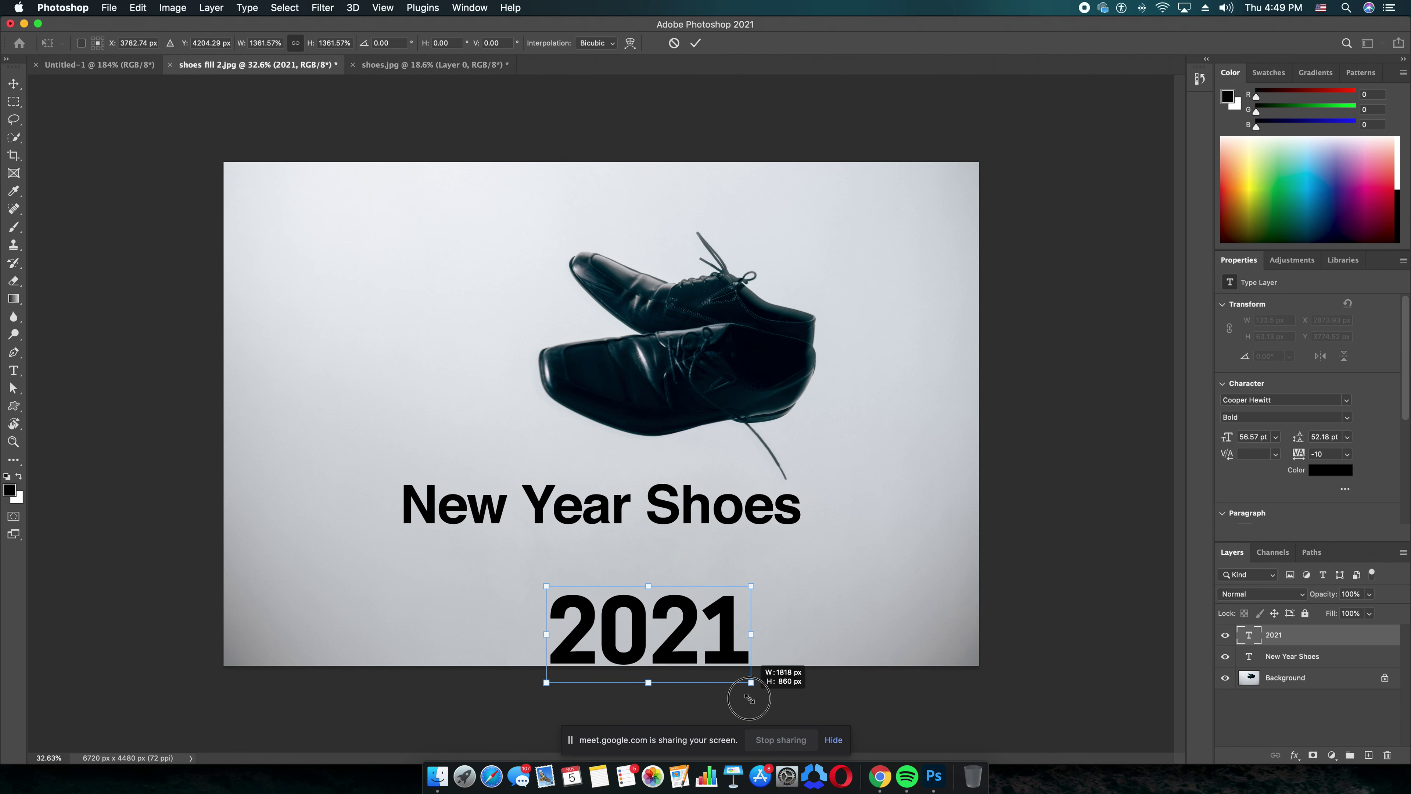
Step: Place the enlarged 2021 under the headline's right side and confirm the transform
drag(697, 615, 738, 563)
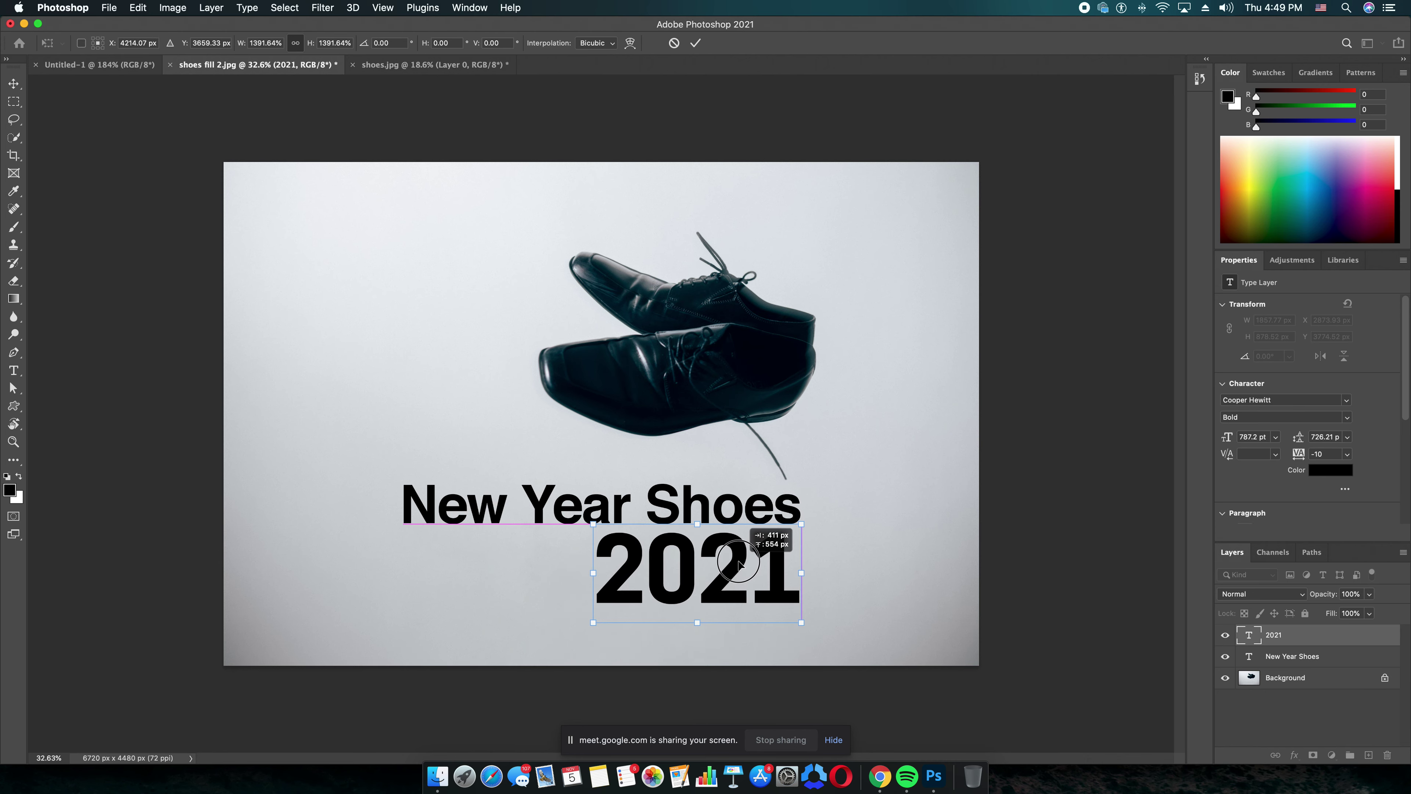
drag(738, 563, 738, 563)
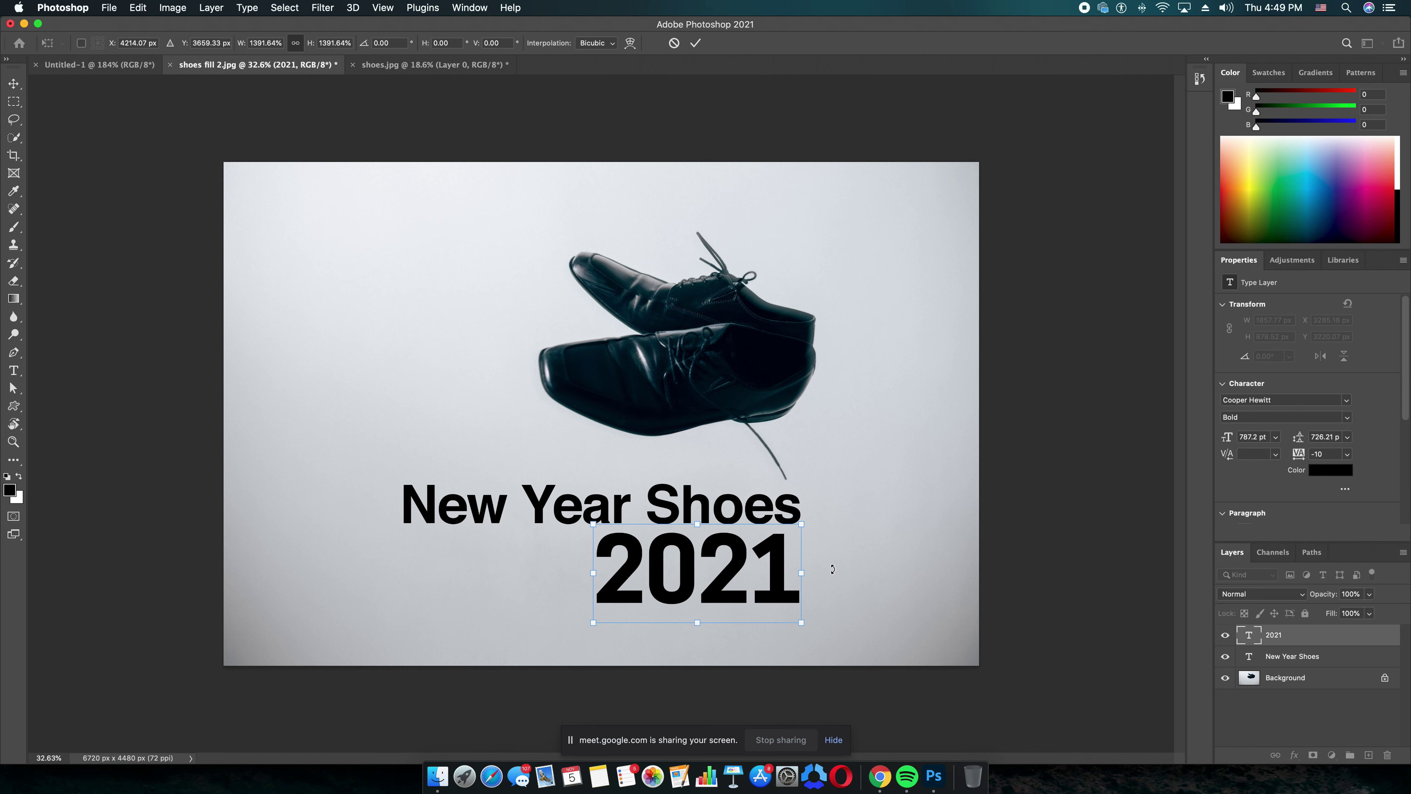
key(shift+Right)
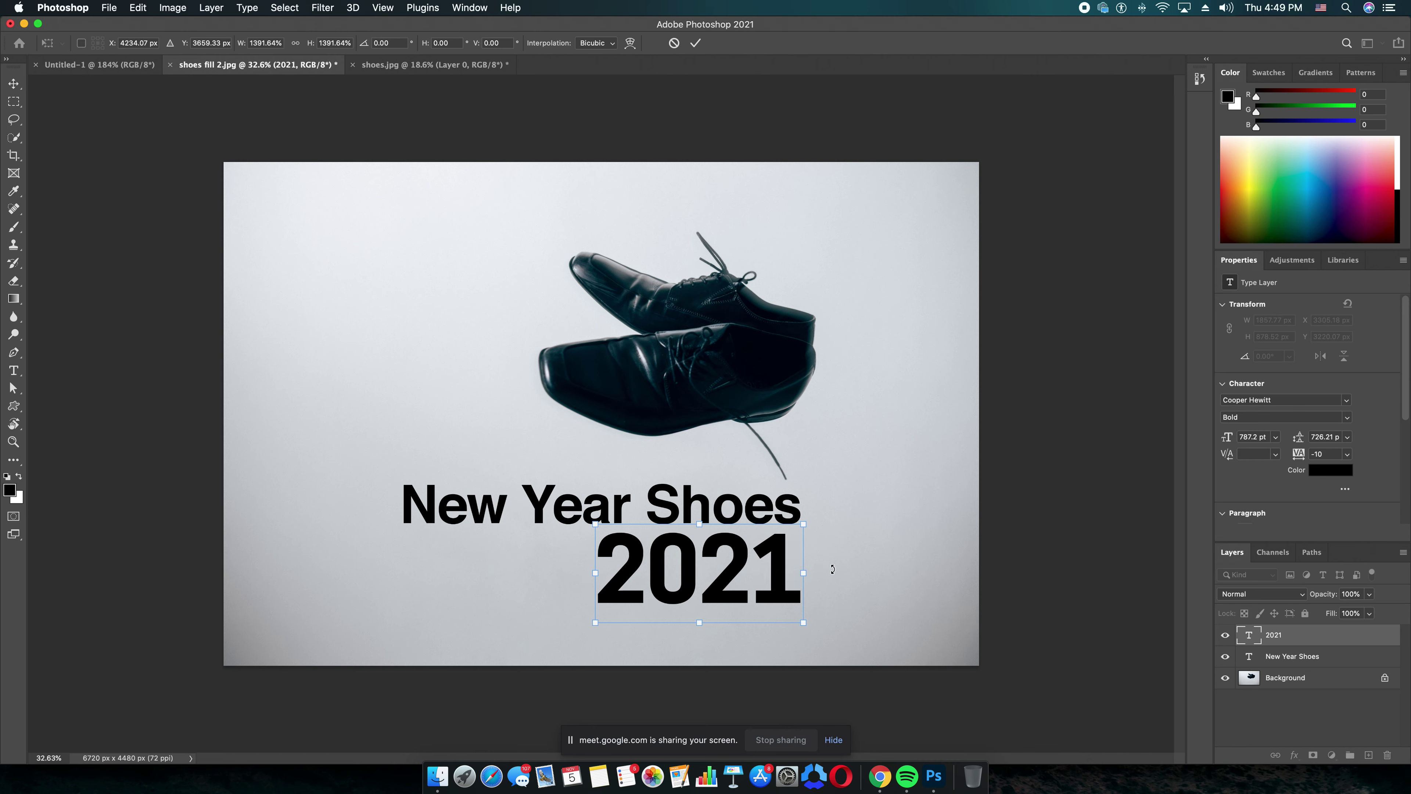
key(shift+Down)
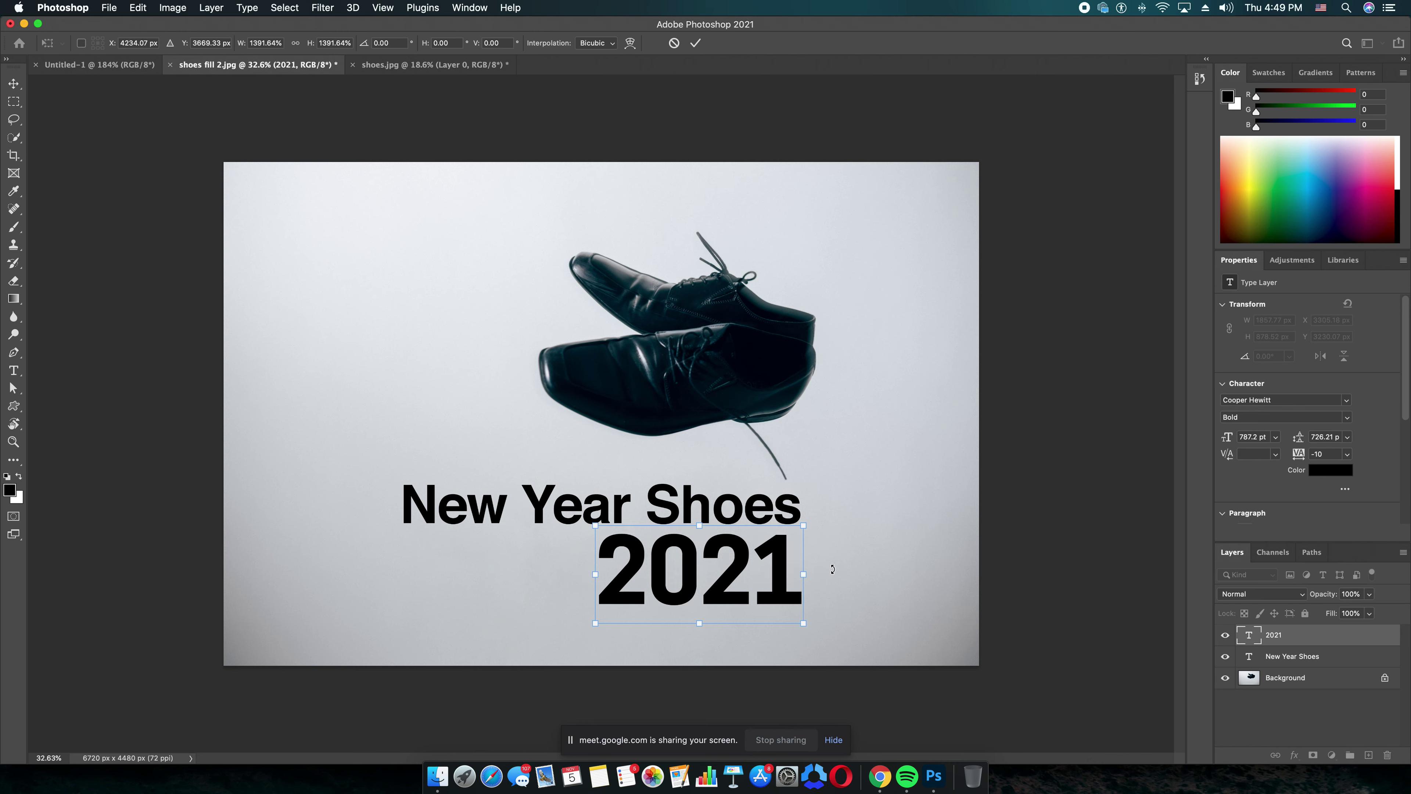
key(Return)
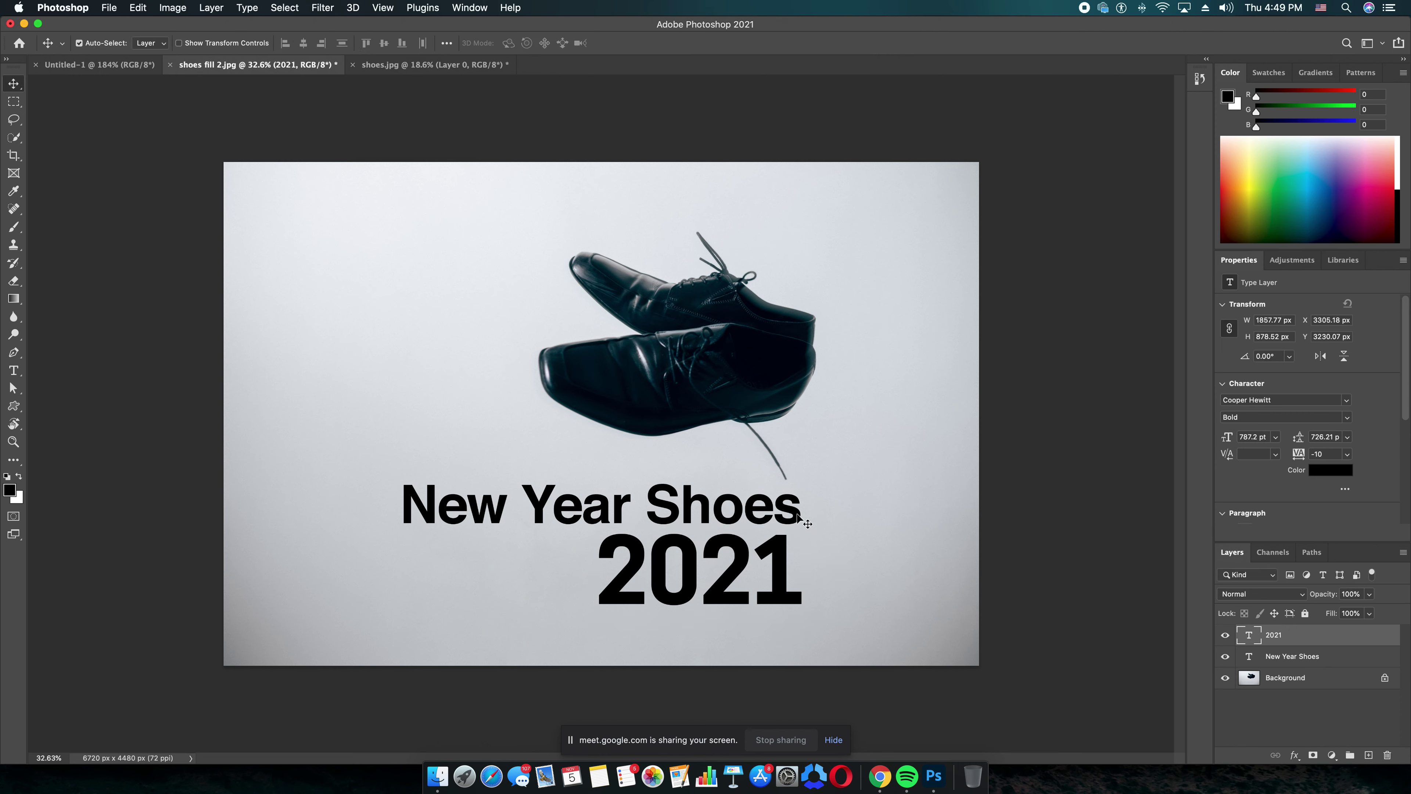
Step: Shift the headline and 2021 slightly left so their right edges align
click(769, 511)
drag(770, 511, 766, 511)
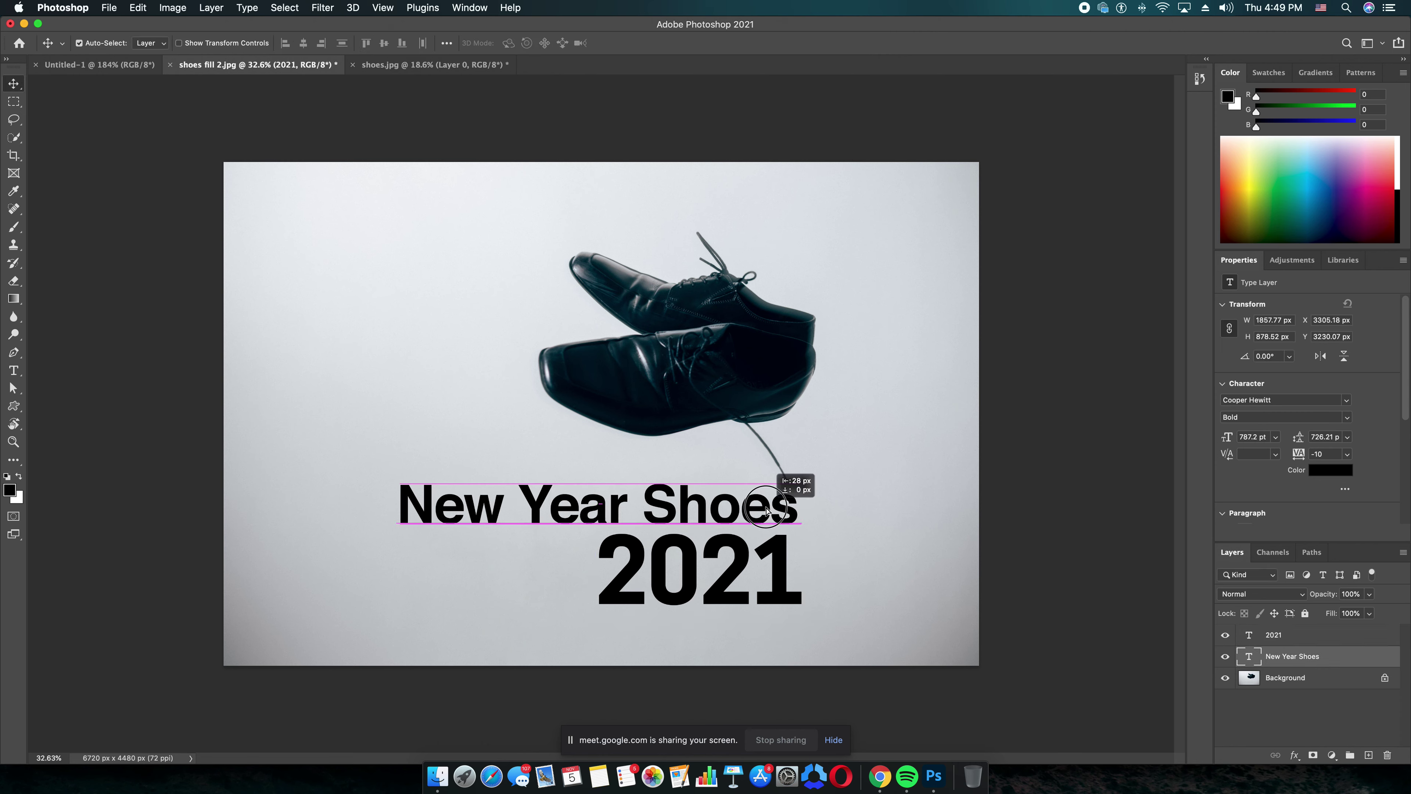
click(782, 561)
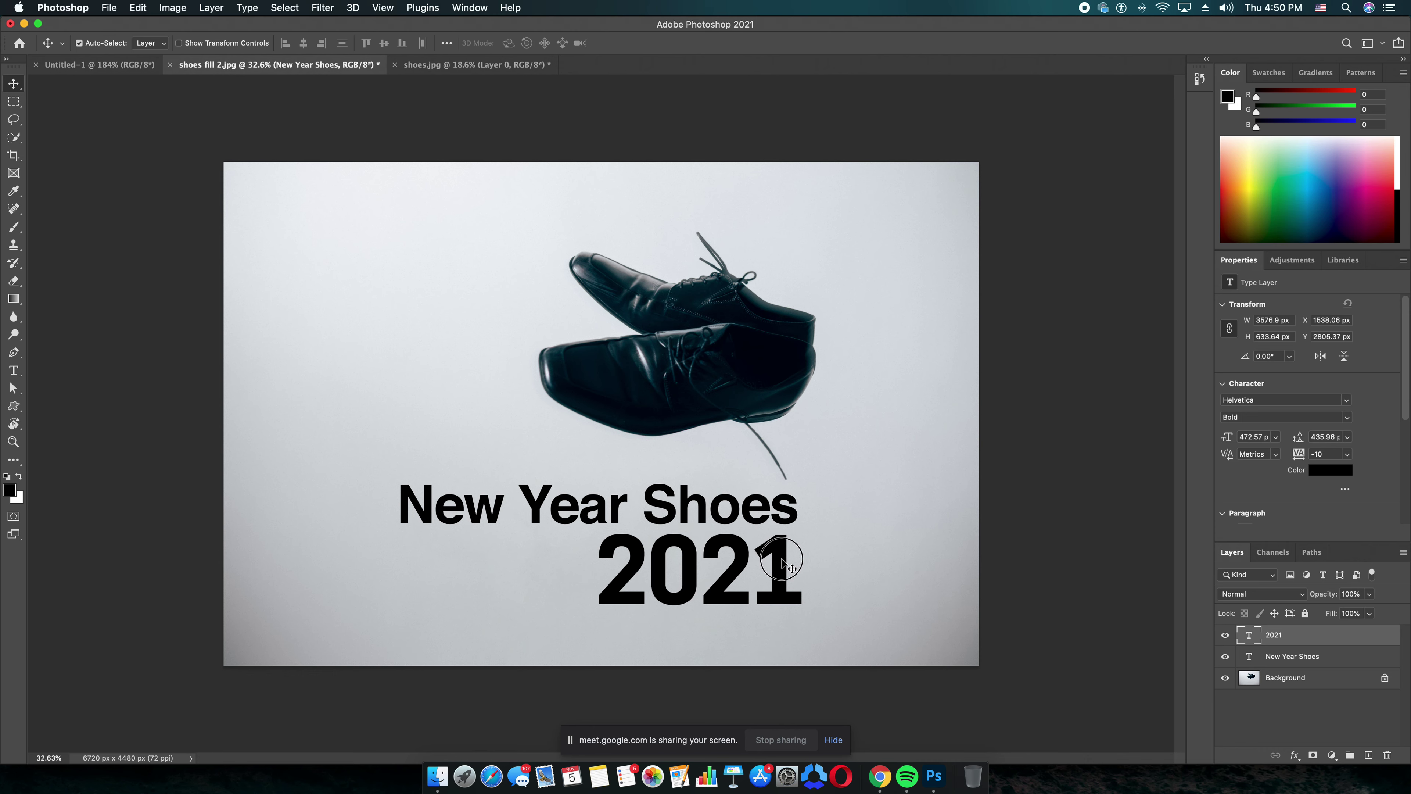
drag(782, 561, 779, 562)
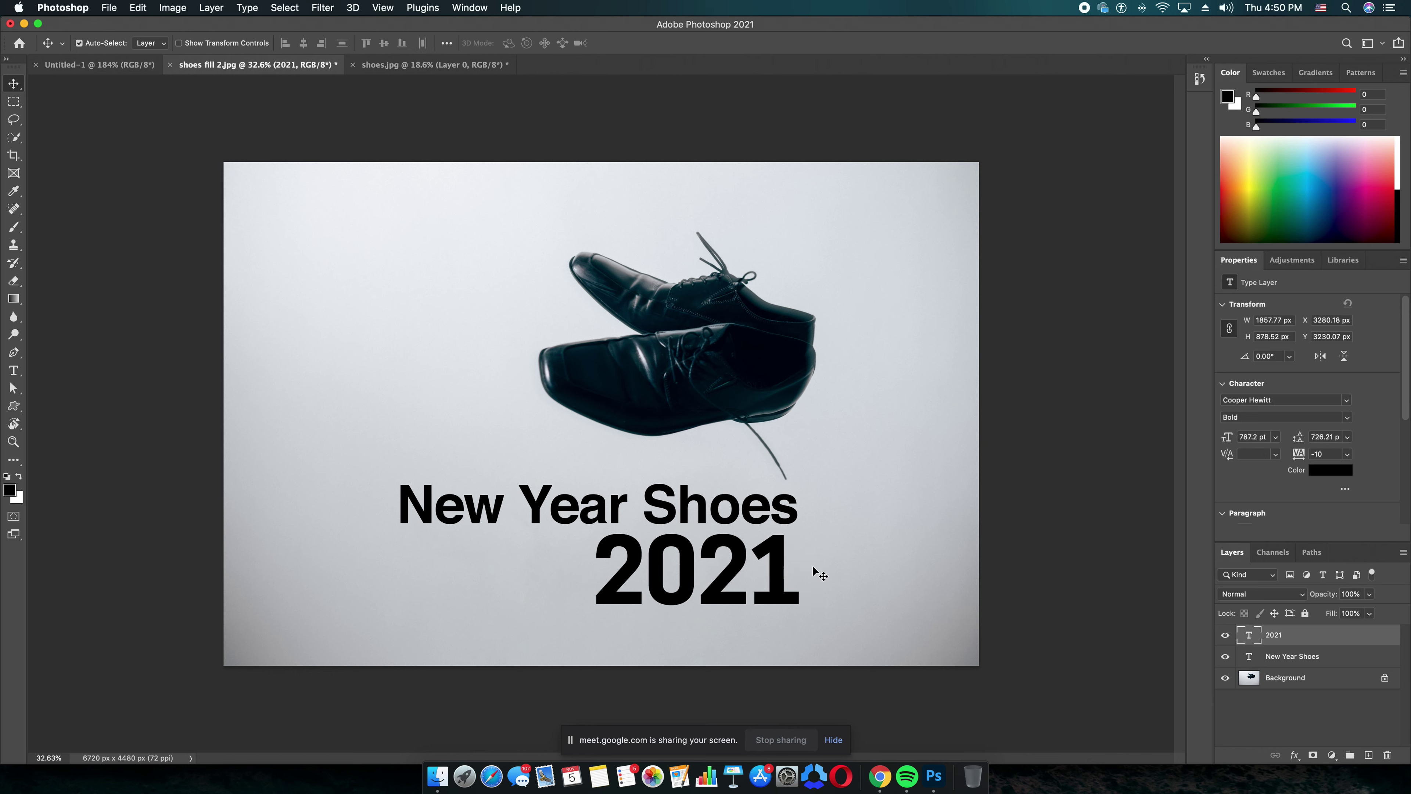
click(873, 529)
Step: Raise the headline and 2021 together, slightly closer beneath the shoes
click(703, 515)
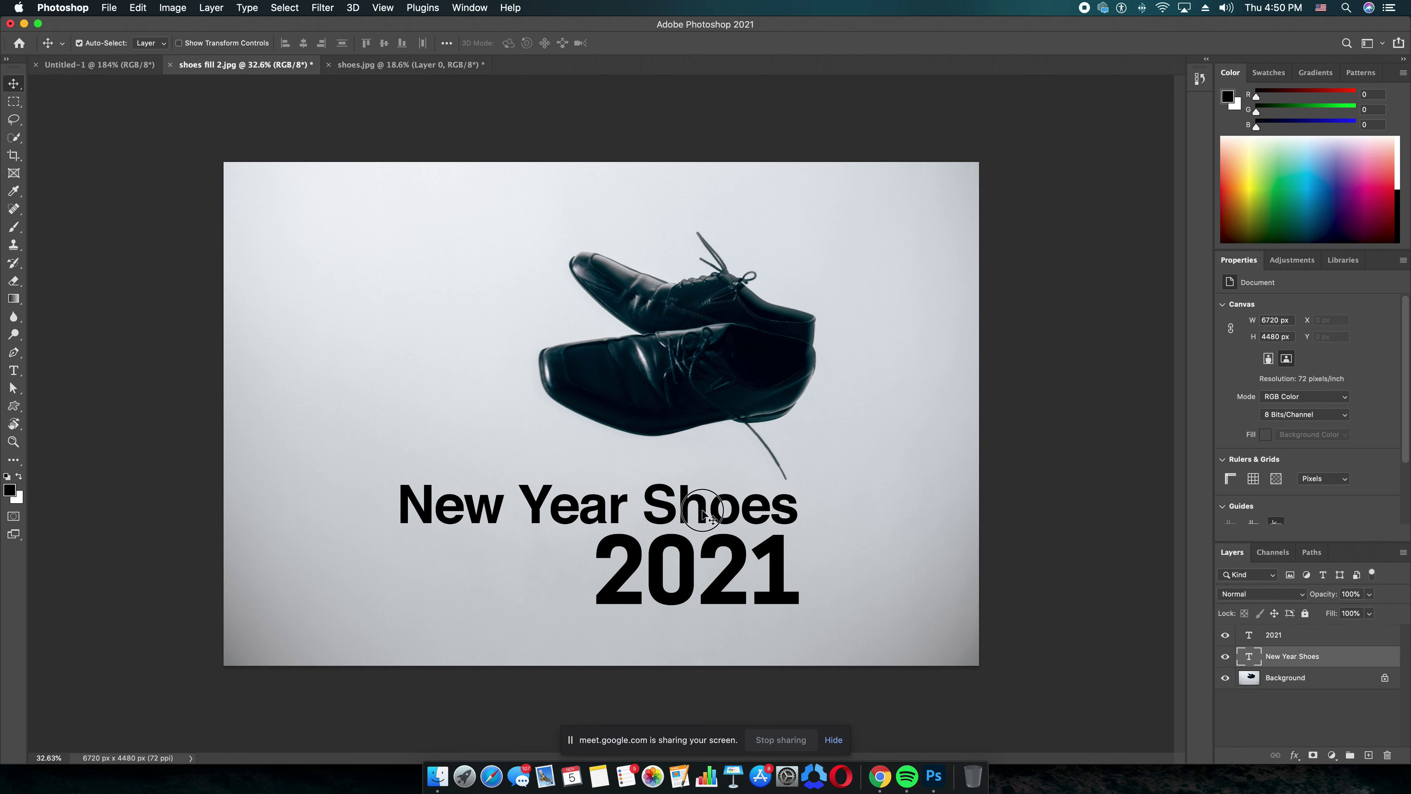
click(678, 542)
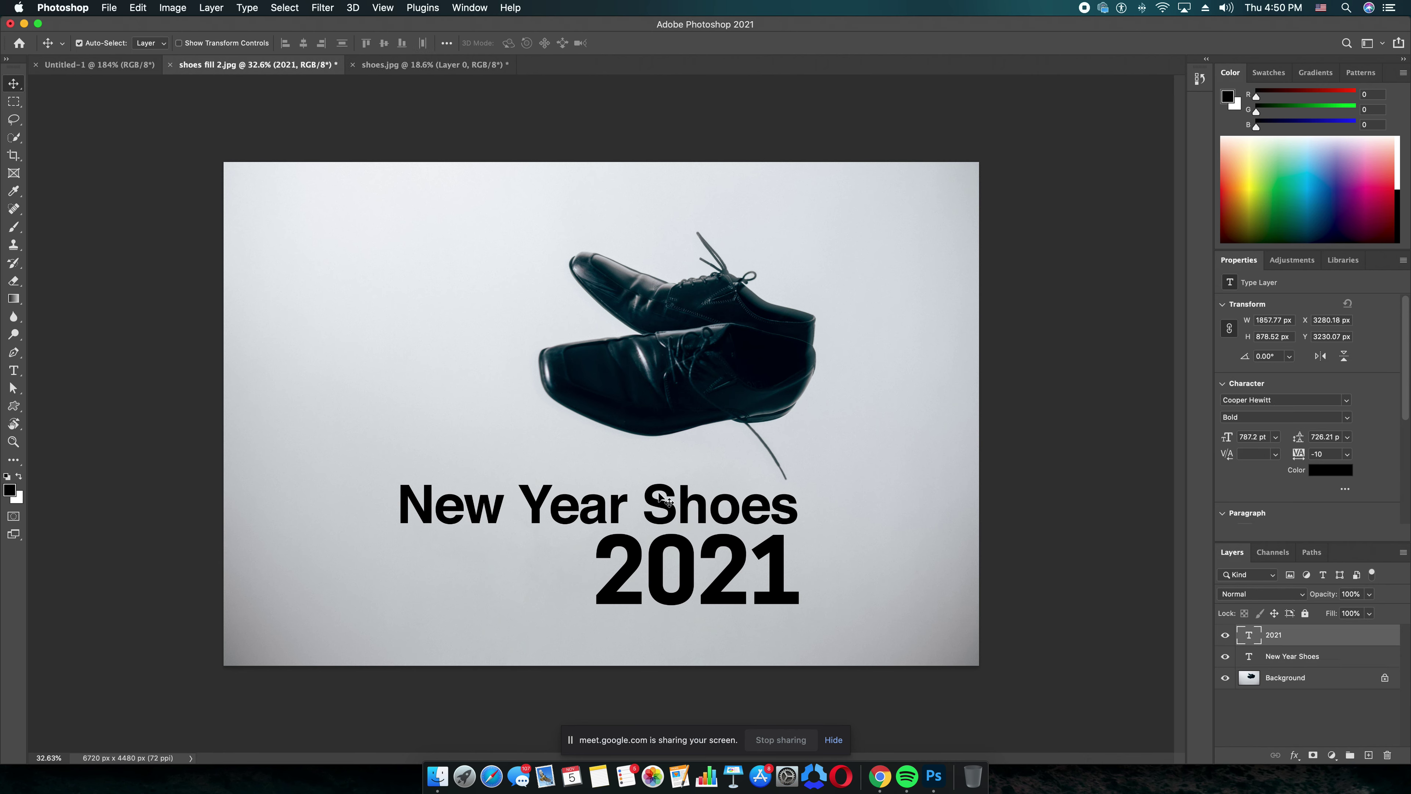
drag(662, 503, 652, 473)
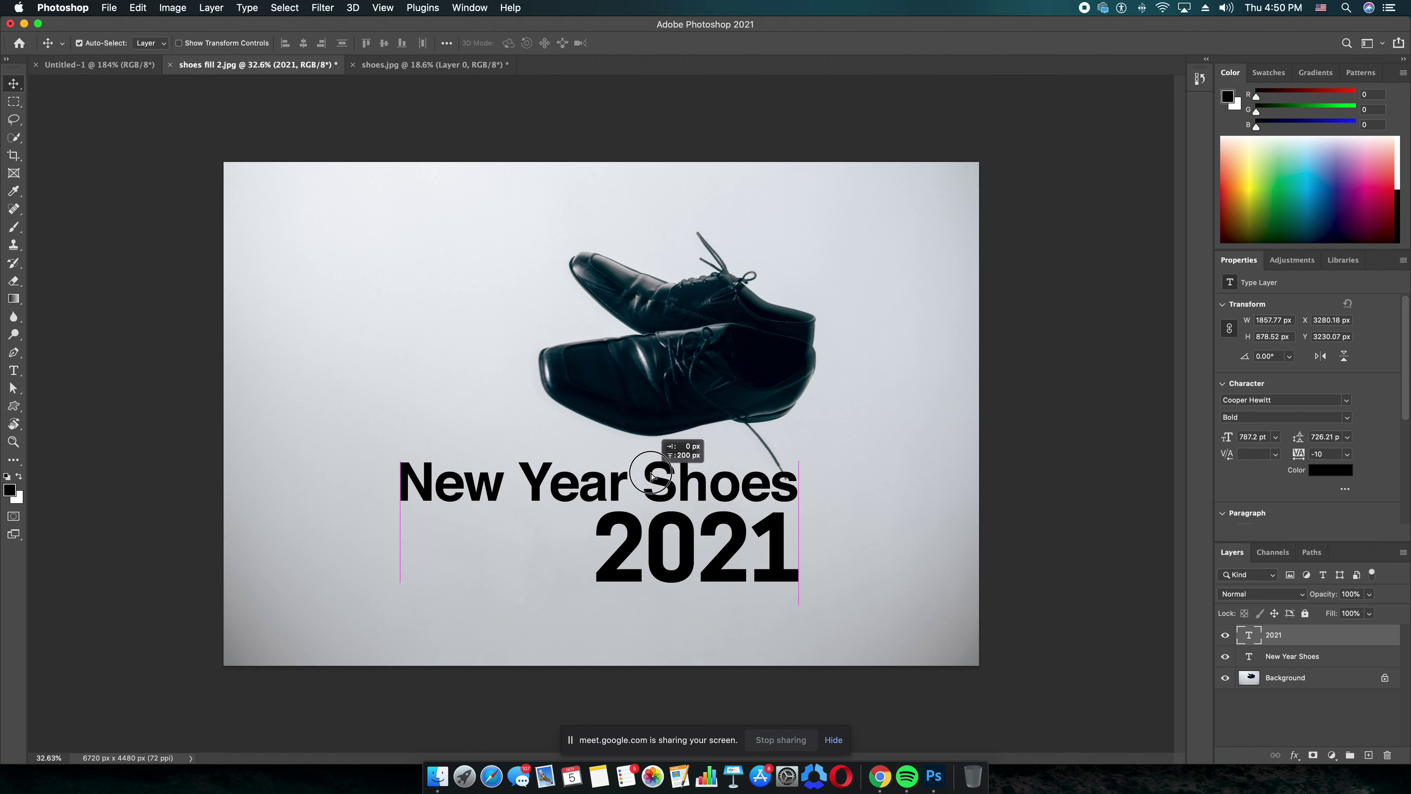
click(845, 534)
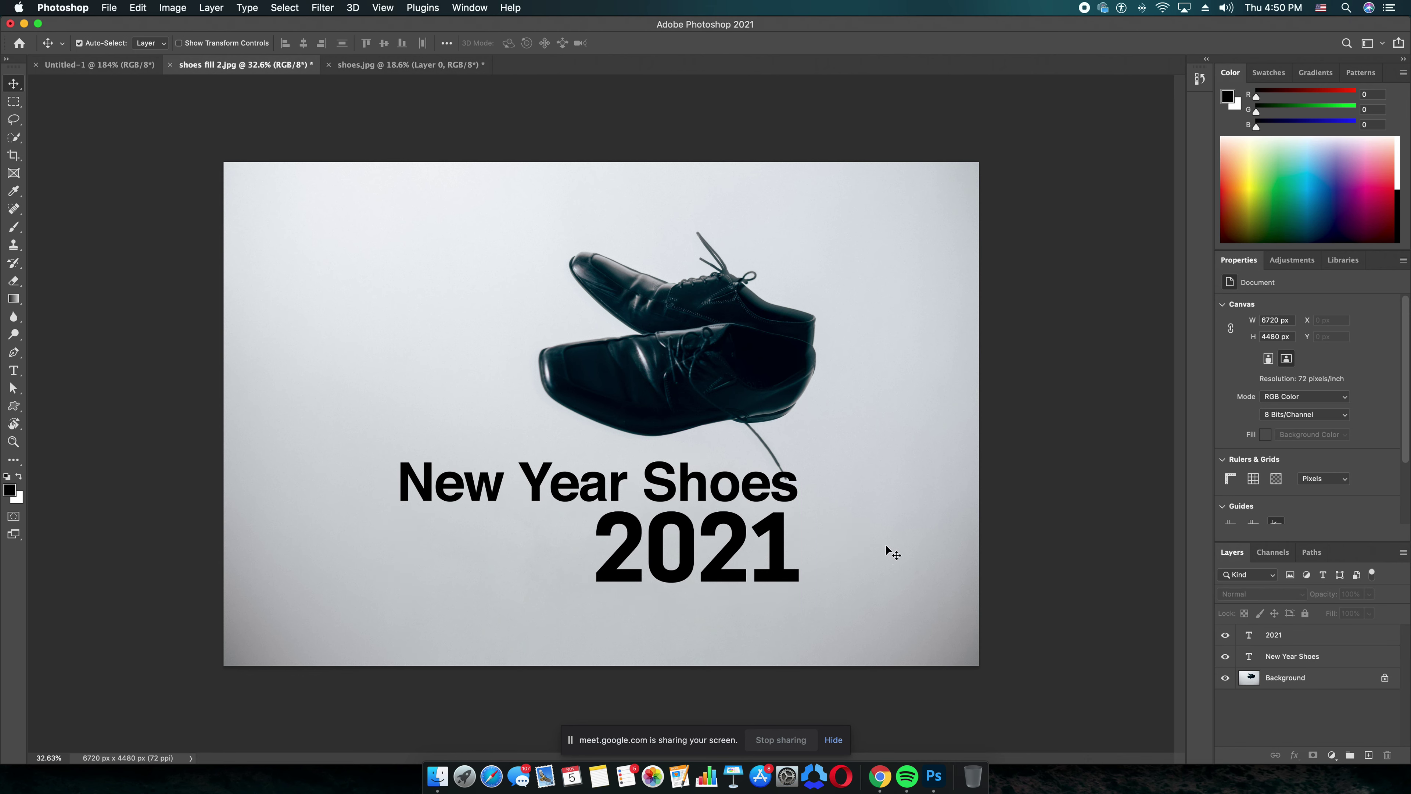